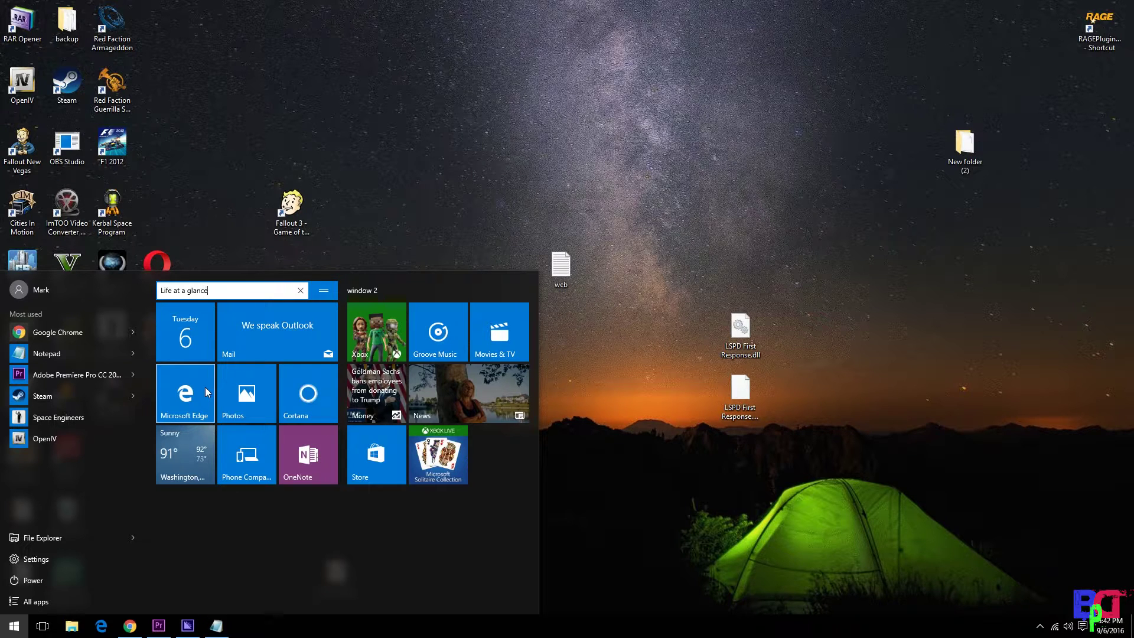
Turn off the live tile for Microsoft Edge and unpin it from Start
{"action": "right_click", "coordinate": [206, 391]}
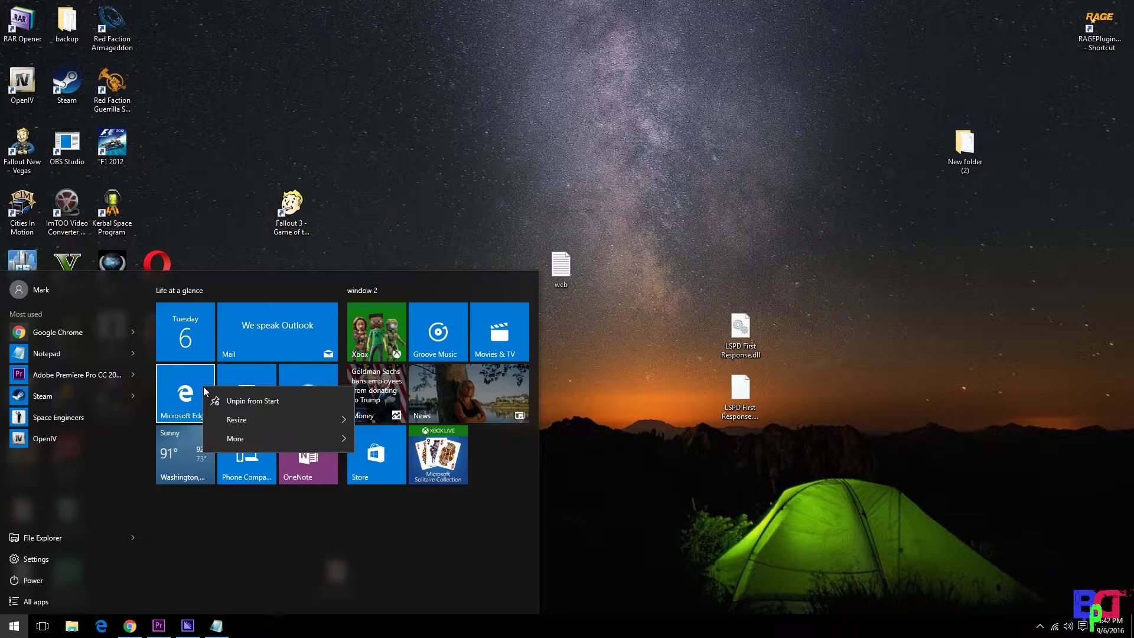
{"action": "mouse_move", "coordinate": [243, 424]}
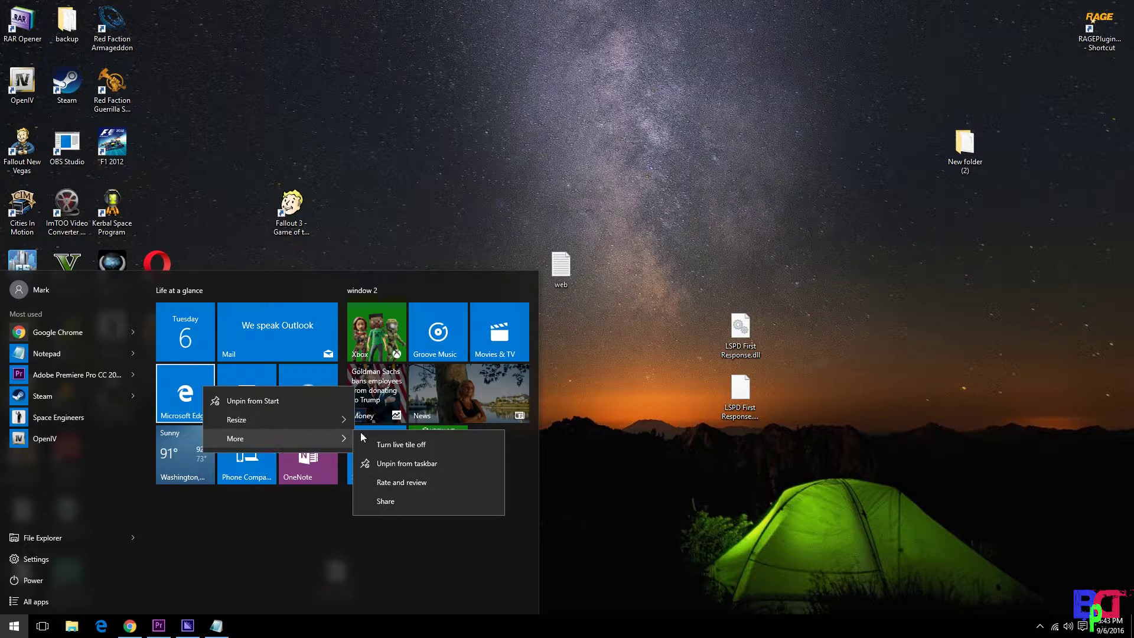
{"action": "left_click", "coordinate": [396, 444]}
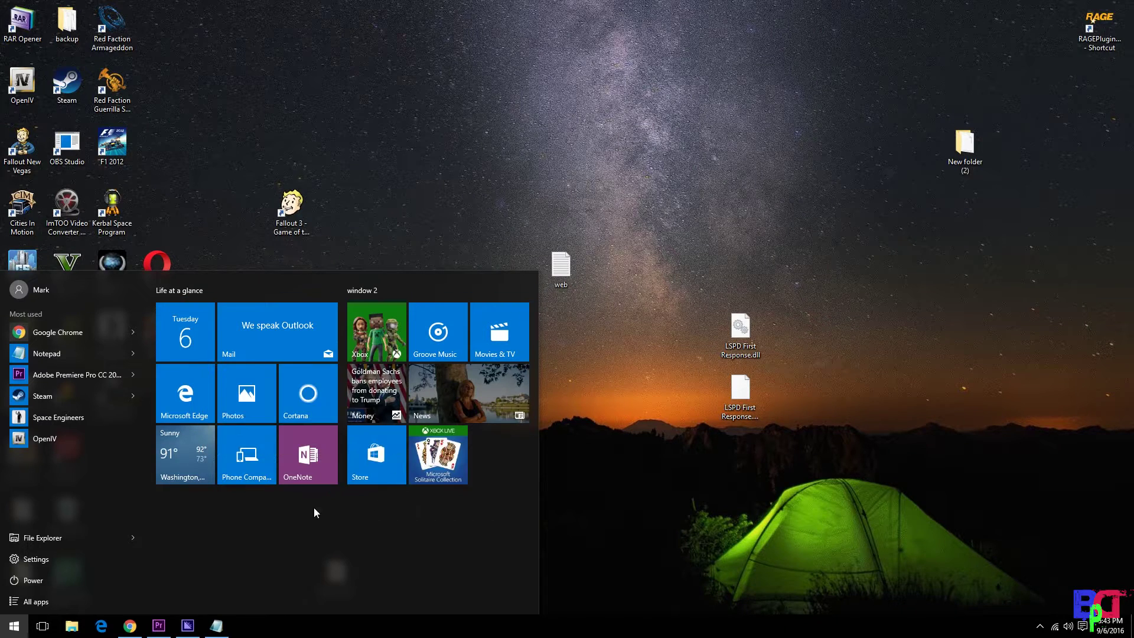
{"action": "right_click", "coordinate": [181, 398]}
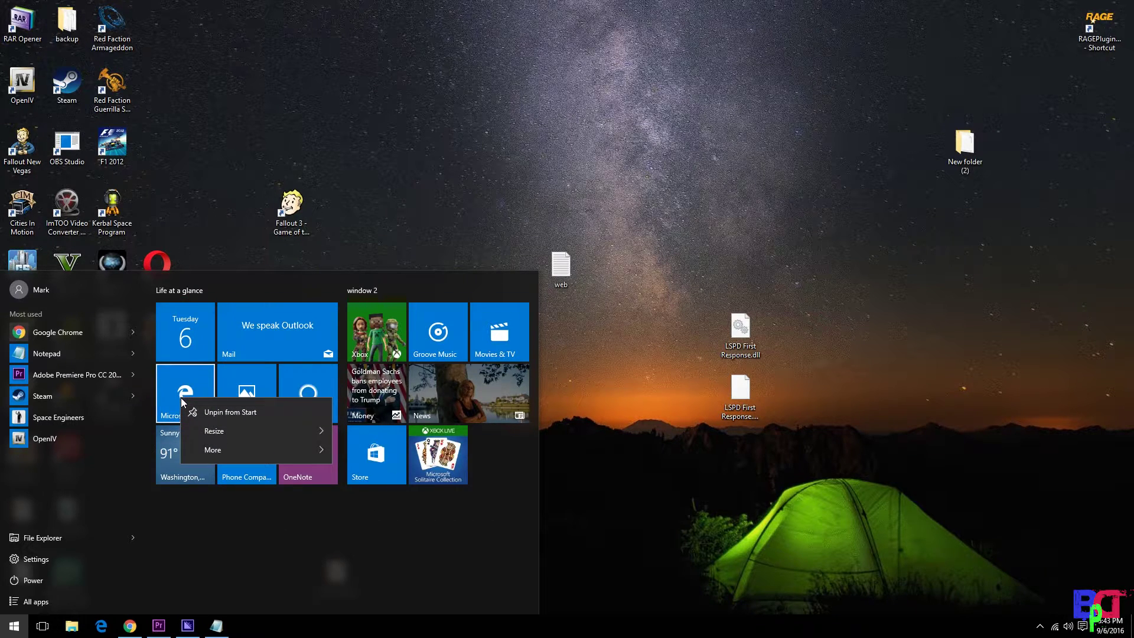
{"action": "left_click", "coordinate": [233, 412]}
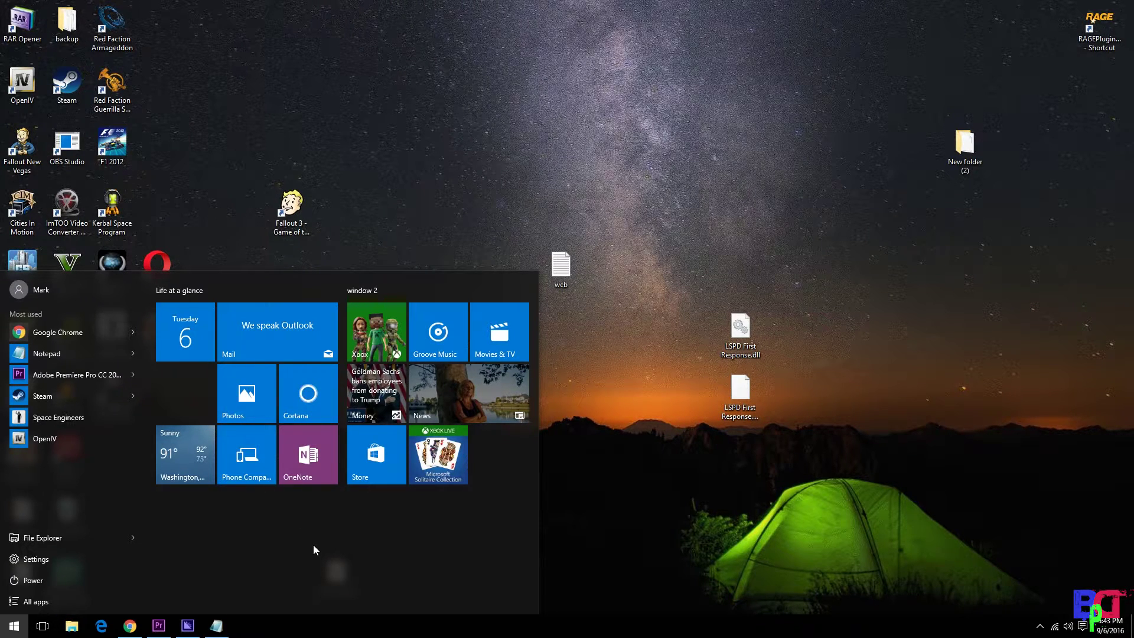
Rearrange the Start tiles: move Photos into the gap below the calendar, shift Cortana beside it, and place Phone Companion below the group
{"action": "left_click_drag", "start_coordinate": [229, 371], "coordinate": [159, 375]}
{"action": "left_click_drag", "start_coordinate": [280, 375], "coordinate": [243, 380]}
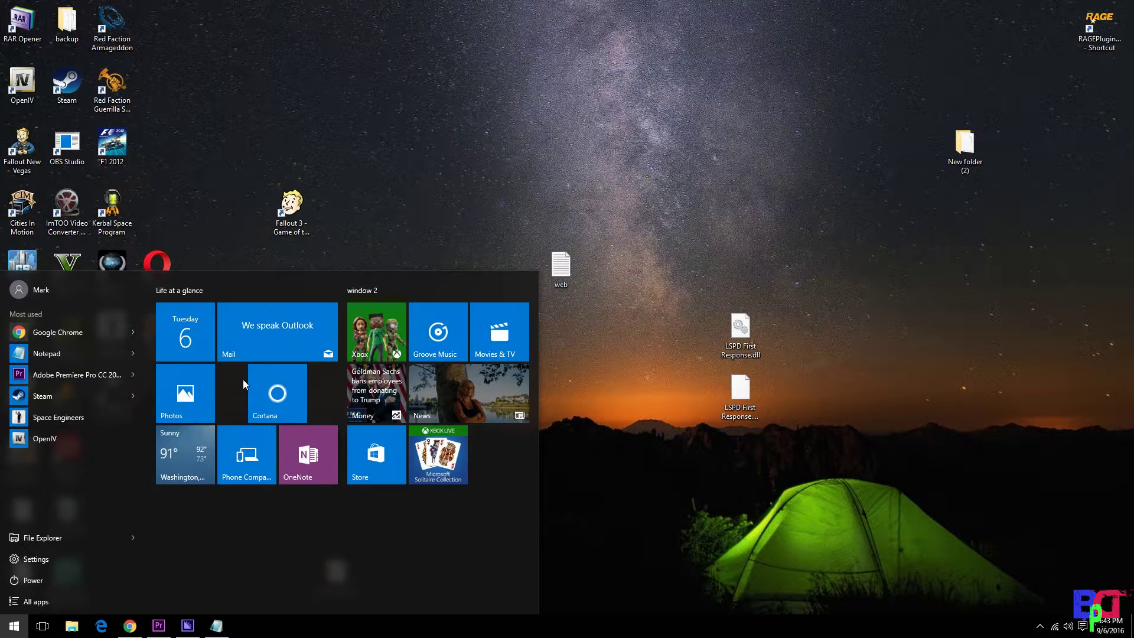
{"action": "left_click_drag", "start_coordinate": [233, 455], "coordinate": [239, 550]}
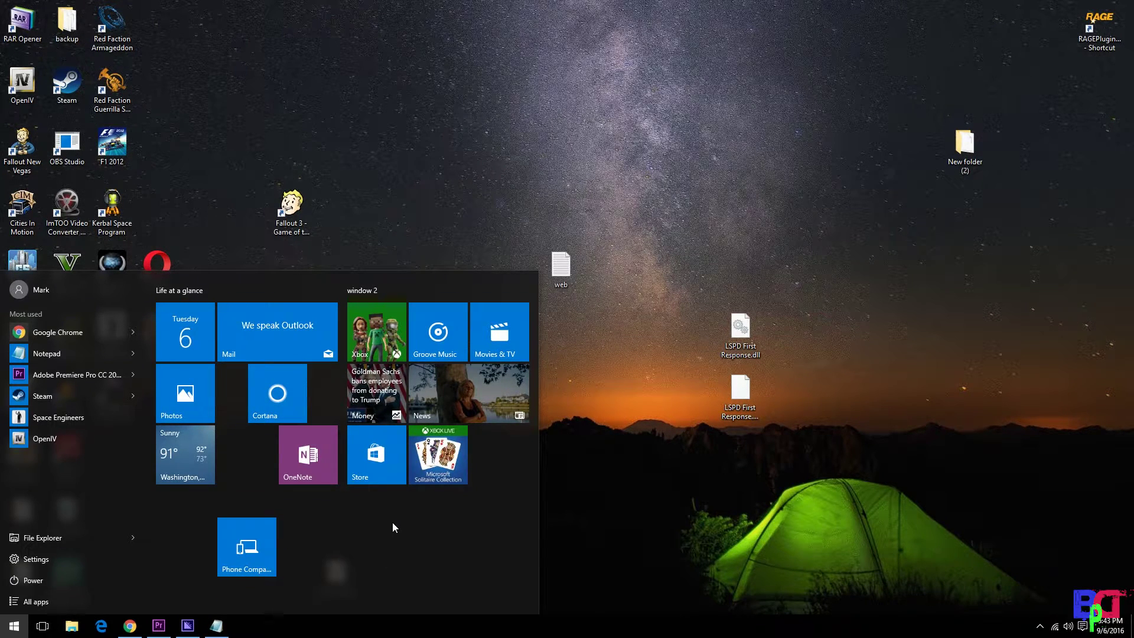
Unpin the Cortana, Store, Microsoft Solitaire Collection and Xbox tiles from Start
{"action": "right_click", "coordinate": [293, 402]}
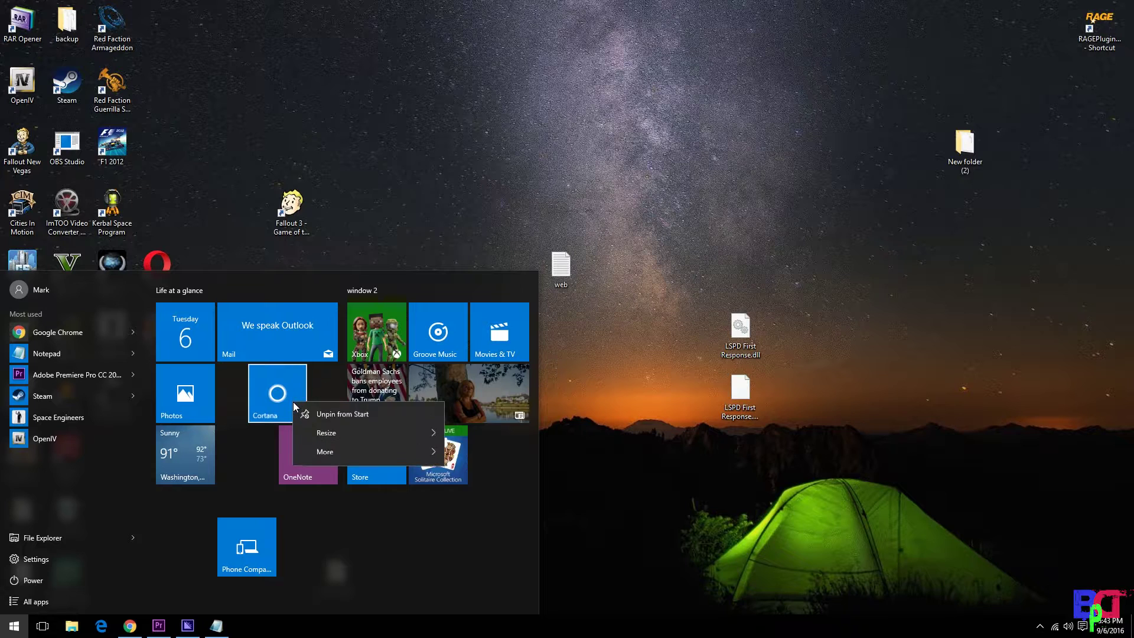
{"action": "left_click", "coordinate": [332, 415]}
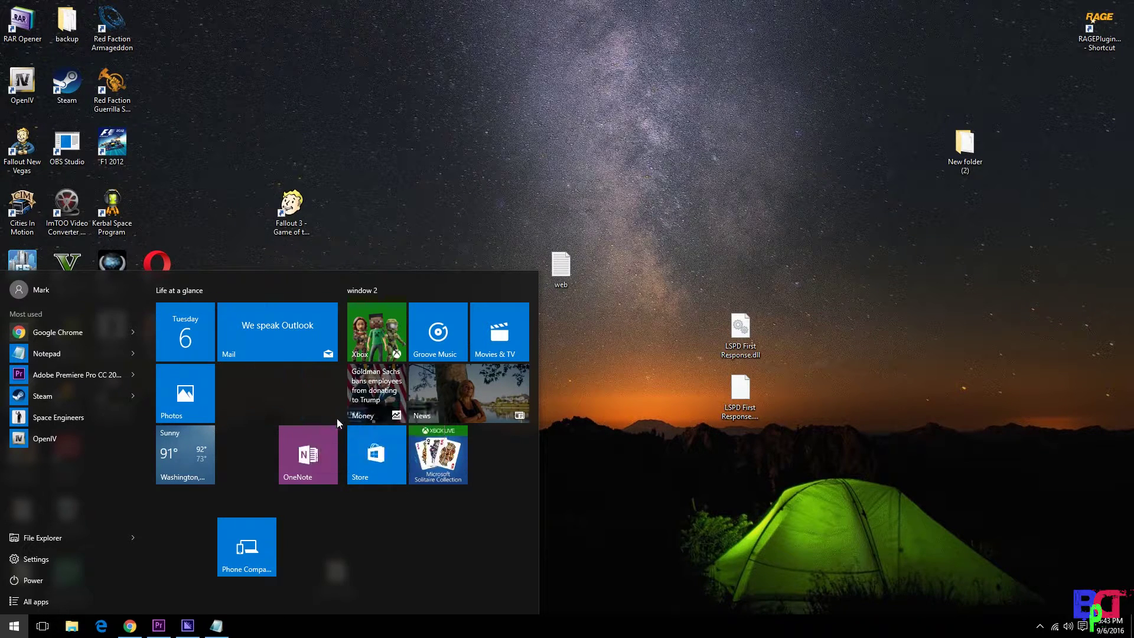
{"action": "right_click", "coordinate": [387, 479]}
{"action": "left_click", "coordinate": [451, 491]}
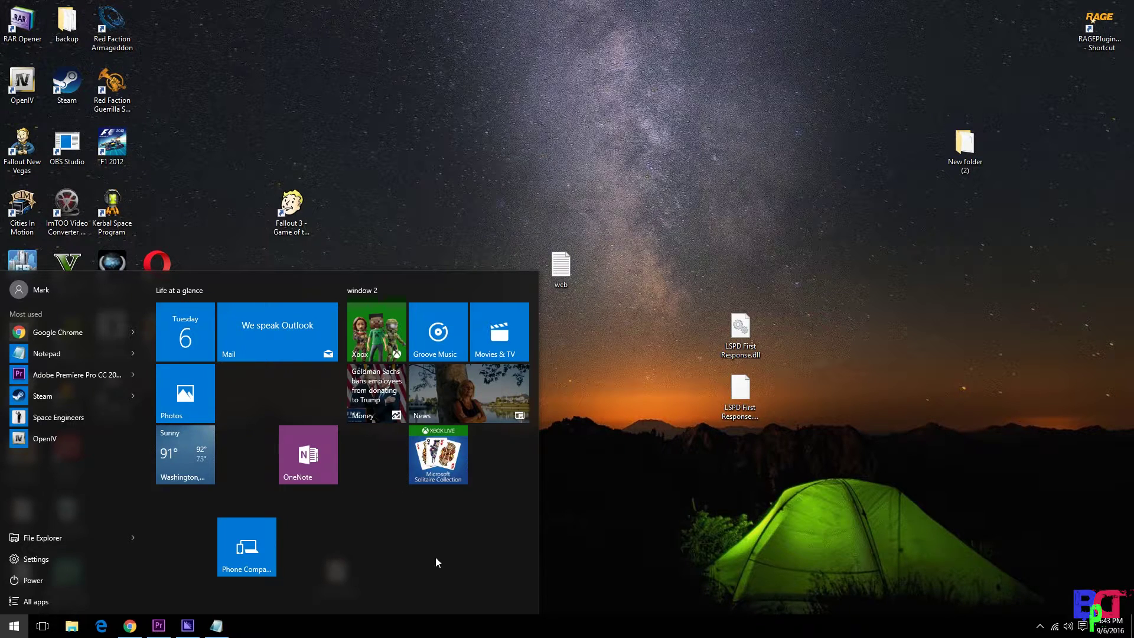
{"action": "right_click", "coordinate": [460, 463]}
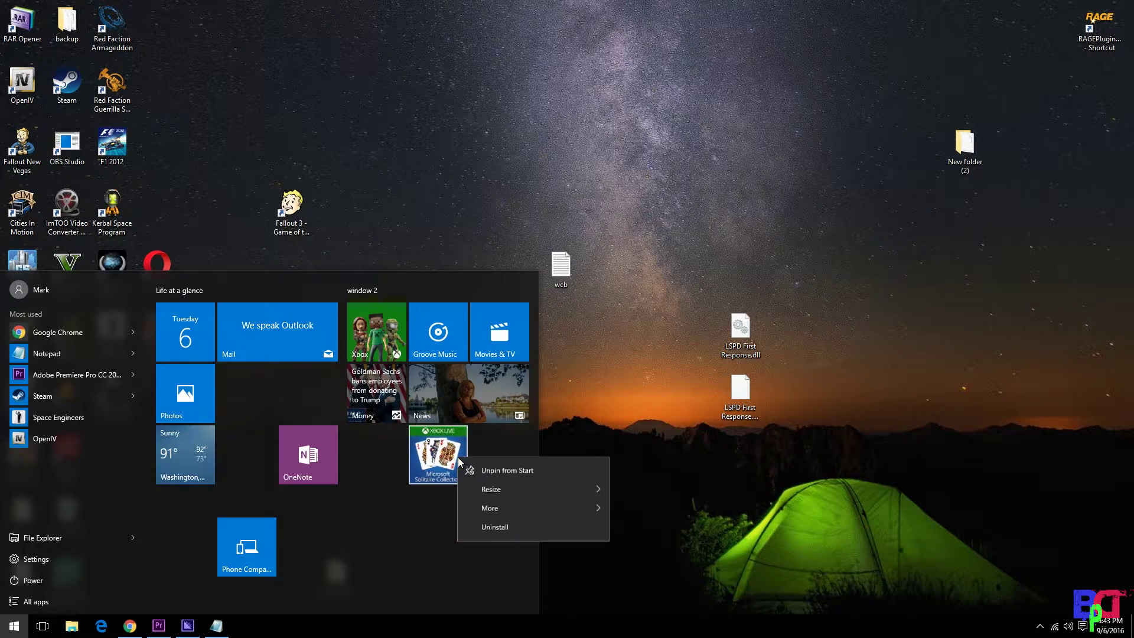
{"action": "left_click", "coordinate": [495, 473]}
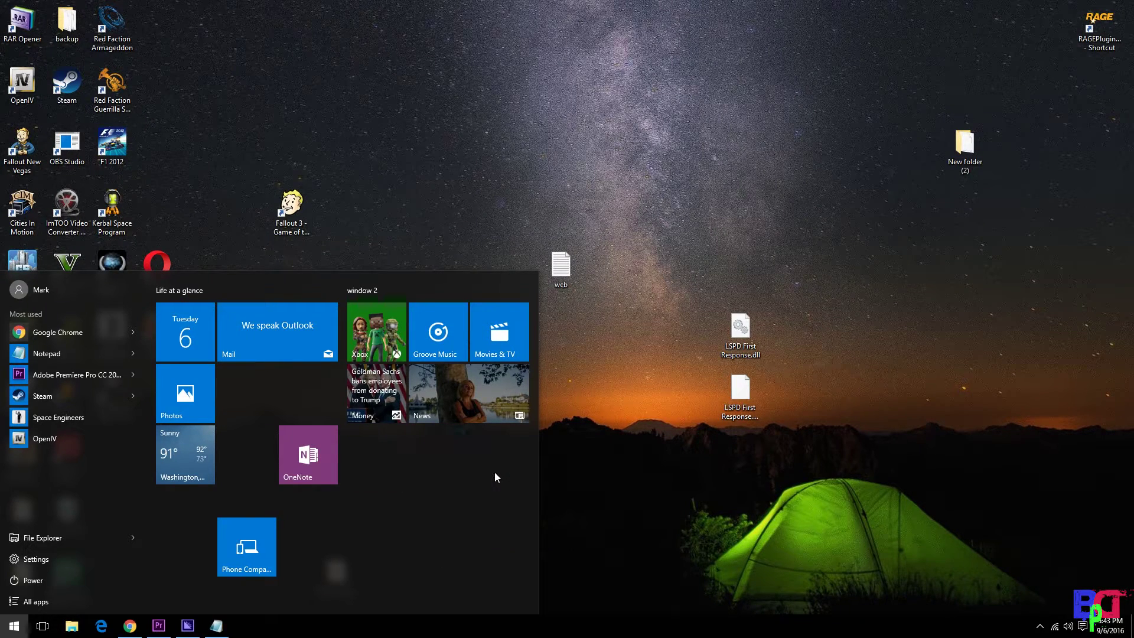
{"action": "right_click", "coordinate": [382, 339]}
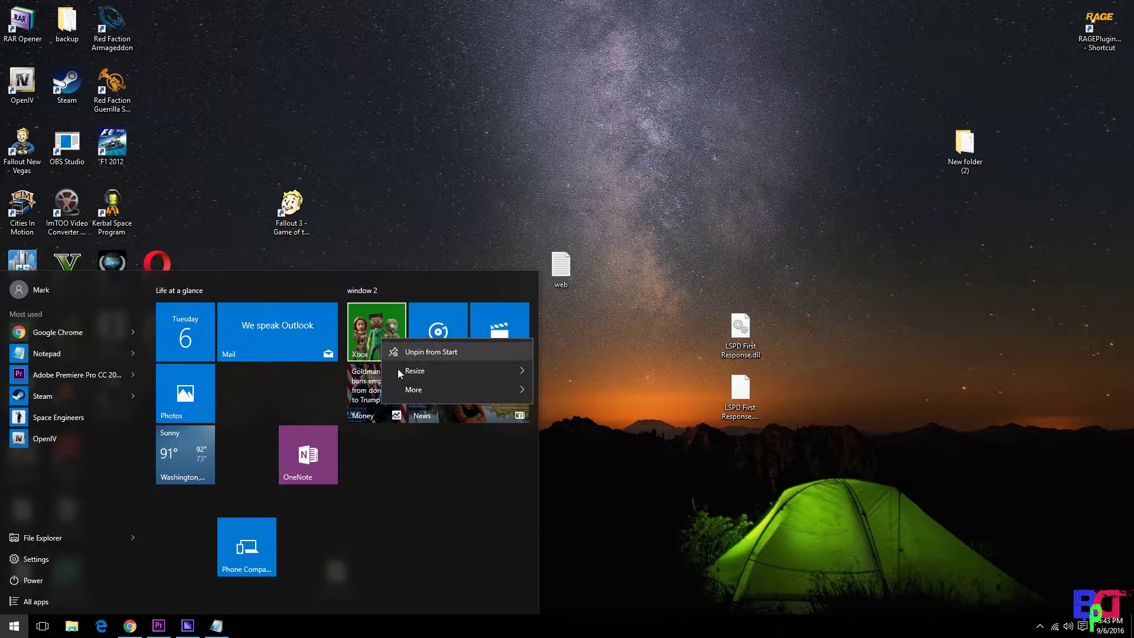
{"action": "left_click", "coordinate": [431, 354]}
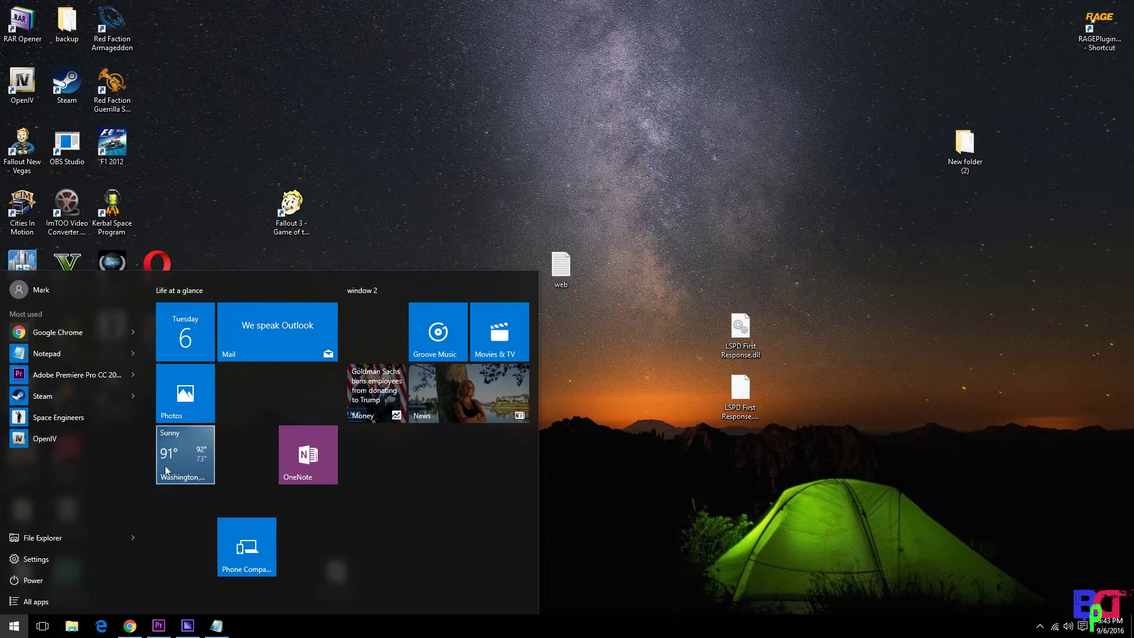
Launch the Weather app from its Start tile and close its window
{"action": "left_click", "coordinate": [190, 437]}
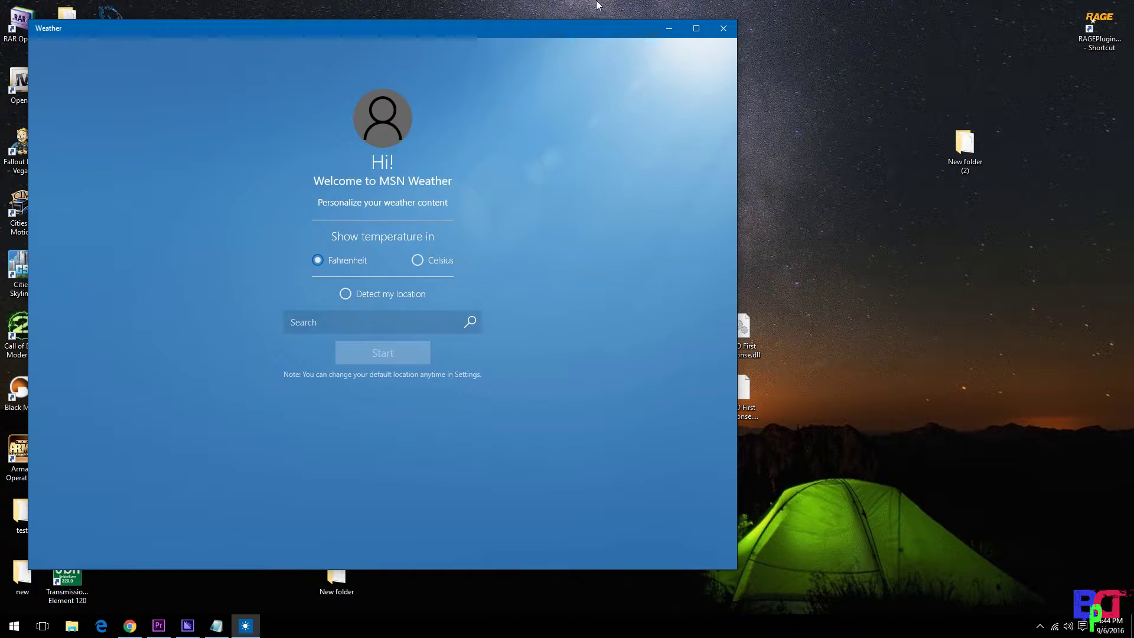
{"action": "left_click", "coordinate": [723, 30]}
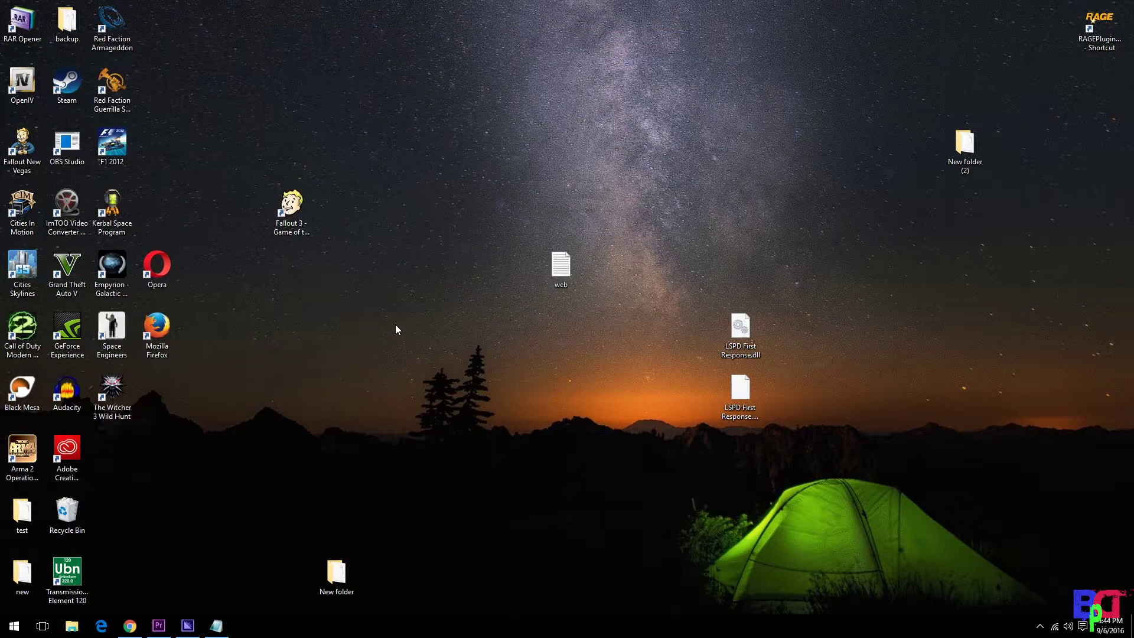
Open the Start page of the Personalization settings and move the Settings window nearer the middle of the desktop
{"action": "left_click", "coordinate": [14, 626]}
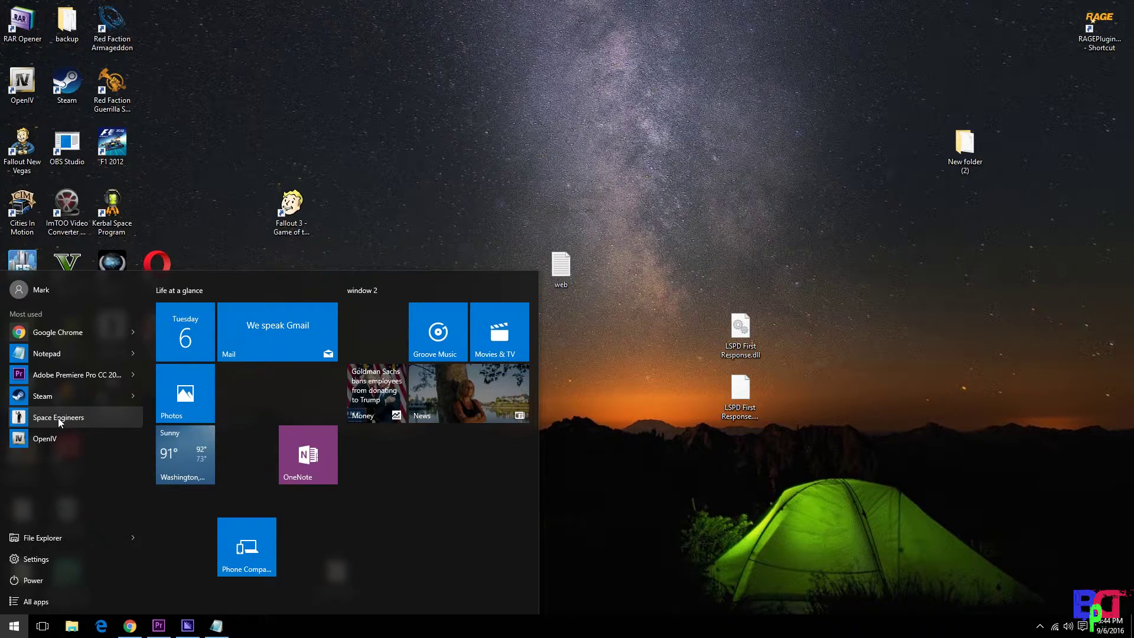
{"action": "key", "text": "super+i"}
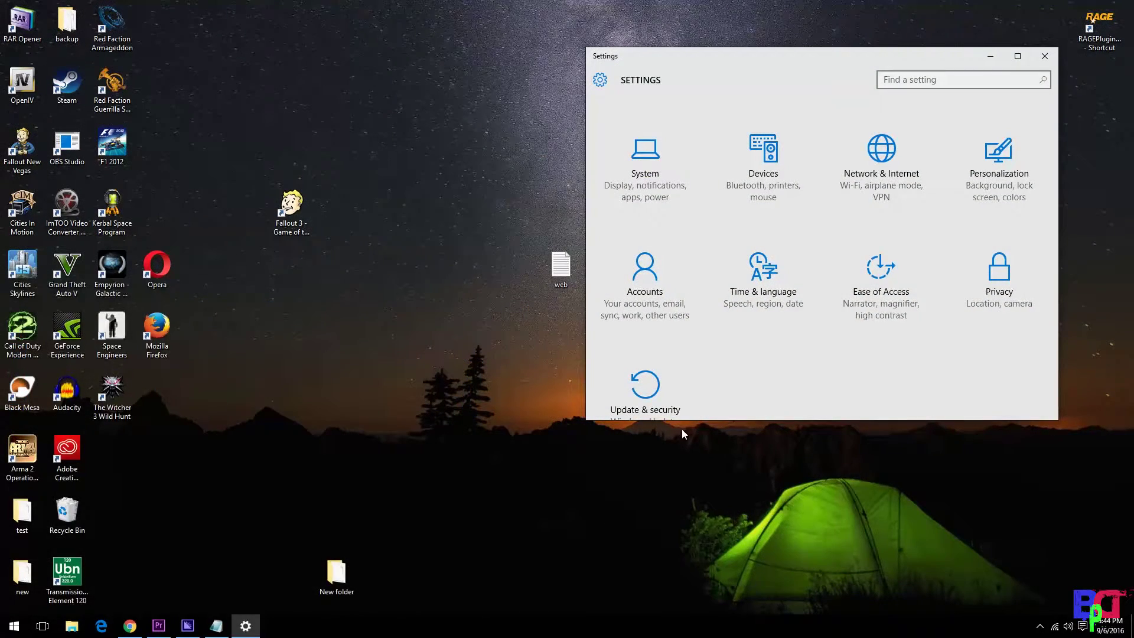
{"action": "left_click", "coordinate": [1000, 157]}
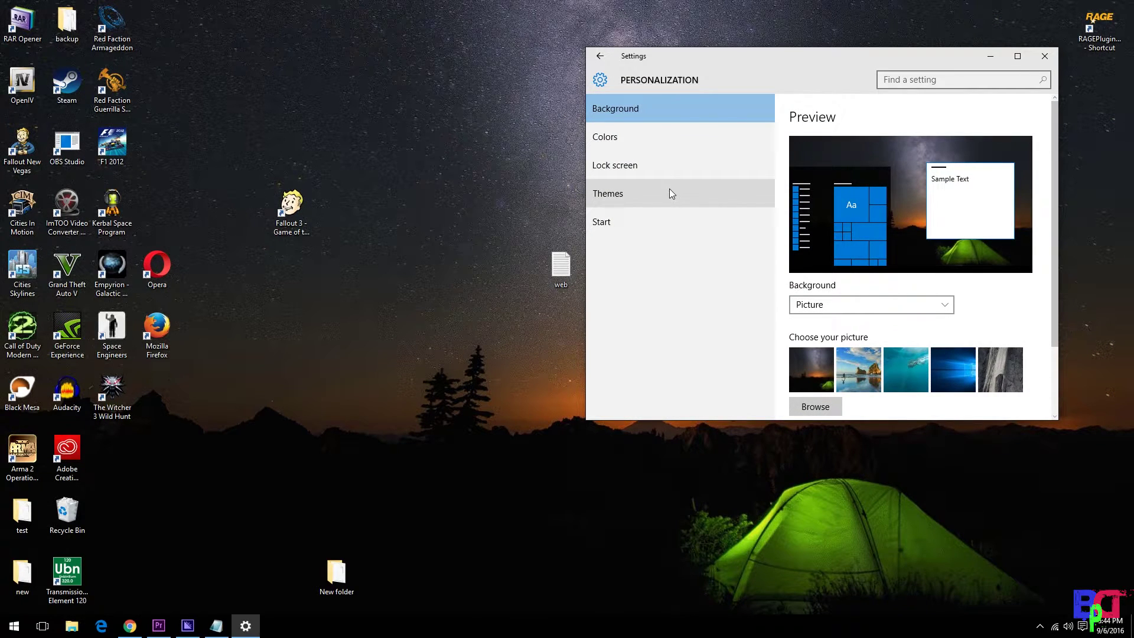
{"action": "left_click", "coordinate": [633, 222]}
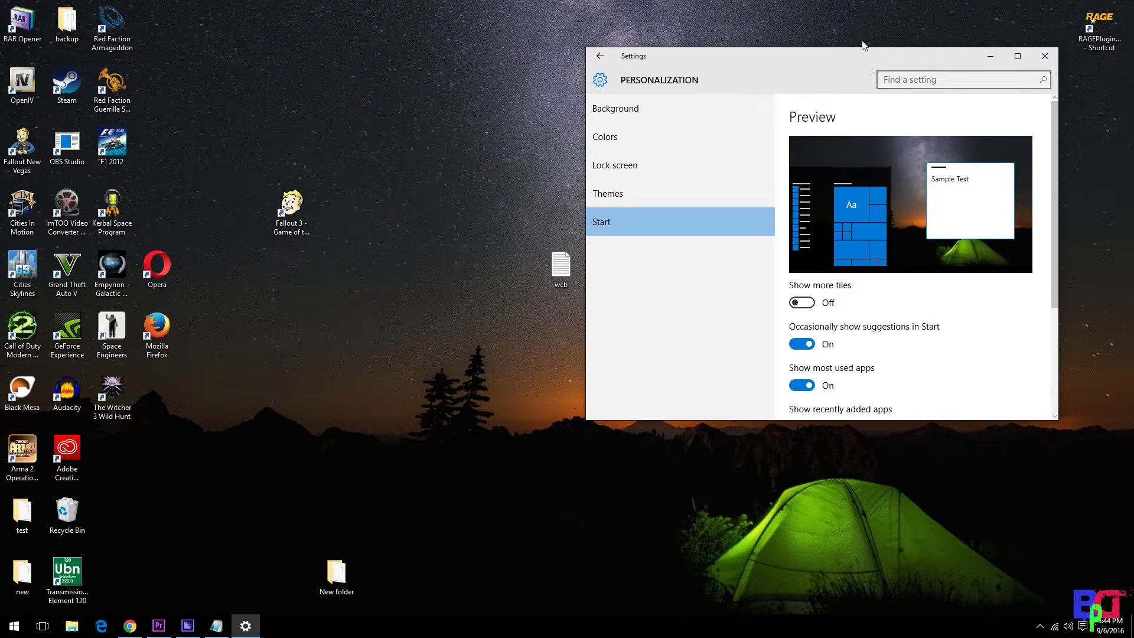
{"action": "left_click_drag", "start_coordinate": [858, 55], "coordinate": [493, 71]}
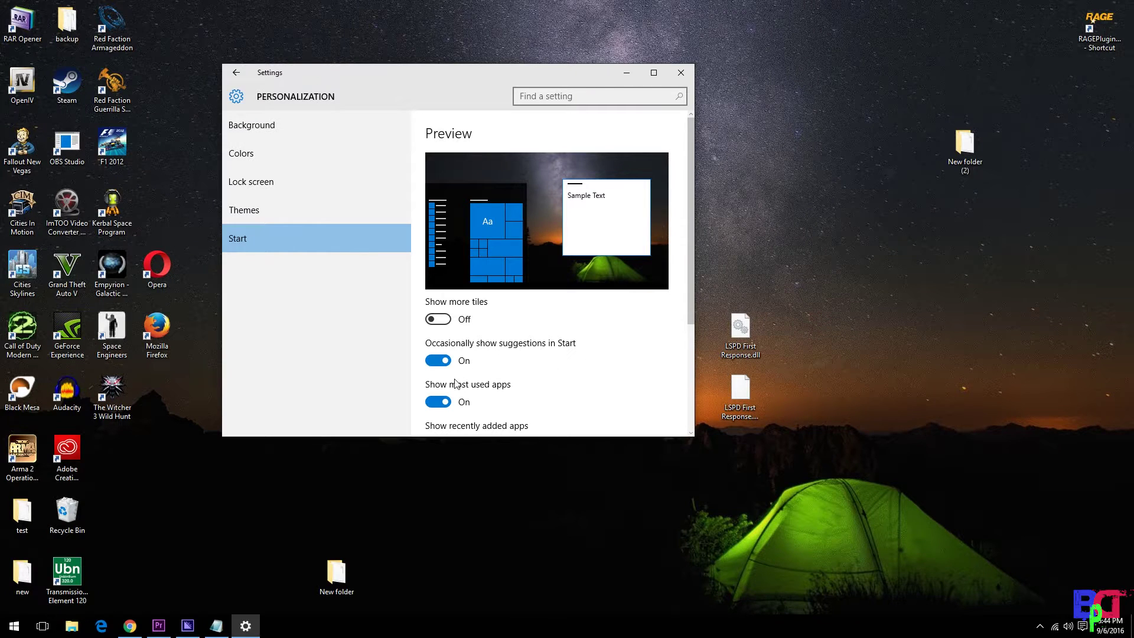
Turn off occasional suggestions in Start and the display of recently added apps
{"action": "left_click", "coordinate": [446, 363]}
{"action": "scroll", "coordinate": [639, 388], "scroll_direction": "down", "scroll_amount": 1}
{"action": "scroll", "coordinate": [639, 387], "scroll_direction": "down", "scroll_amount": 2}
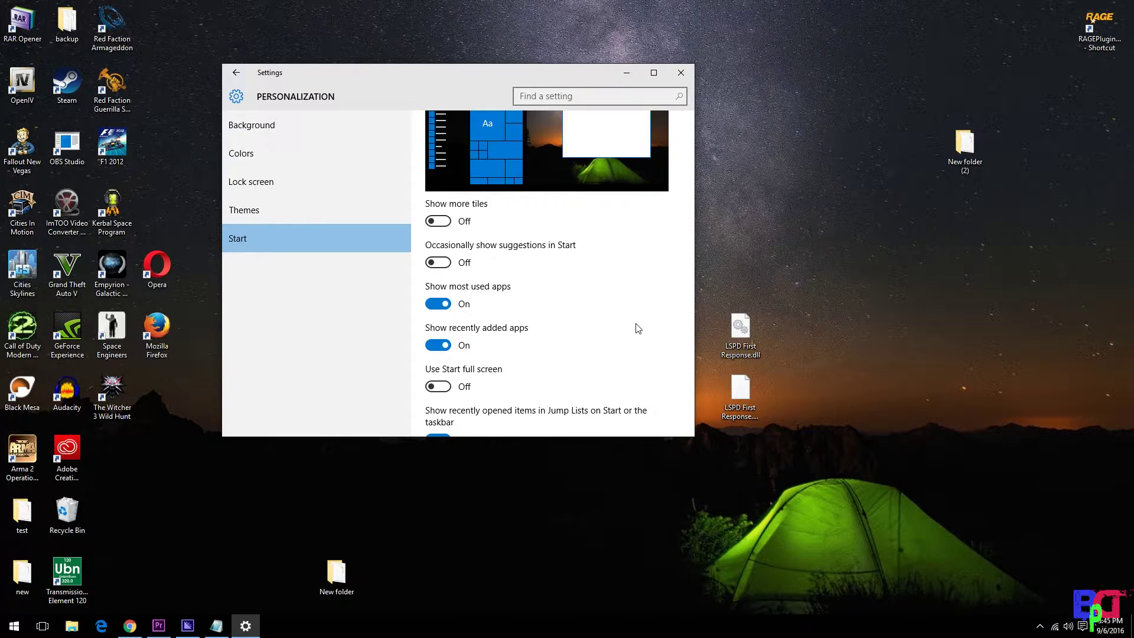
{"action": "left_click", "coordinate": [438, 345]}
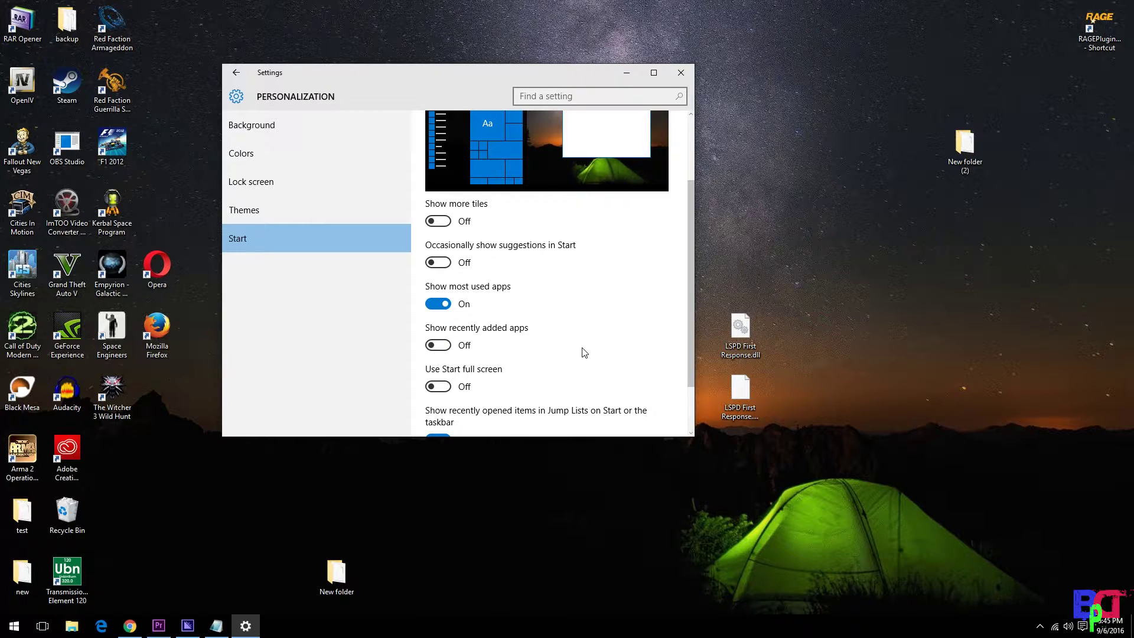
{"action": "left_click", "coordinate": [449, 346]}
{"action": "left_click", "coordinate": [447, 347]}
Switch full-screen Start on and back off, and turn off recently opened items in Jump Lists
{"action": "scroll", "coordinate": [594, 322], "scroll_direction": "down", "scroll_amount": 1}
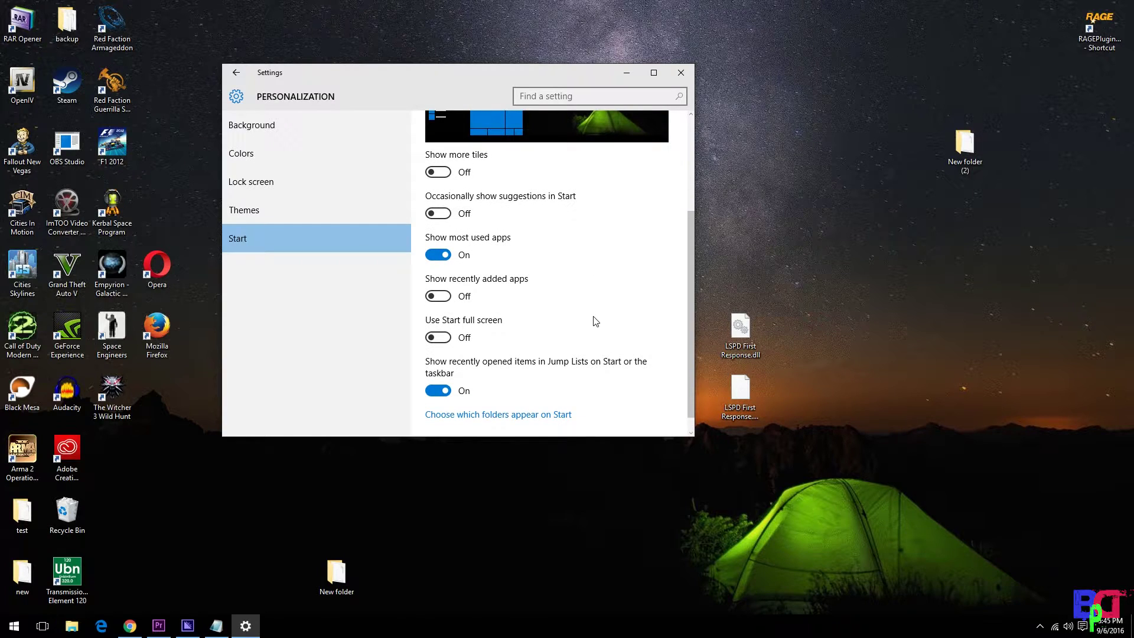
{"action": "left_click", "coordinate": [446, 338]}
{"action": "left_click", "coordinate": [446, 338]}
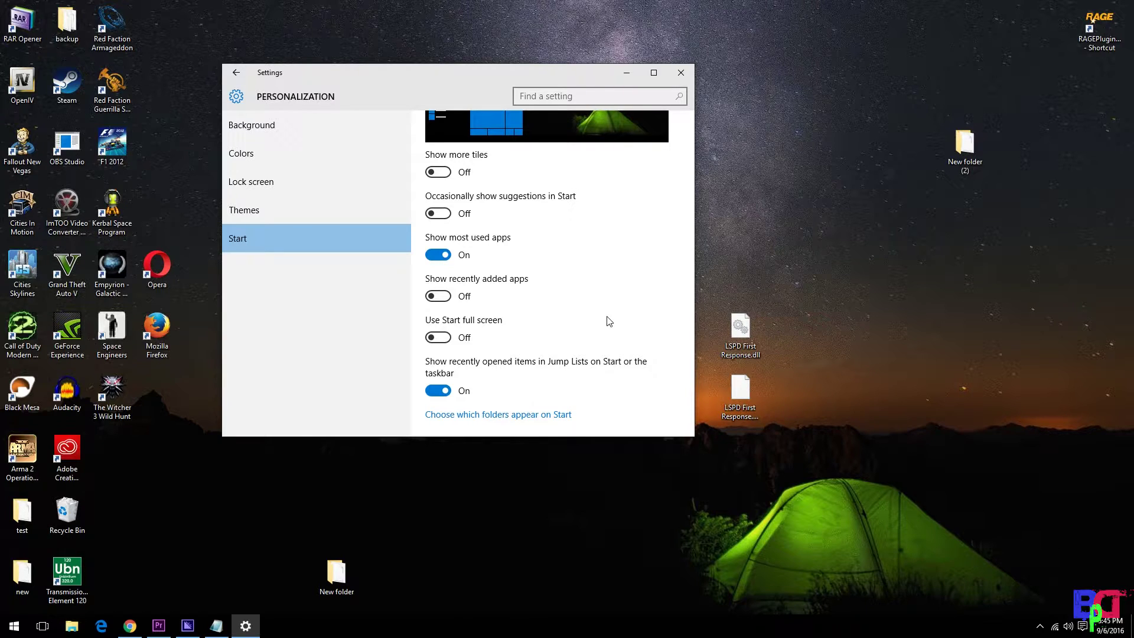
{"action": "scroll", "coordinate": [609, 320], "scroll_direction": "down", "scroll_amount": 1}
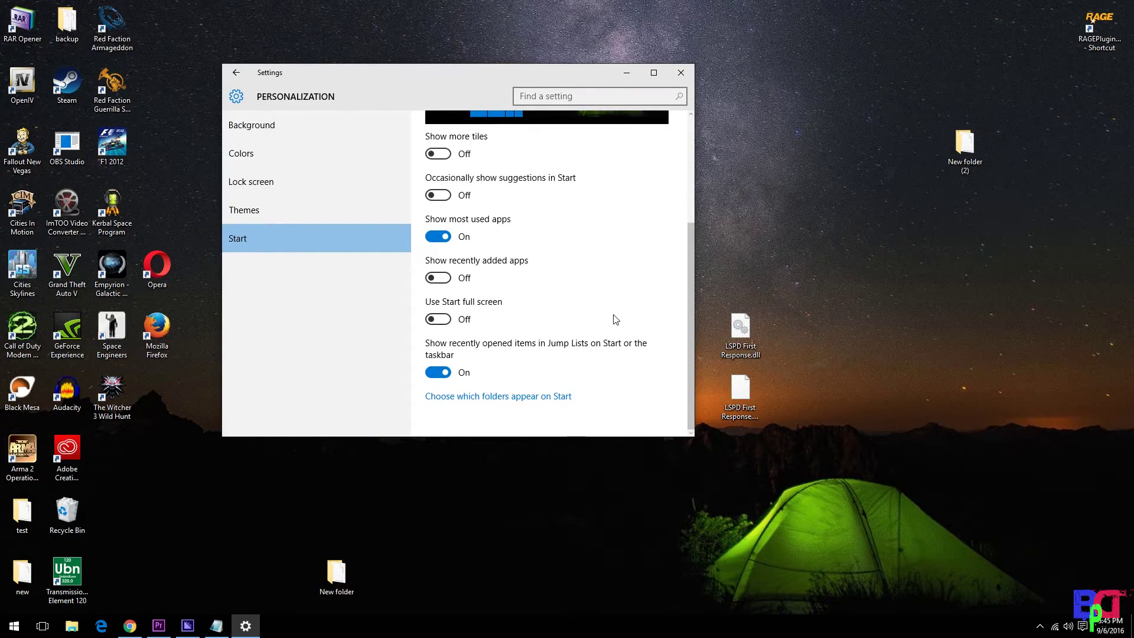
{"action": "left_click", "coordinate": [444, 377]}
Resize the Phone Companion tile in Start to Small
{"action": "key", "text": "super"}
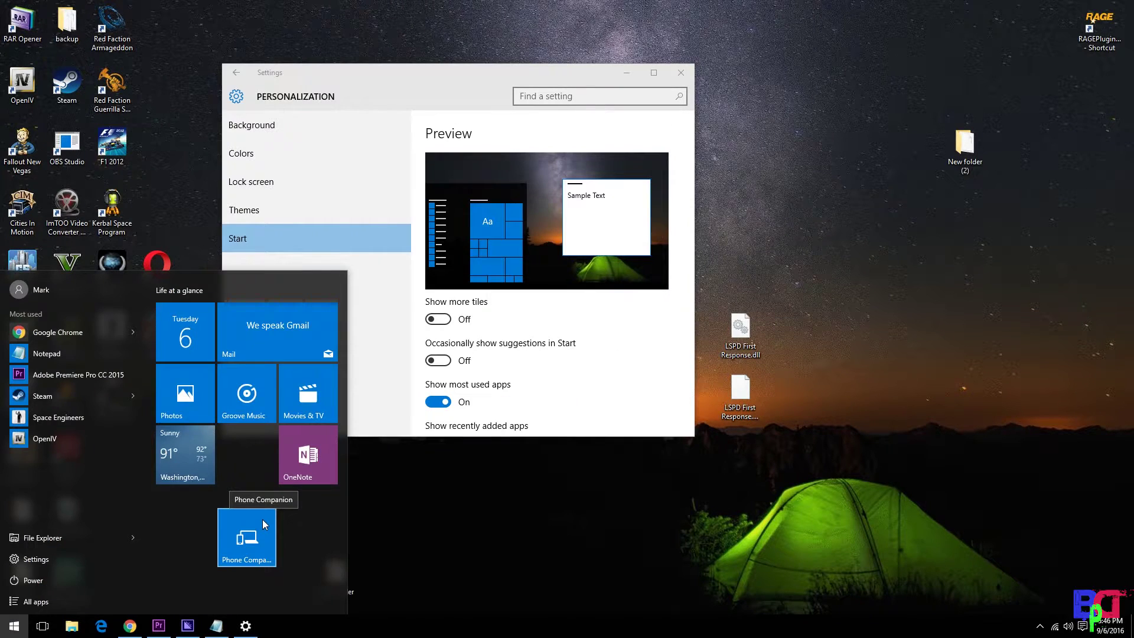
{"action": "right_click", "coordinate": [262, 520]}
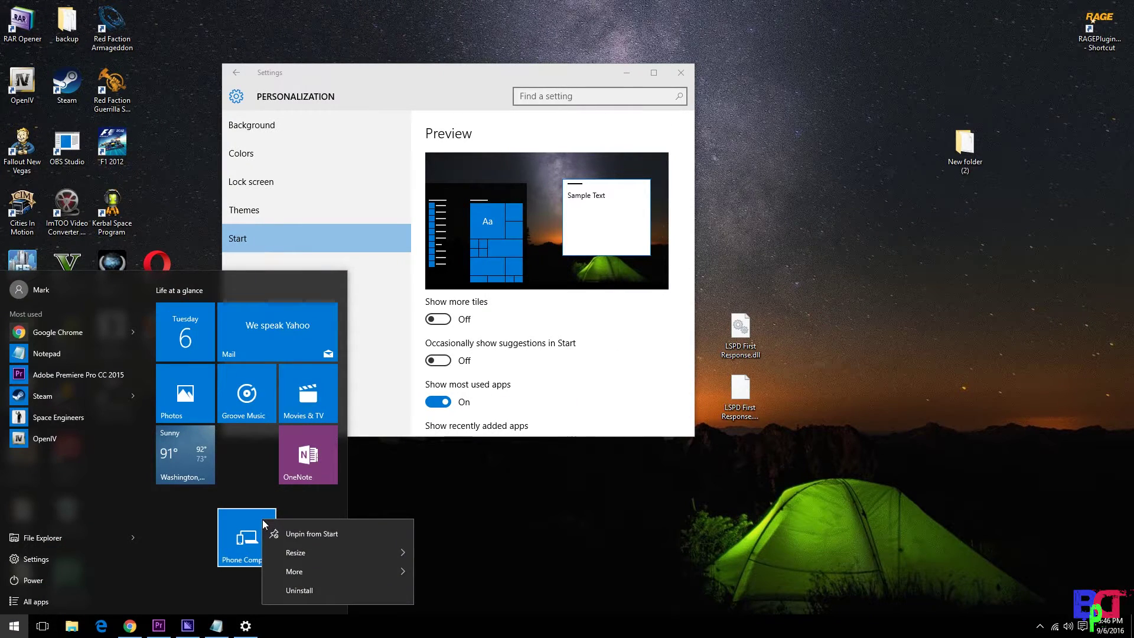
{"action": "mouse_move", "coordinate": [303, 556]}
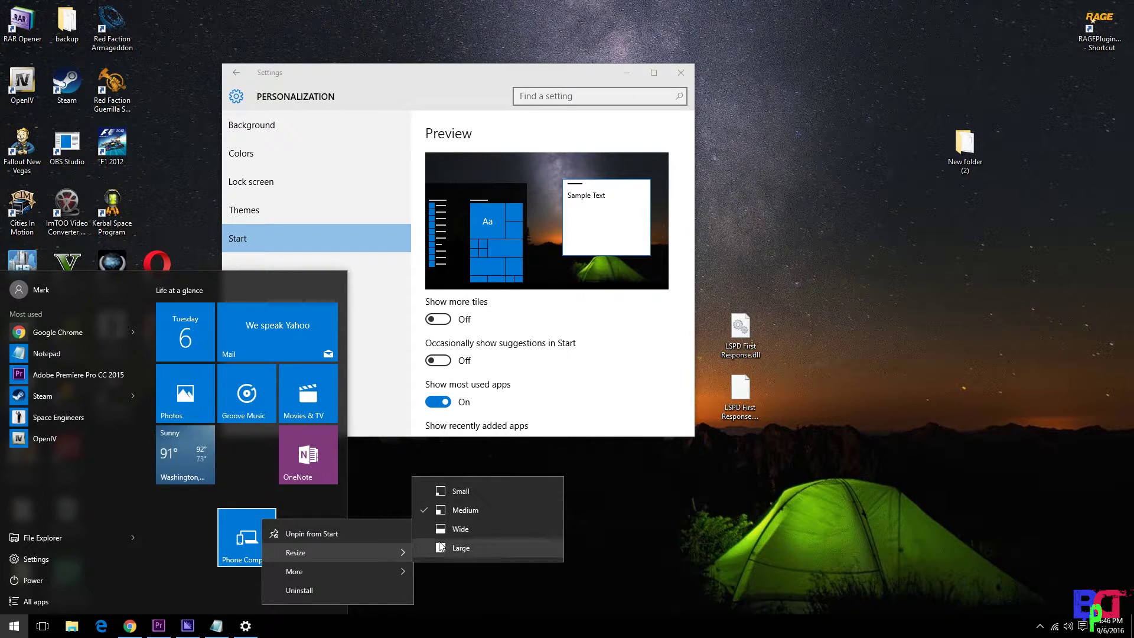
{"action": "left_click", "coordinate": [460, 492]}
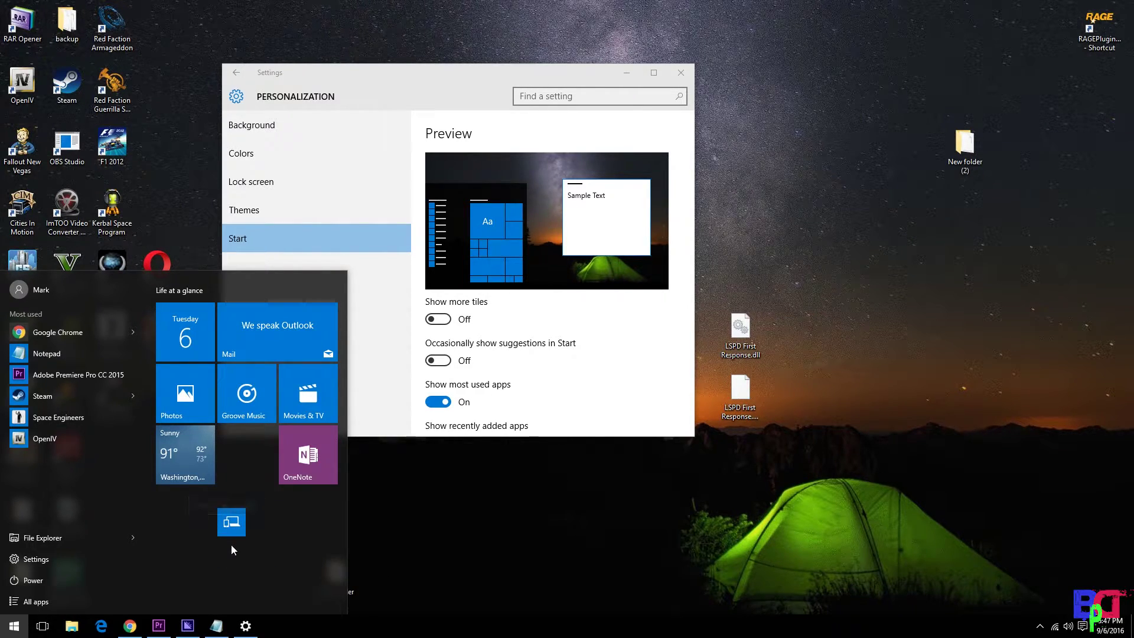
Change the Phone Companion tile's size to Wide
{"action": "right_click", "coordinate": [234, 528]}
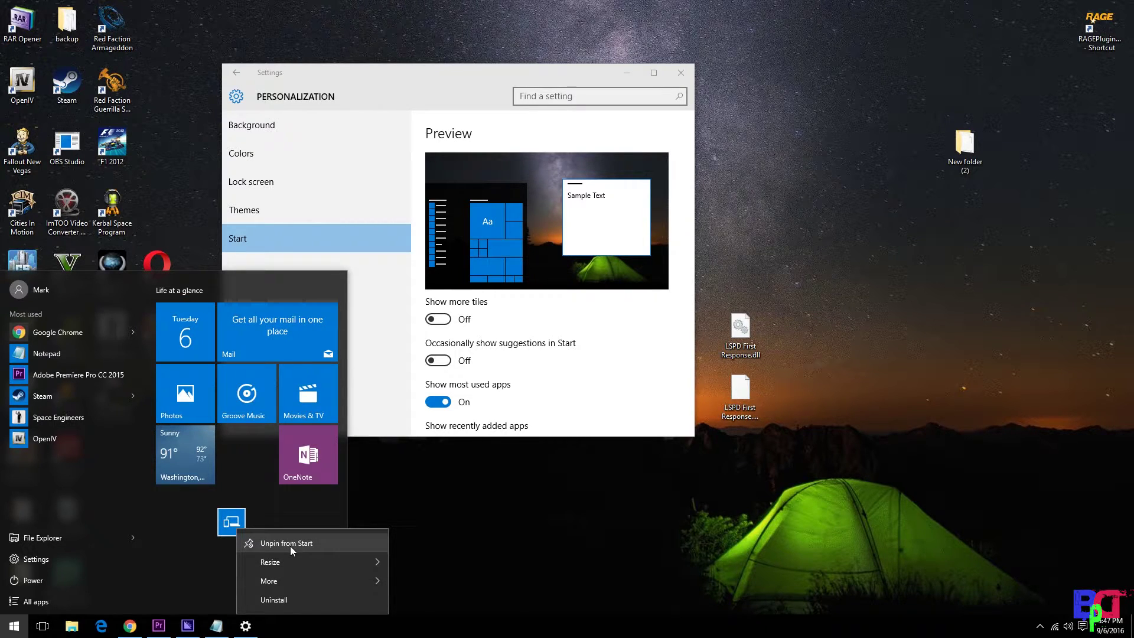
{"action": "mouse_move", "coordinate": [282, 562]}
{"action": "left_click", "coordinate": [435, 539]}
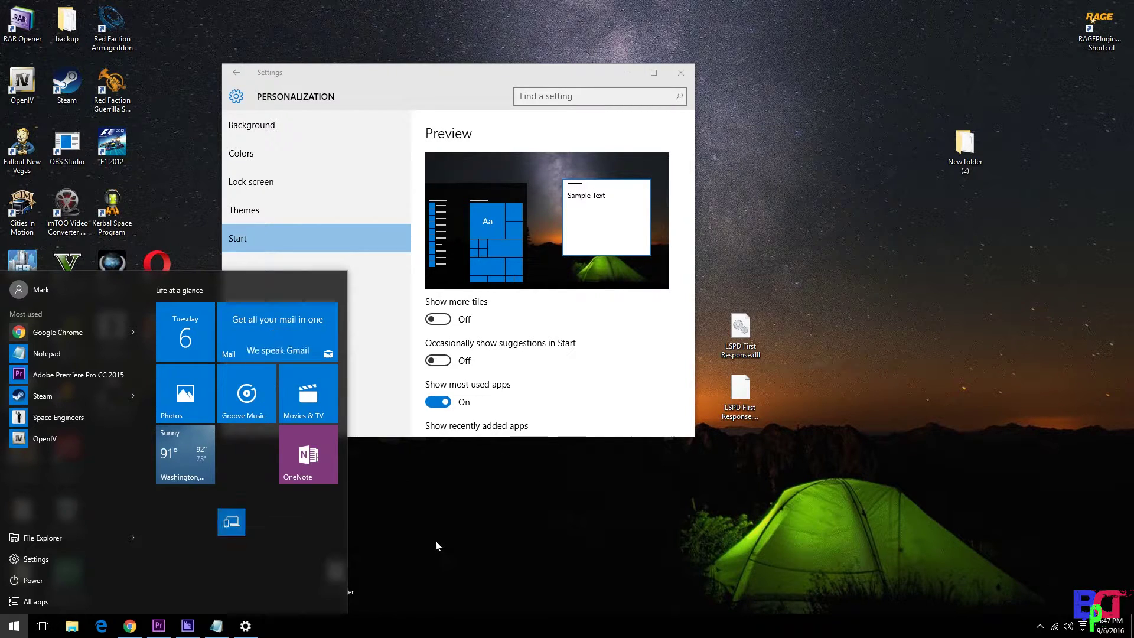
Set the Phone Companion tile's size to Large
{"action": "right_click", "coordinate": [228, 535]}
{"action": "mouse_move", "coordinate": [276, 501]}
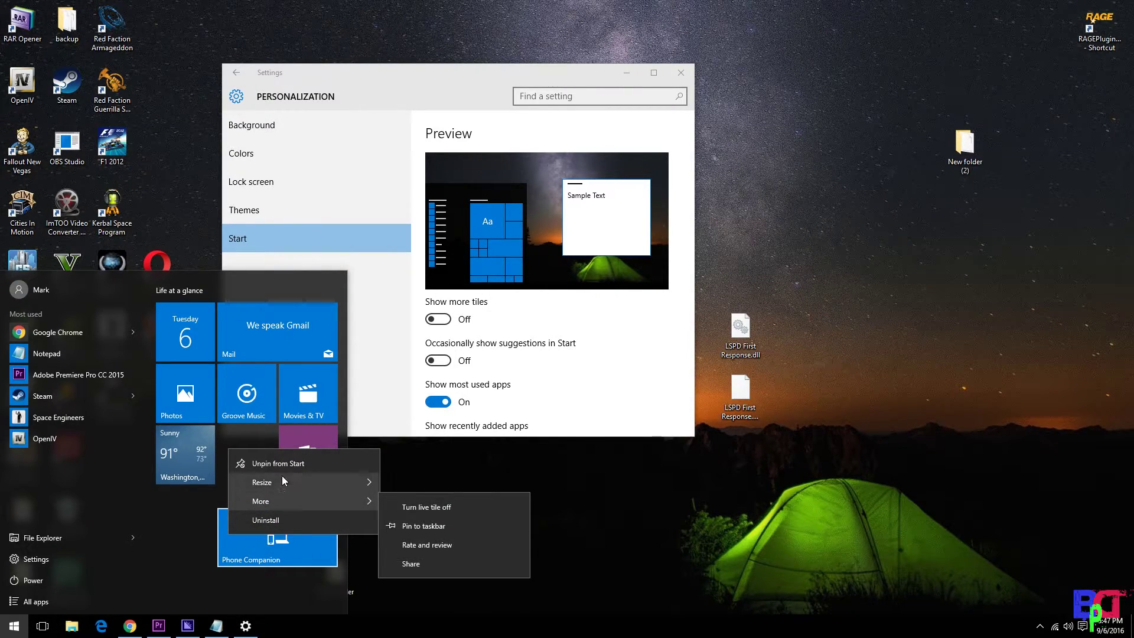
{"action": "mouse_move", "coordinate": [311, 482]}
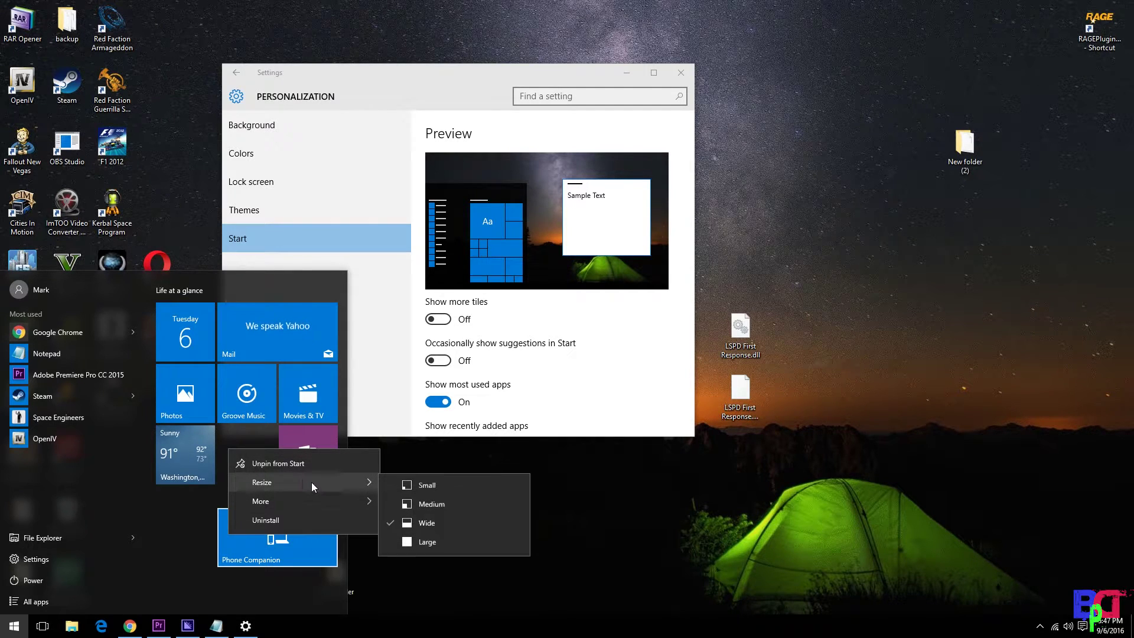
{"action": "left_click", "coordinate": [435, 546]}
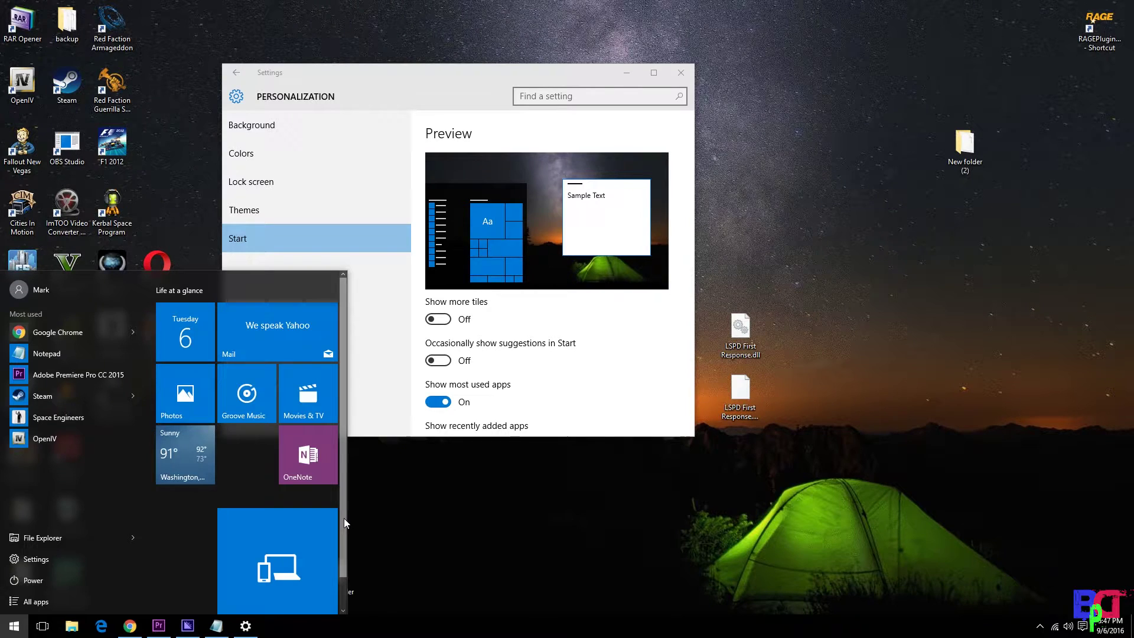
Make the Start menu tall enough to fit every tile, and shrink it to a shorter height that needs scrolling
{"action": "left_click_drag", "start_coordinate": [344, 519], "coordinate": [345, 558]}
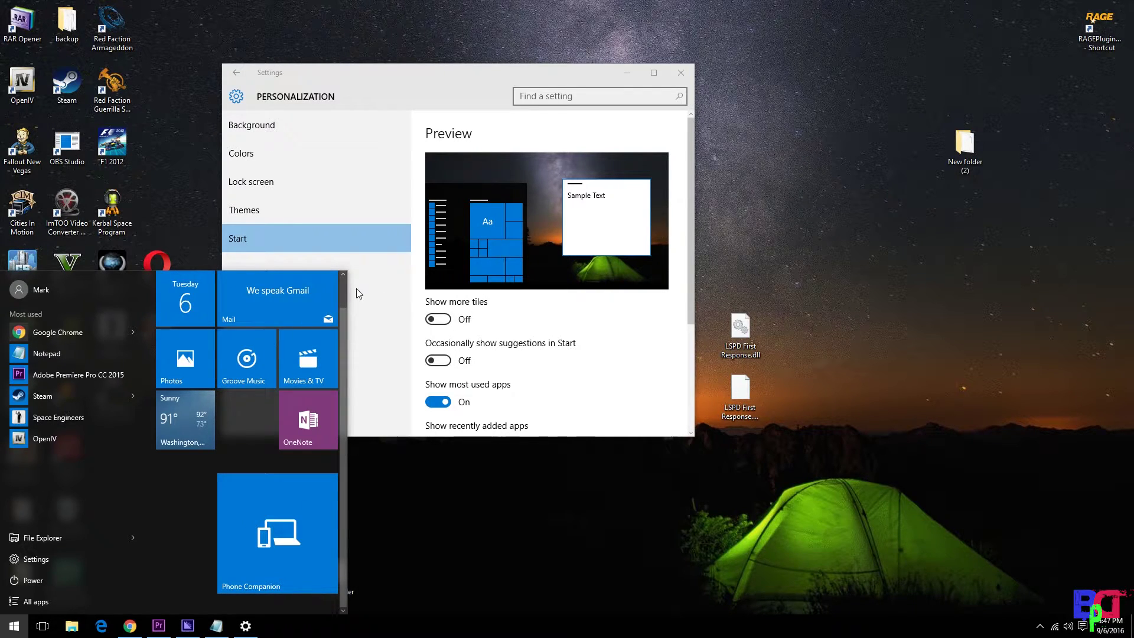
{"action": "left_click_drag", "start_coordinate": [222, 268], "coordinate": [225, 207]}
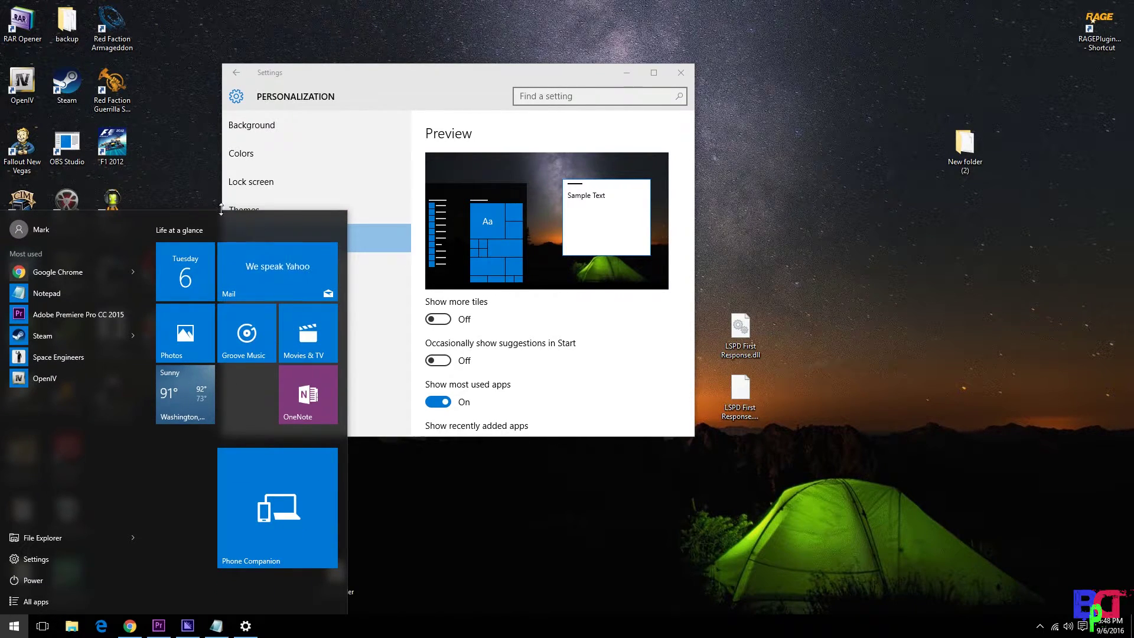
{"action": "left_click_drag", "start_coordinate": [224, 210], "coordinate": [224, 308]}
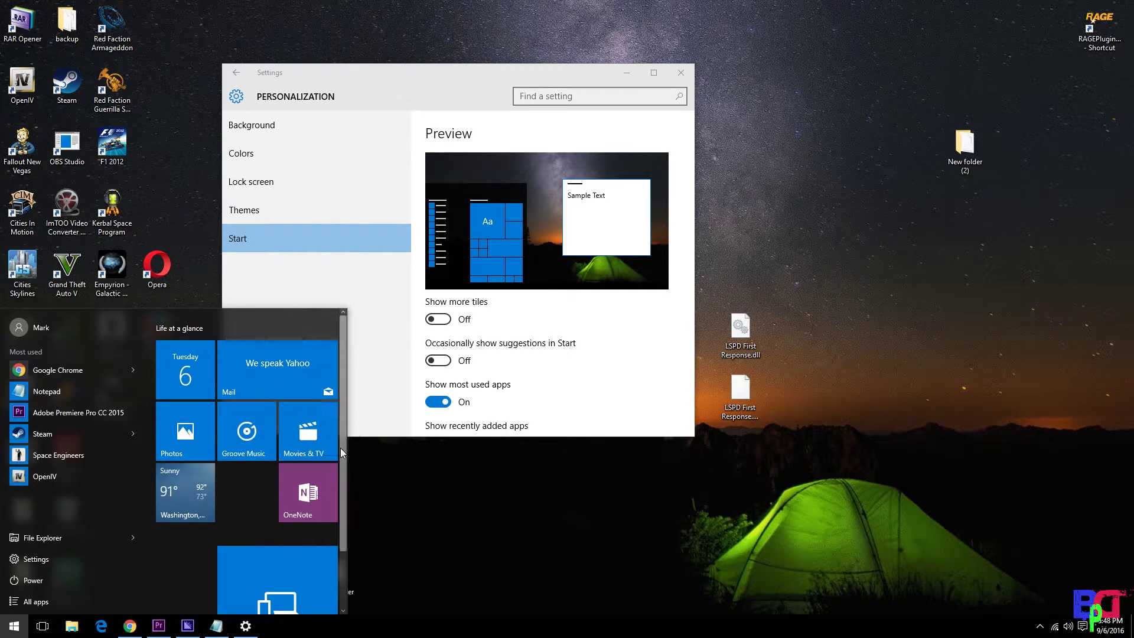
{"action": "left_click_drag", "start_coordinate": [343, 426], "coordinate": [343, 498]}
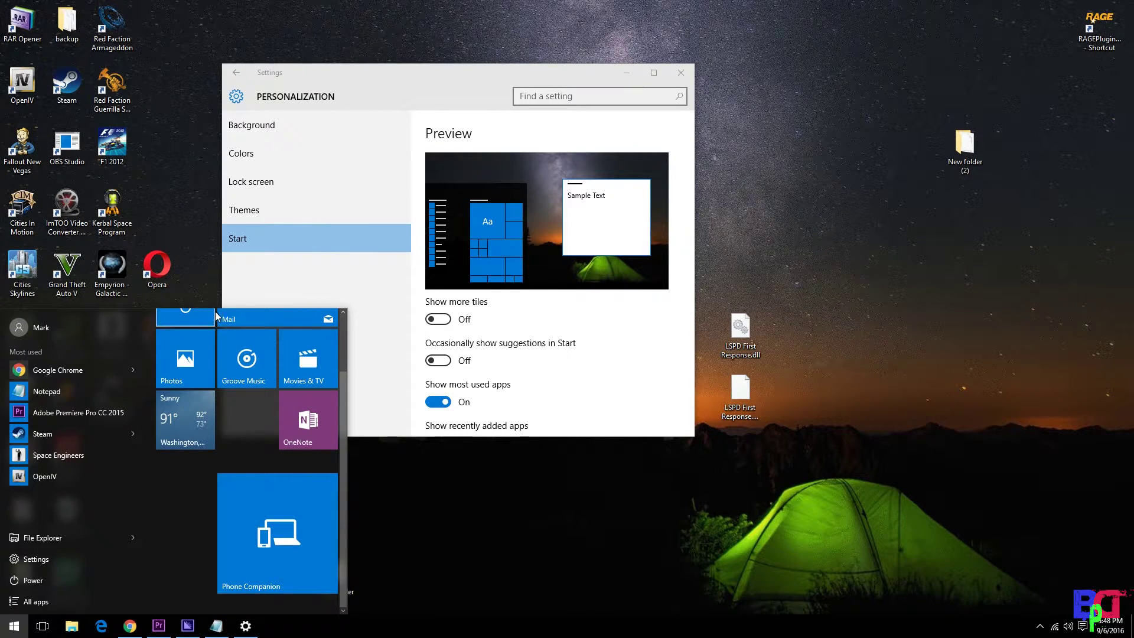
Increase the Start menu's height to fit the tiles down to Phone Companion, and try a wider layout before restoring the narrow width
{"action": "left_click_drag", "start_coordinate": [219, 309], "coordinate": [220, 208]}
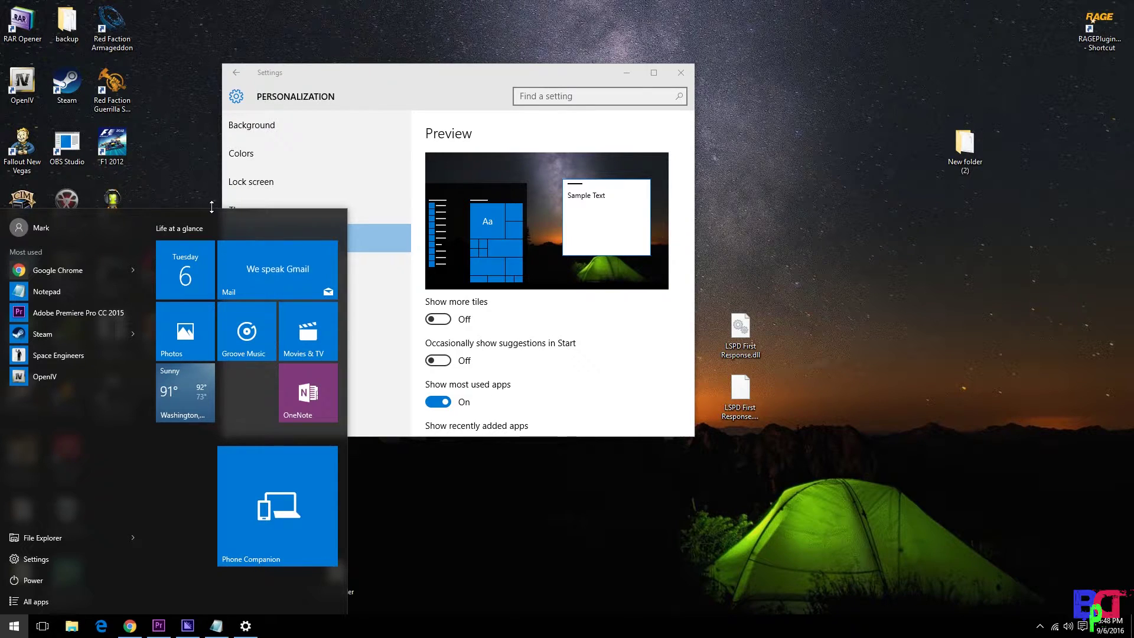
{"action": "left_click_drag", "start_coordinate": [212, 208], "coordinate": [205, 244]}
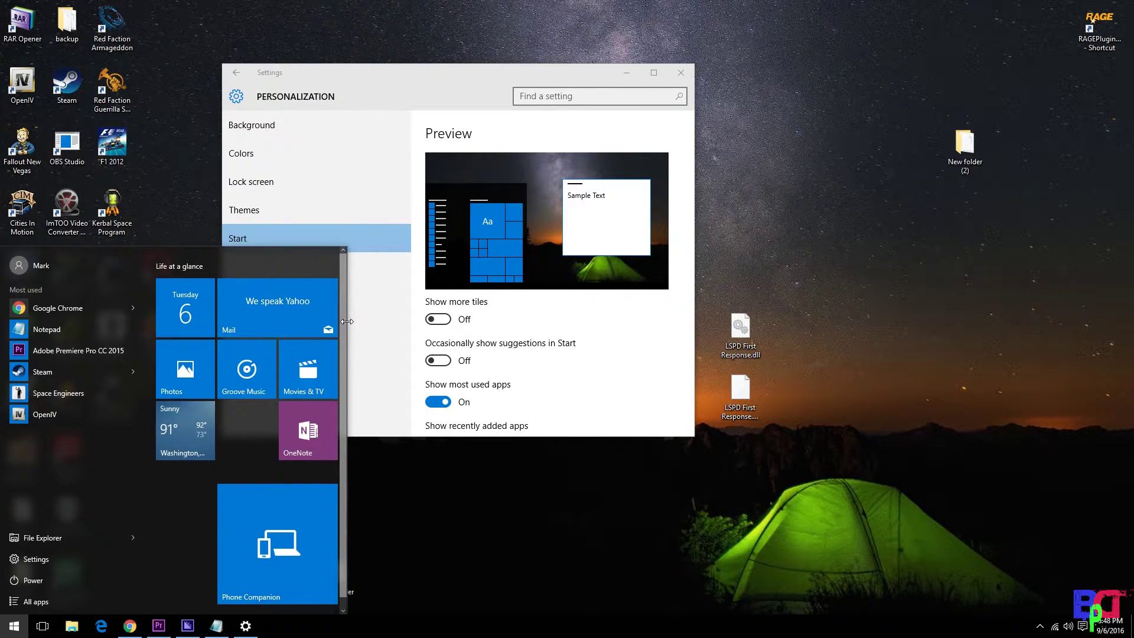
{"action": "left_click", "coordinate": [449, 320]}
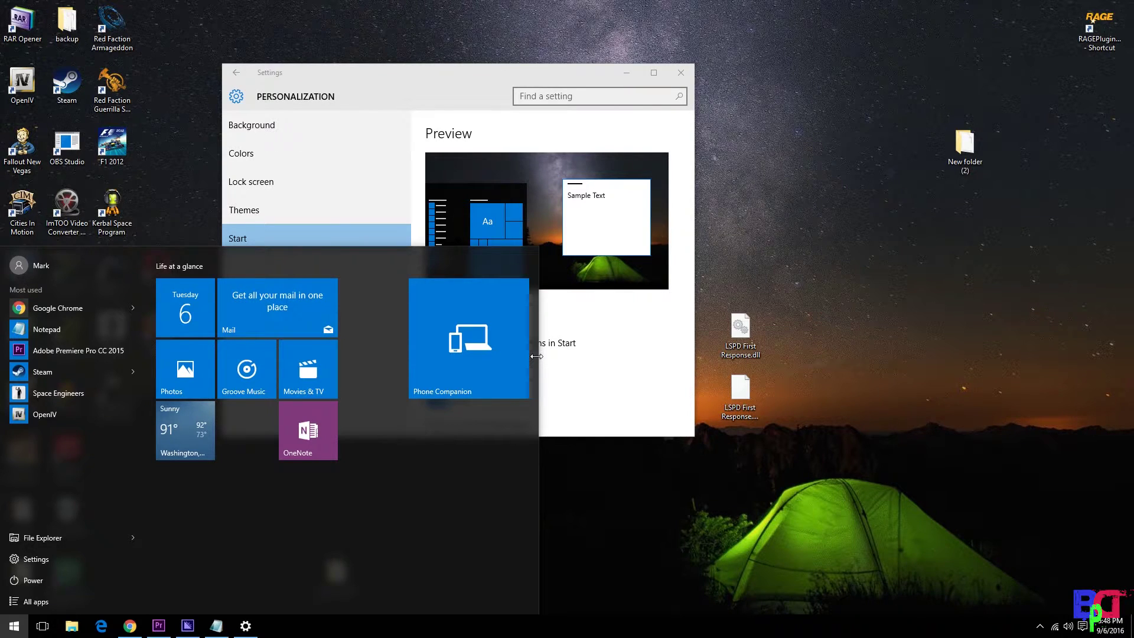
{"action": "left_click_drag", "start_coordinate": [526, 356], "coordinate": [385, 370]}
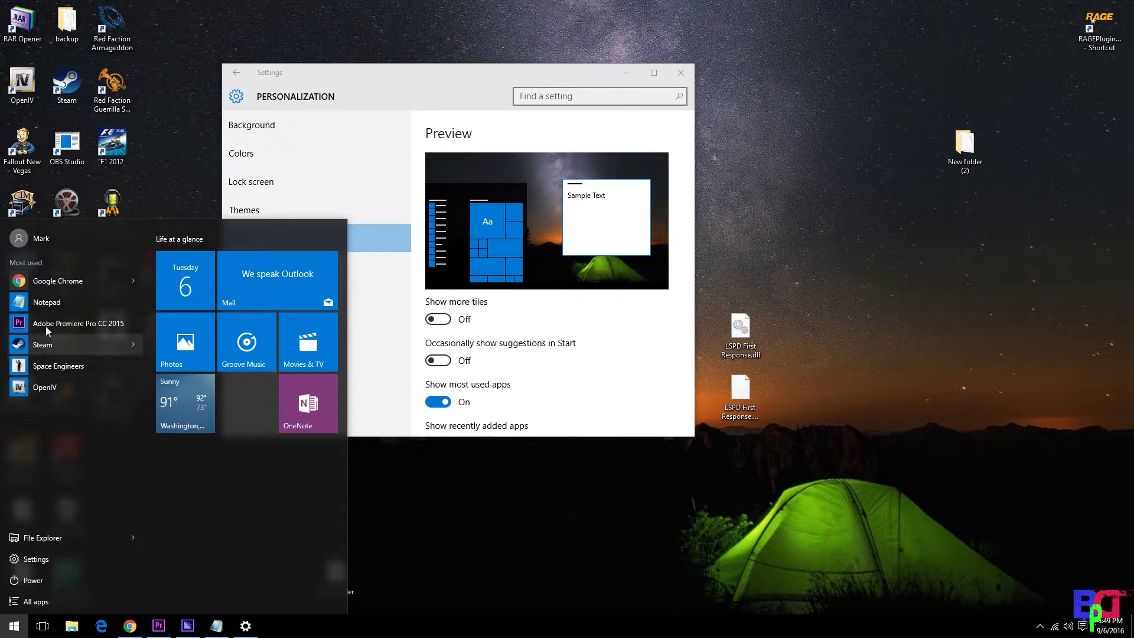
Pin Google Chrome to Start from the most used apps
{"action": "right_click", "coordinate": [48, 280]}
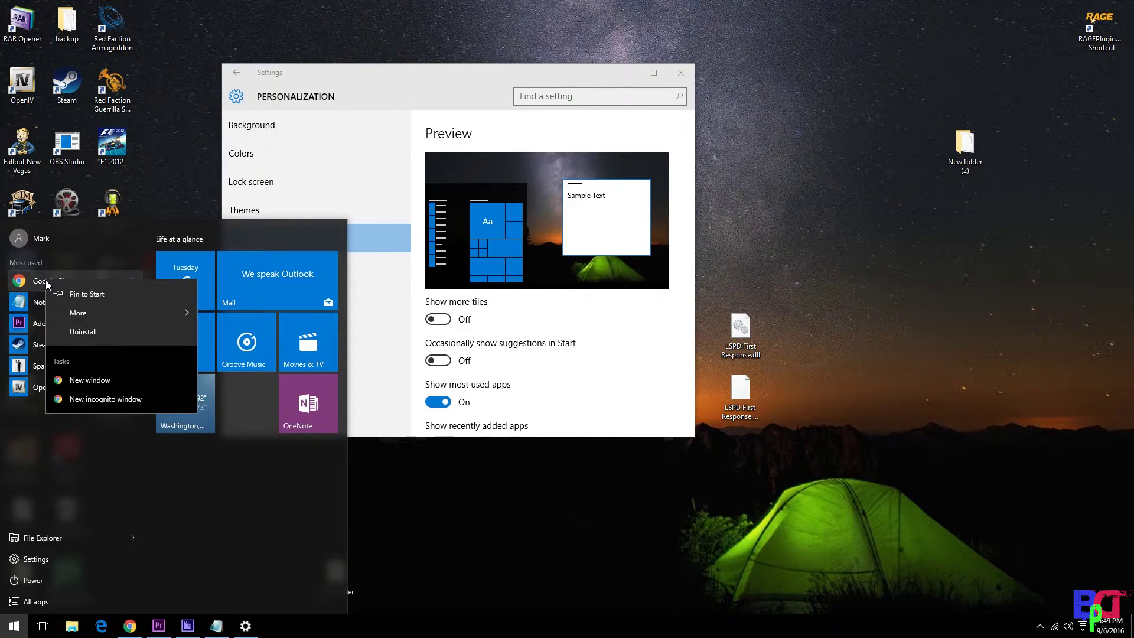
{"action": "left_click", "coordinate": [77, 293]}
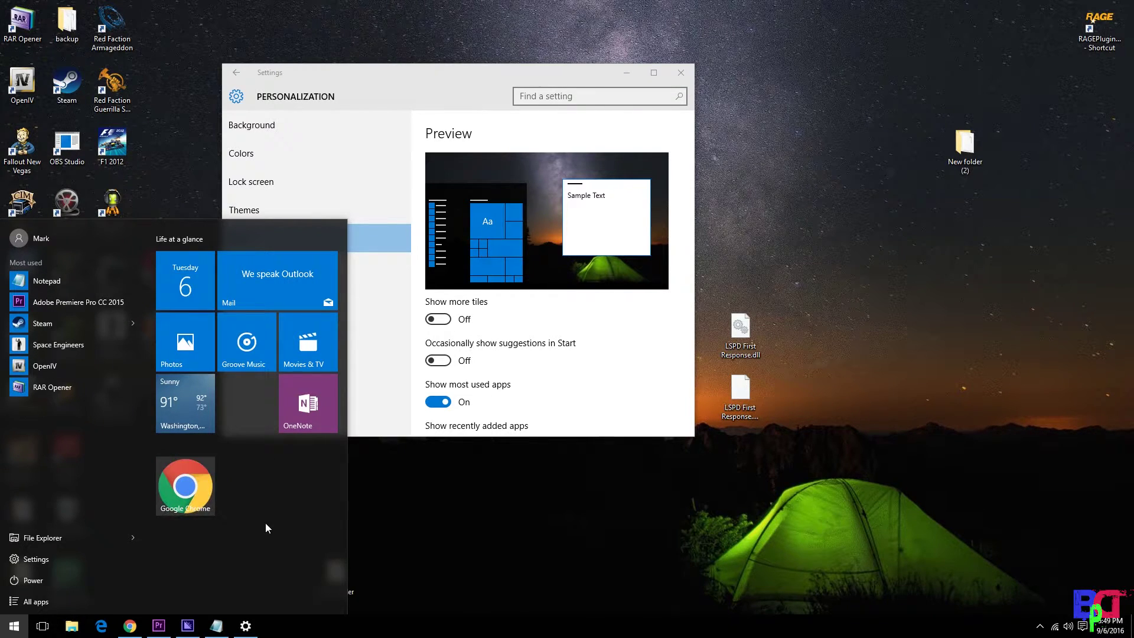
Review the Google Chrome tile's resize and other options, and unpin the tile from Start
{"action": "right_click", "coordinate": [198, 492]}
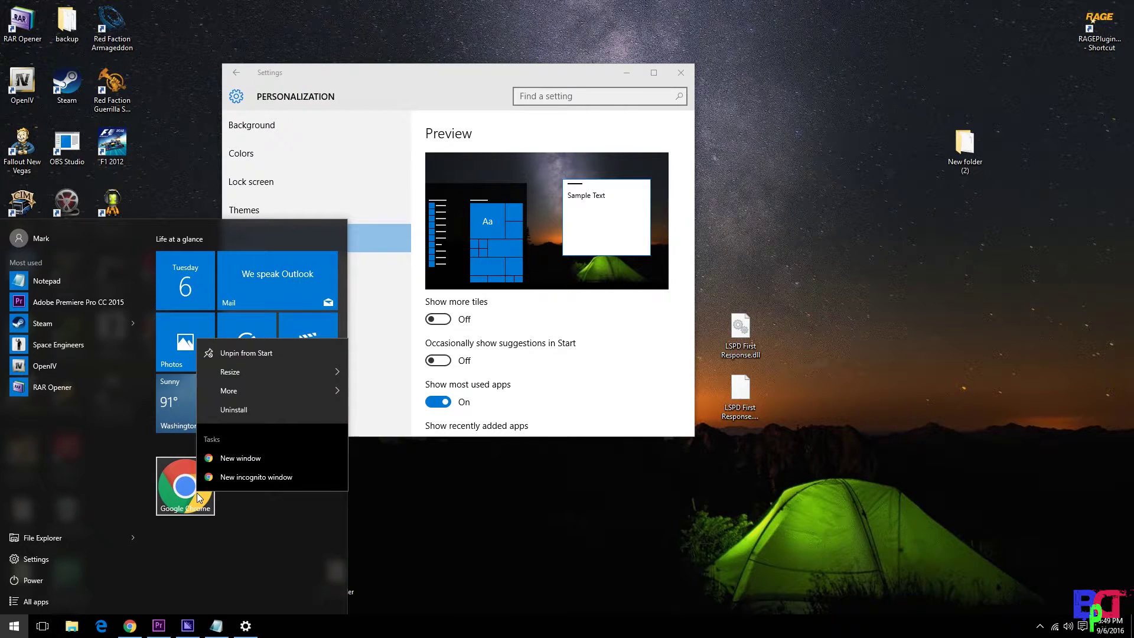
{"action": "mouse_move", "coordinate": [236, 372]}
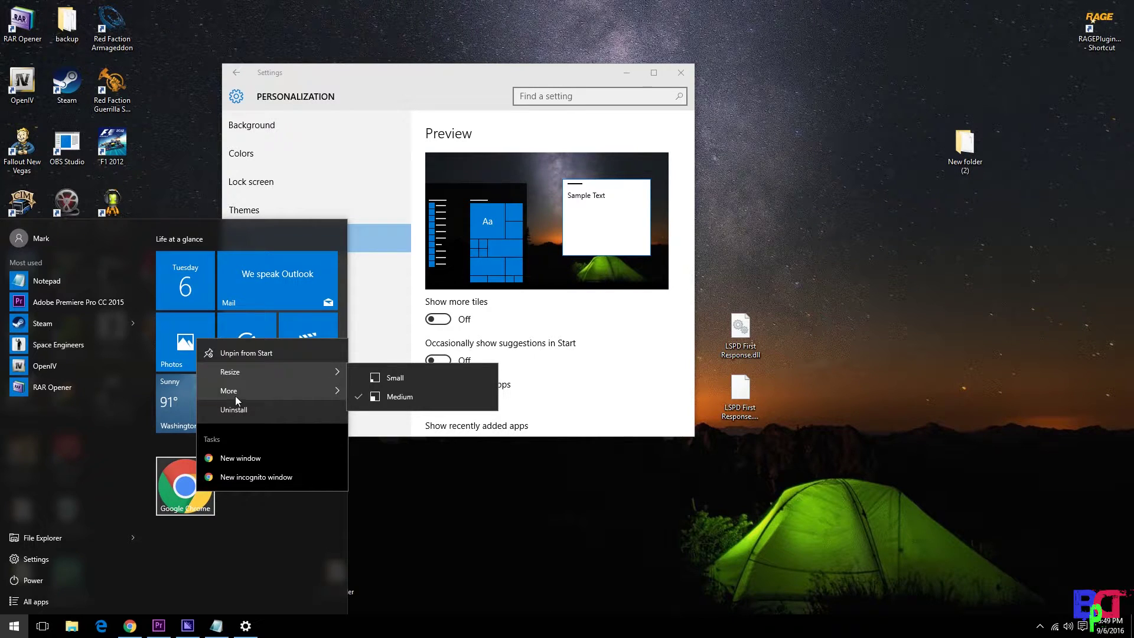
{"action": "mouse_move", "coordinate": [237, 392]}
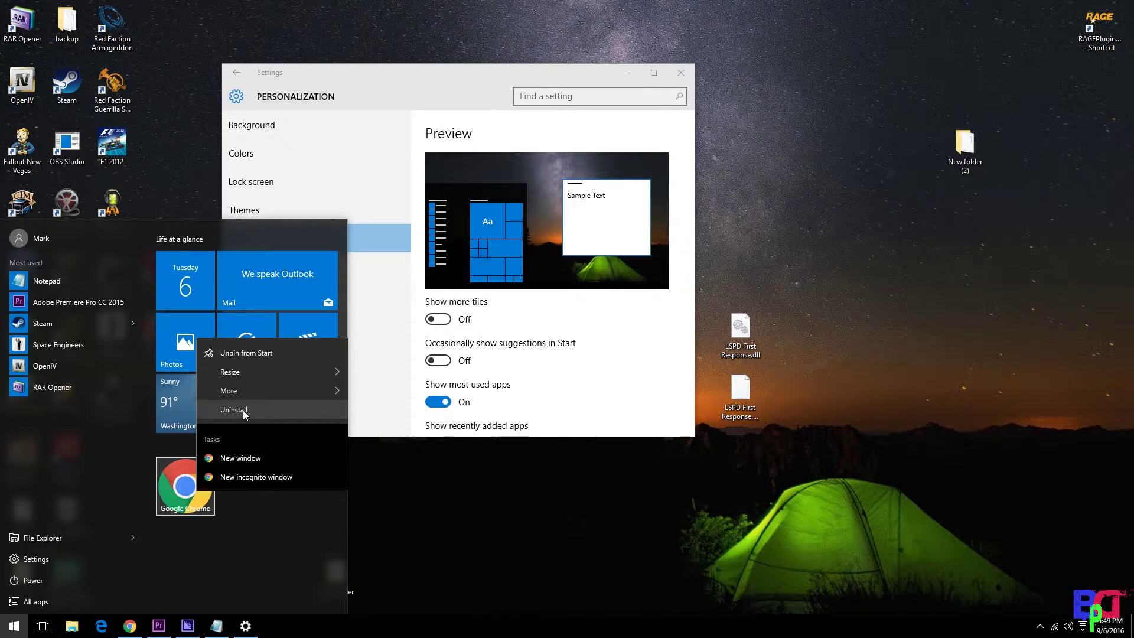
{"action": "left_click", "coordinate": [264, 525]}
{"action": "right_click", "coordinate": [197, 476]}
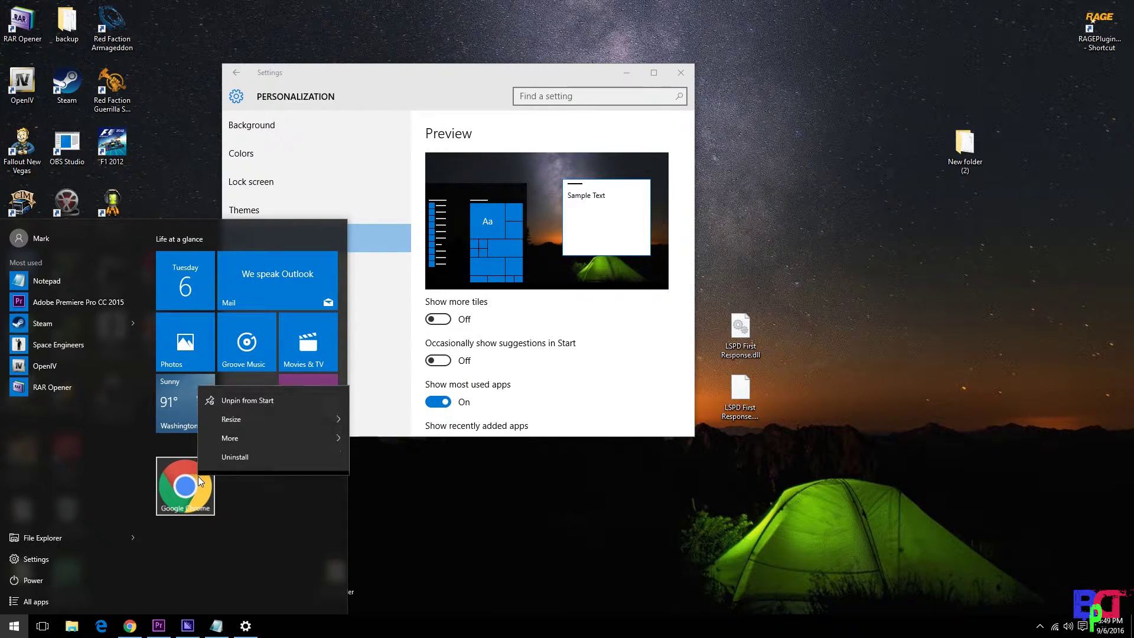
{"action": "left_click", "coordinate": [266, 338]}
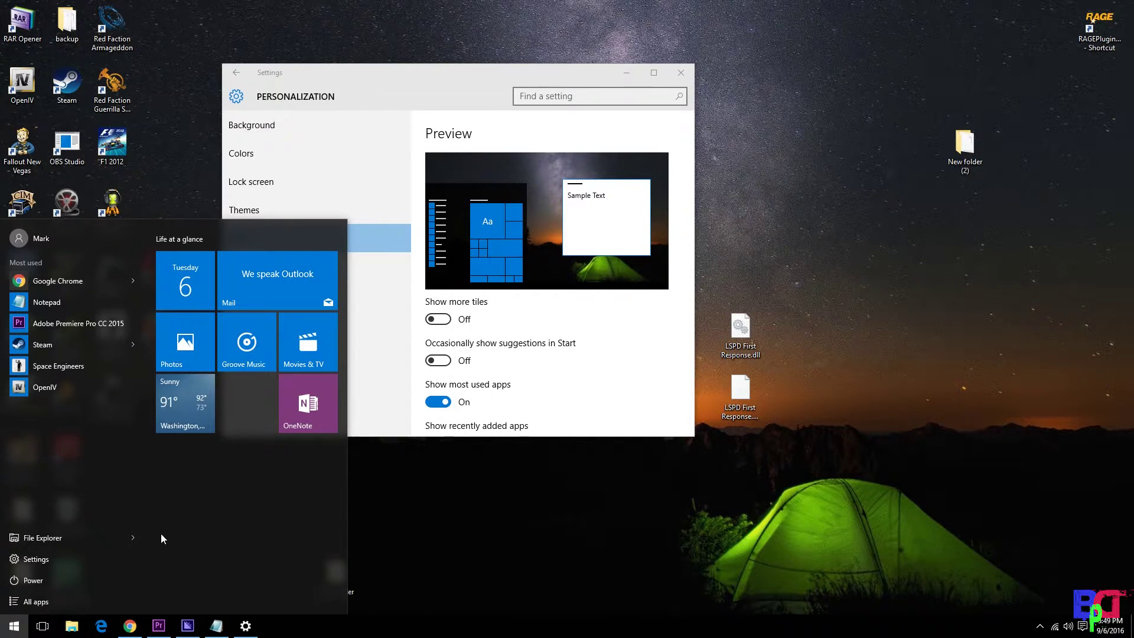
Pin Audacity to Start from the list of all apps, and close the Start menu
{"action": "left_click", "coordinate": [35, 601]}
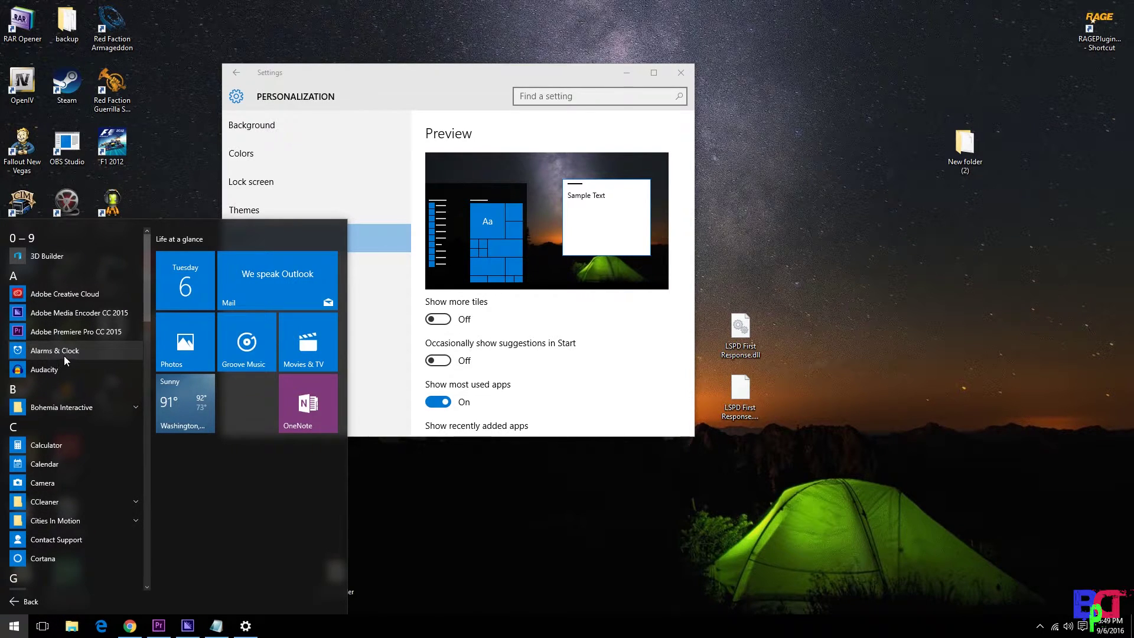
{"action": "right_click", "coordinate": [36, 370]}
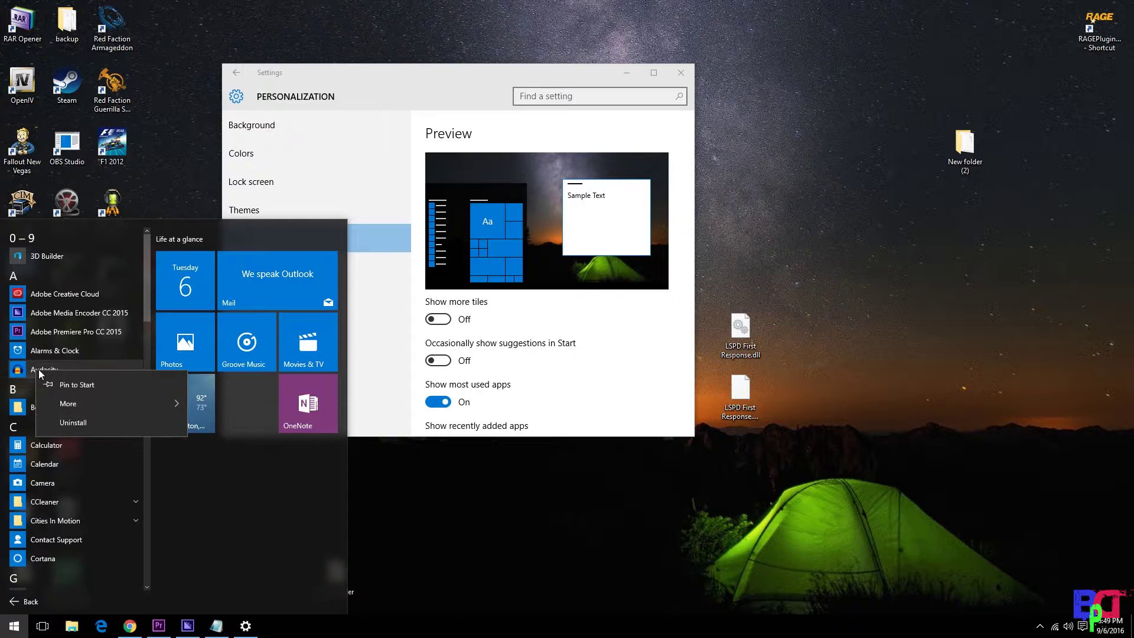
{"action": "left_click", "coordinate": [71, 386]}
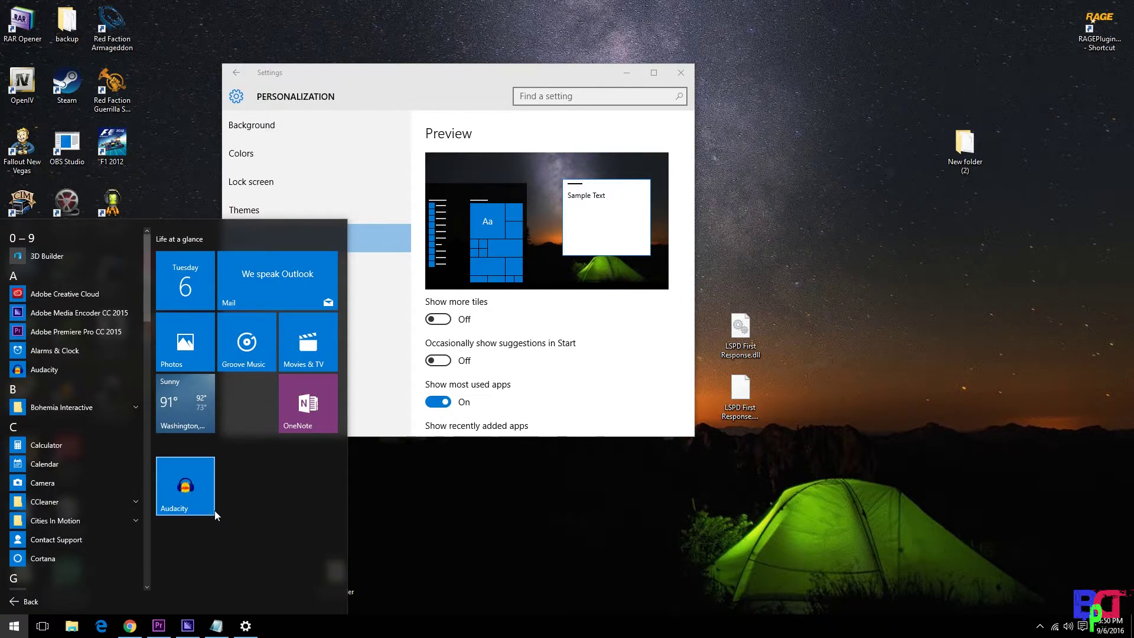
{"action": "left_click", "coordinate": [490, 579]}
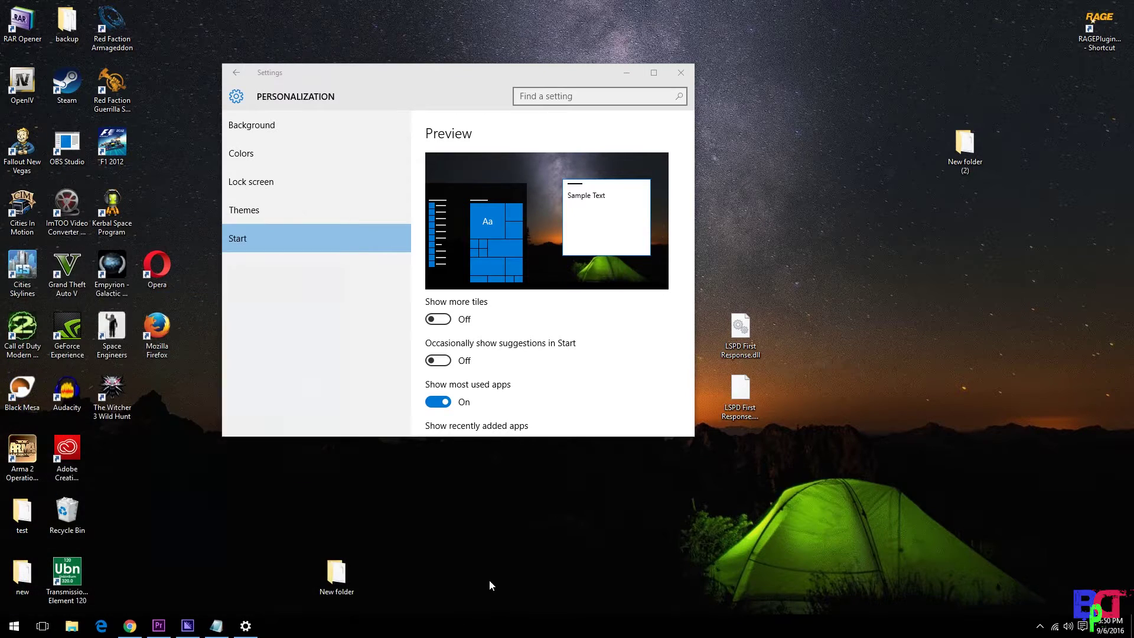
Move the Audacity tile into the empty slot between the weather and OneNote tiles in Start
{"action": "left_click", "coordinate": [16, 631]}
{"action": "left_click_drag", "start_coordinate": [200, 484], "coordinate": [266, 399]}
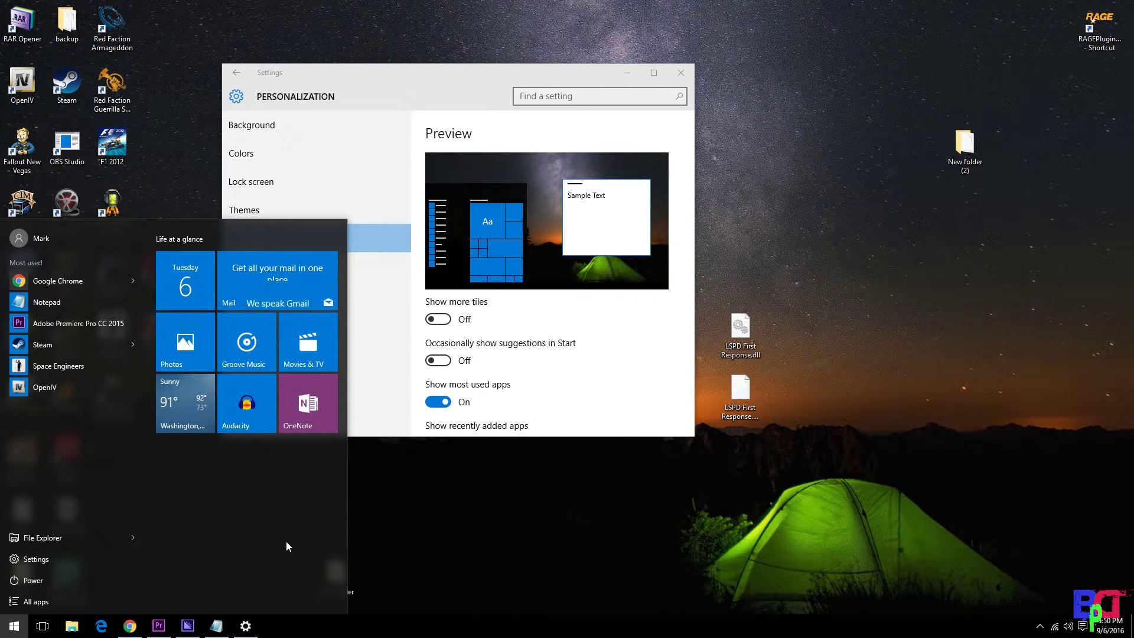
{"action": "left_click", "coordinate": [15, 626]}
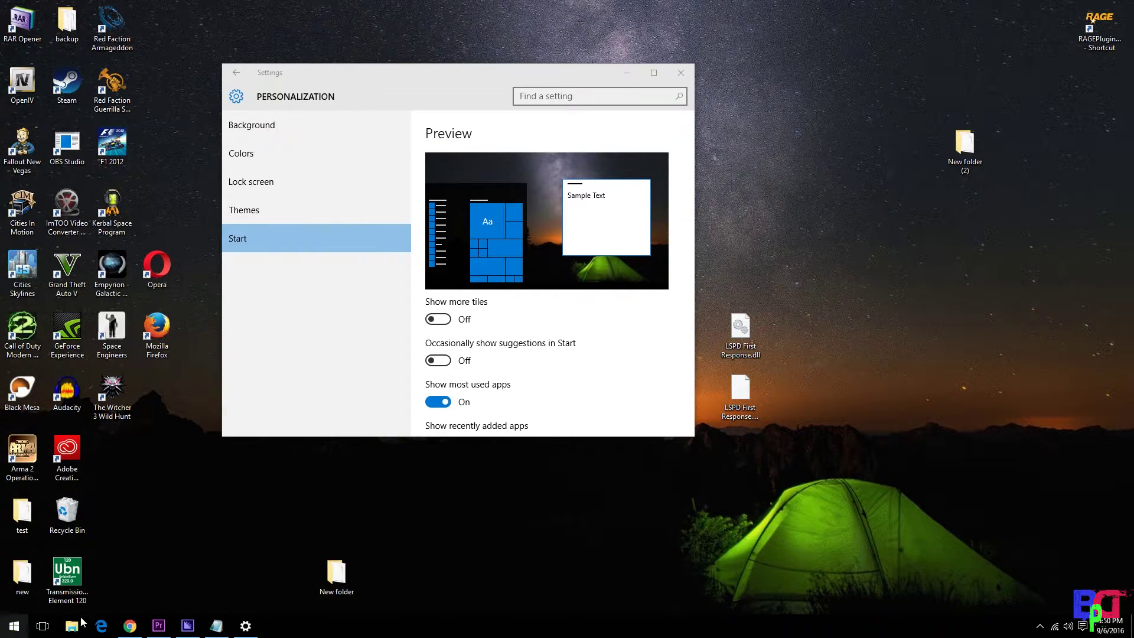
Browse the list of all apps and pin HitFilm 4 Express to Start from its app folder
{"action": "left_click", "coordinate": [15, 626]}
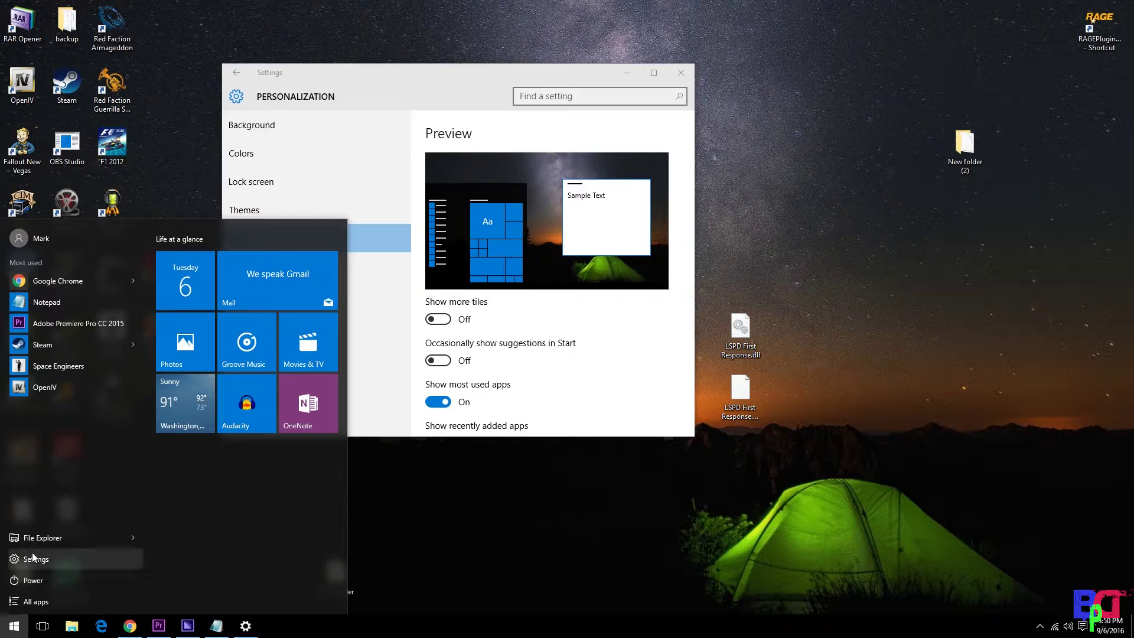
{"action": "left_click", "coordinate": [31, 601]}
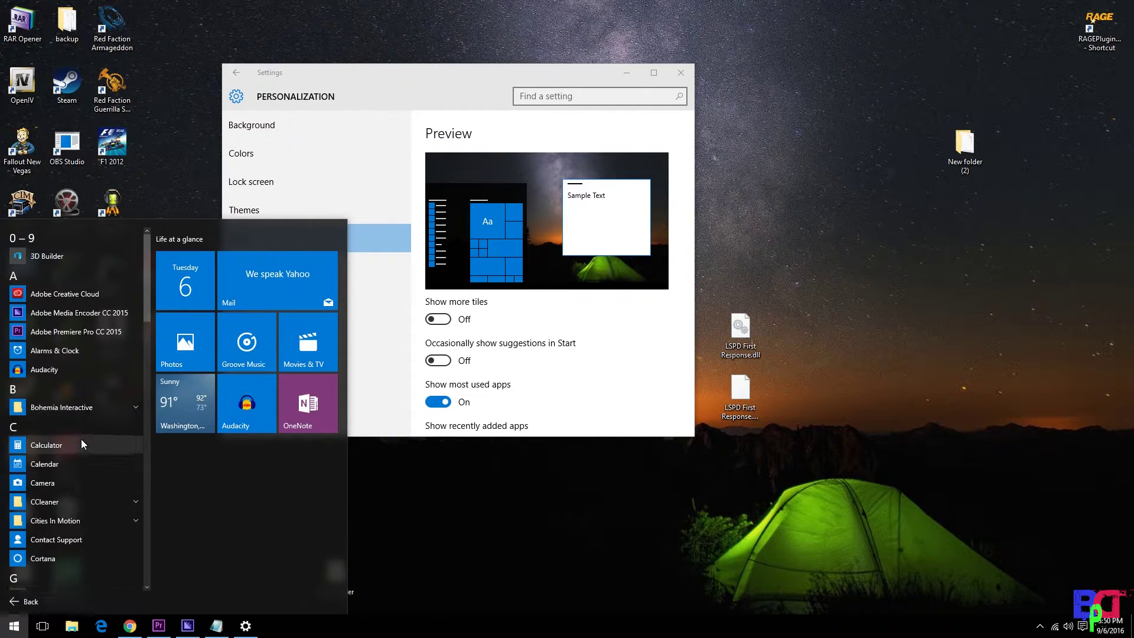
{"action": "scroll", "coordinate": [81, 438], "scroll_direction": "down", "scroll_amount": 2}
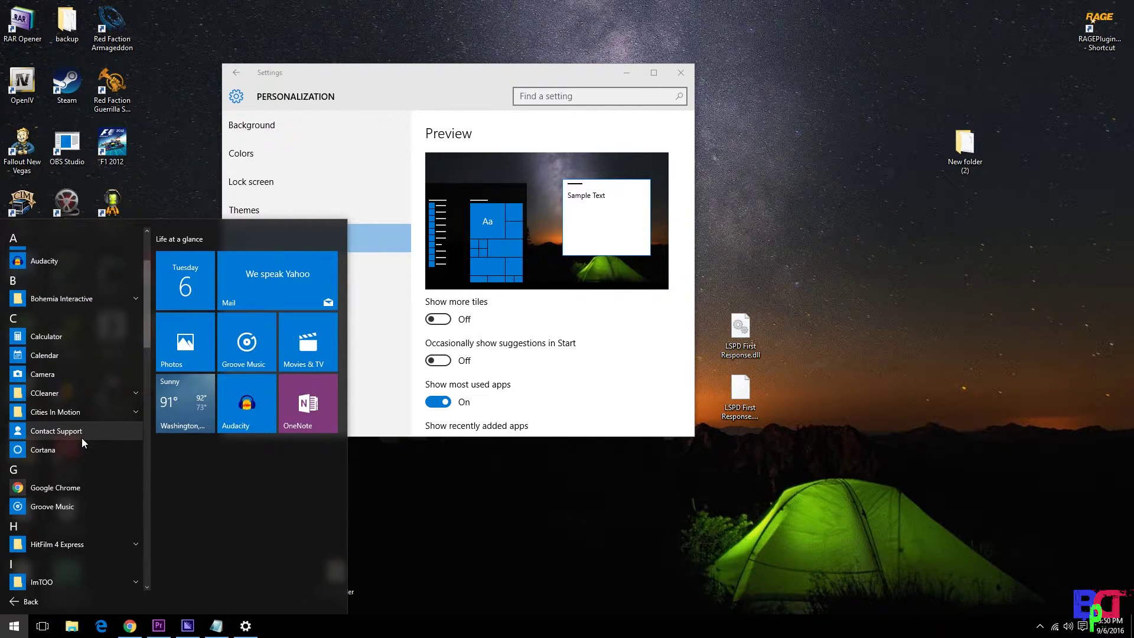
{"action": "scroll", "coordinate": [82, 438], "scroll_direction": "down", "scroll_amount": 3}
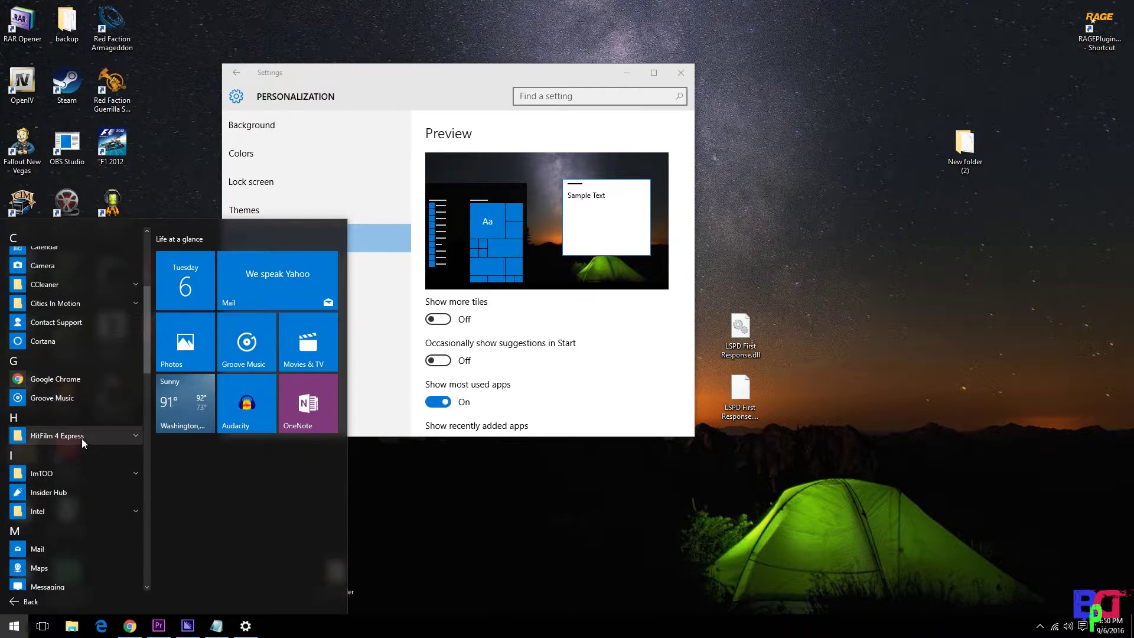
{"action": "scroll", "coordinate": [82, 438], "scroll_direction": "down", "scroll_amount": 3}
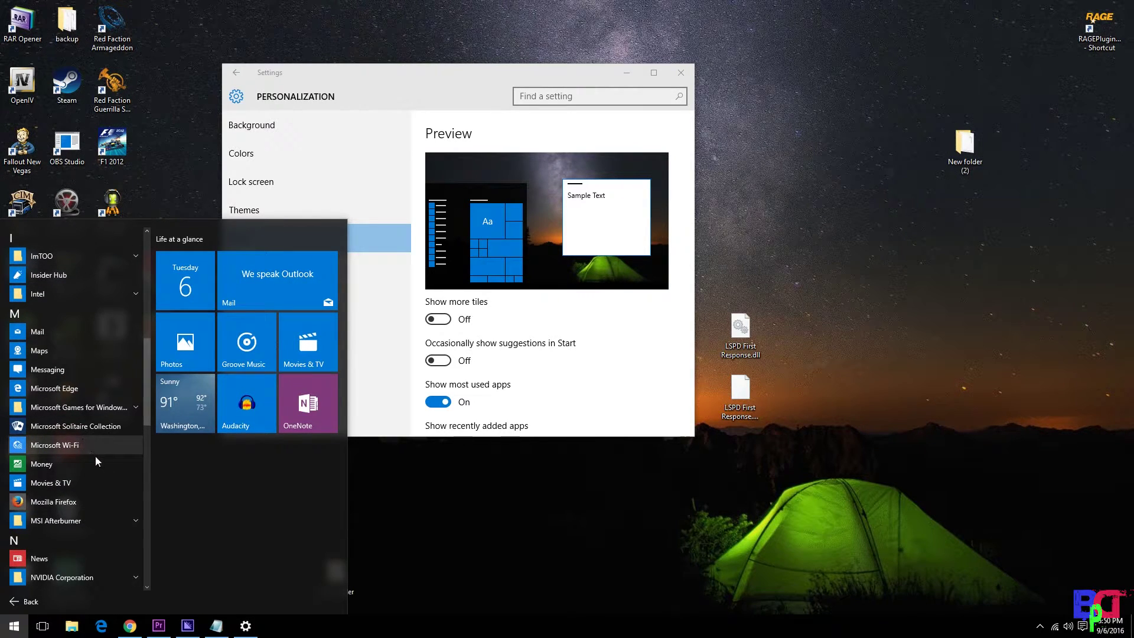
{"action": "scroll", "coordinate": [96, 458], "scroll_direction": "up", "scroll_amount": 3}
{"action": "scroll", "coordinate": [97, 459], "scroll_direction": "up", "scroll_amount": 5}
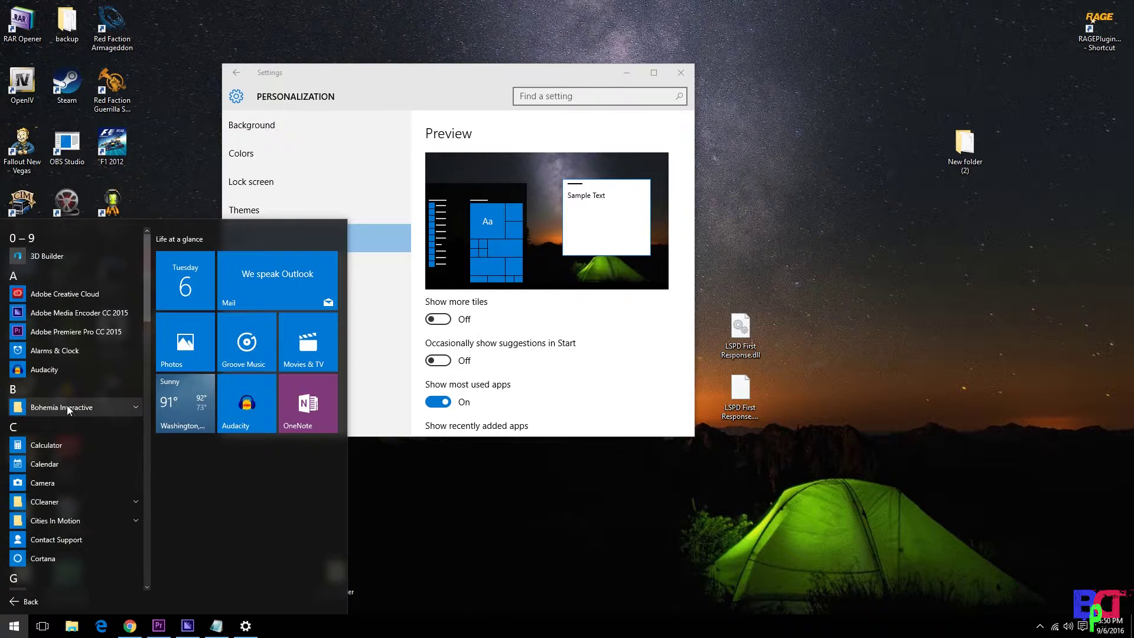
{"action": "scroll", "coordinate": [83, 473], "scroll_direction": "down", "scroll_amount": 2}
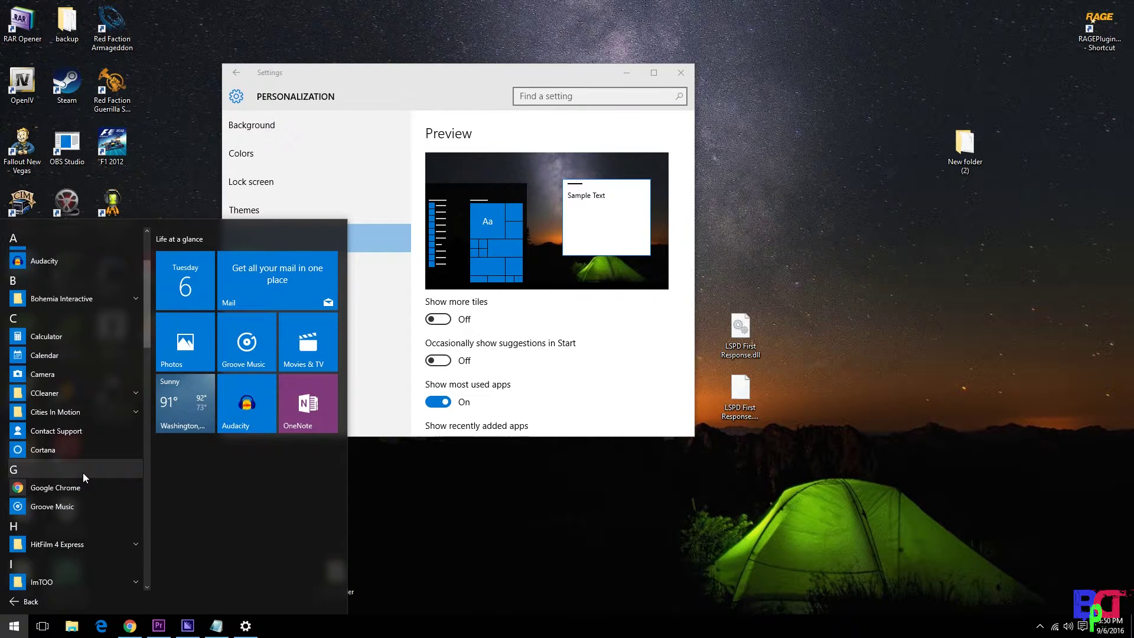
{"action": "scroll", "coordinate": [82, 472], "scroll_direction": "down", "scroll_amount": 1}
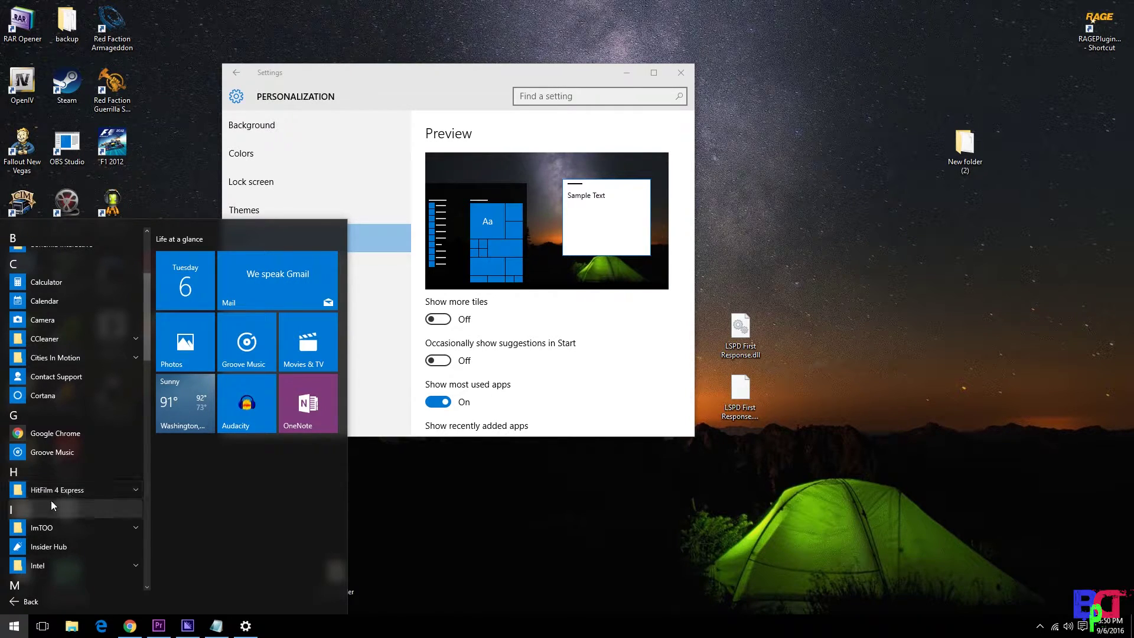
{"action": "left_click", "coordinate": [135, 490]}
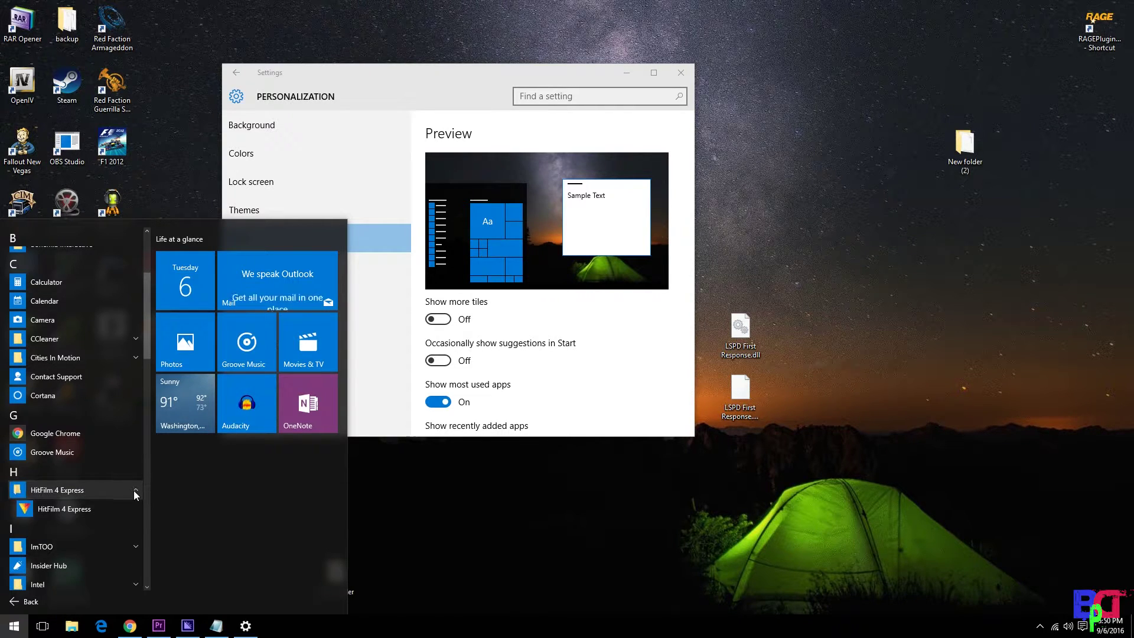
{"action": "right_click", "coordinate": [41, 508]}
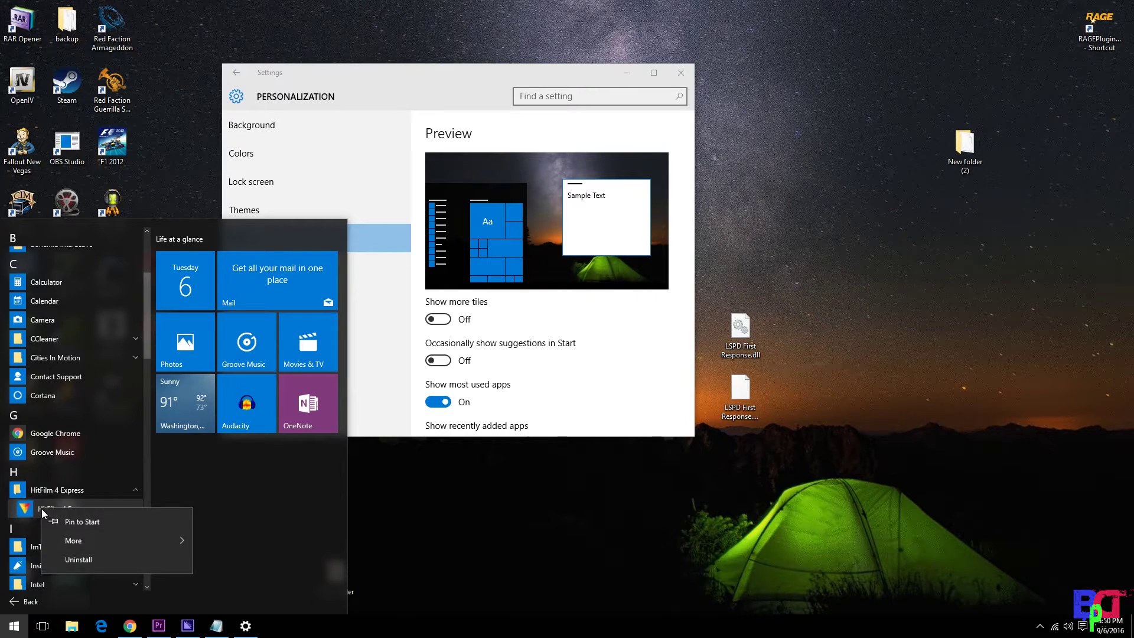
{"action": "left_click", "coordinate": [95, 524]}
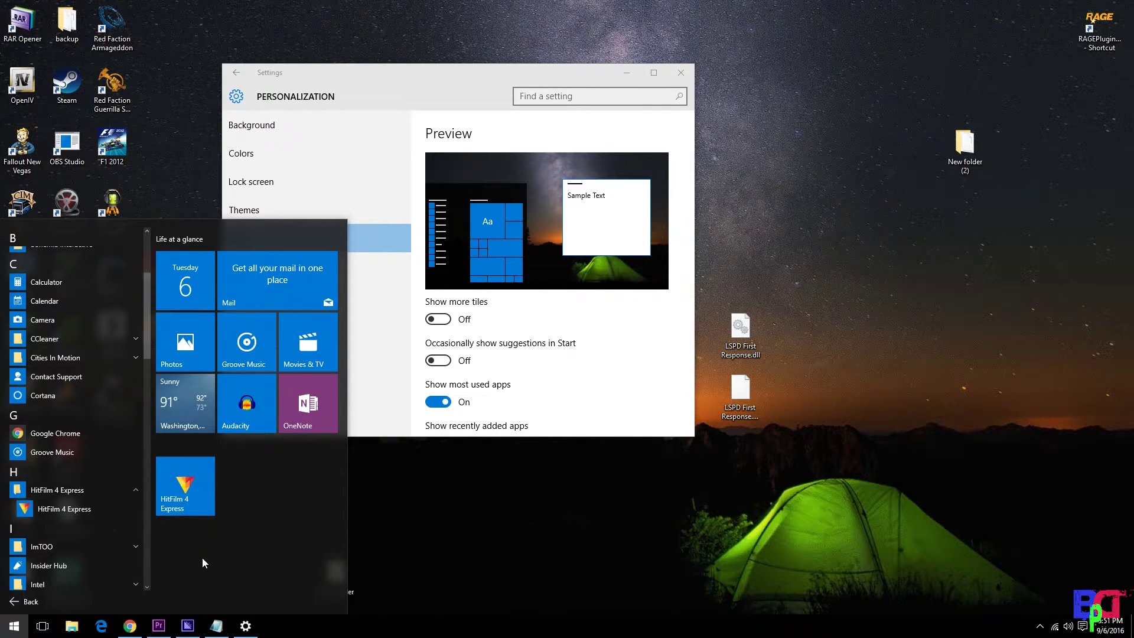
Collapse the HitFilm 4 Express folder in the list of all apps, and expand it again to show its contents
{"action": "left_click", "coordinate": [135, 491]}
{"action": "scroll", "coordinate": [88, 384], "scroll_direction": "down", "scroll_amount": 2}
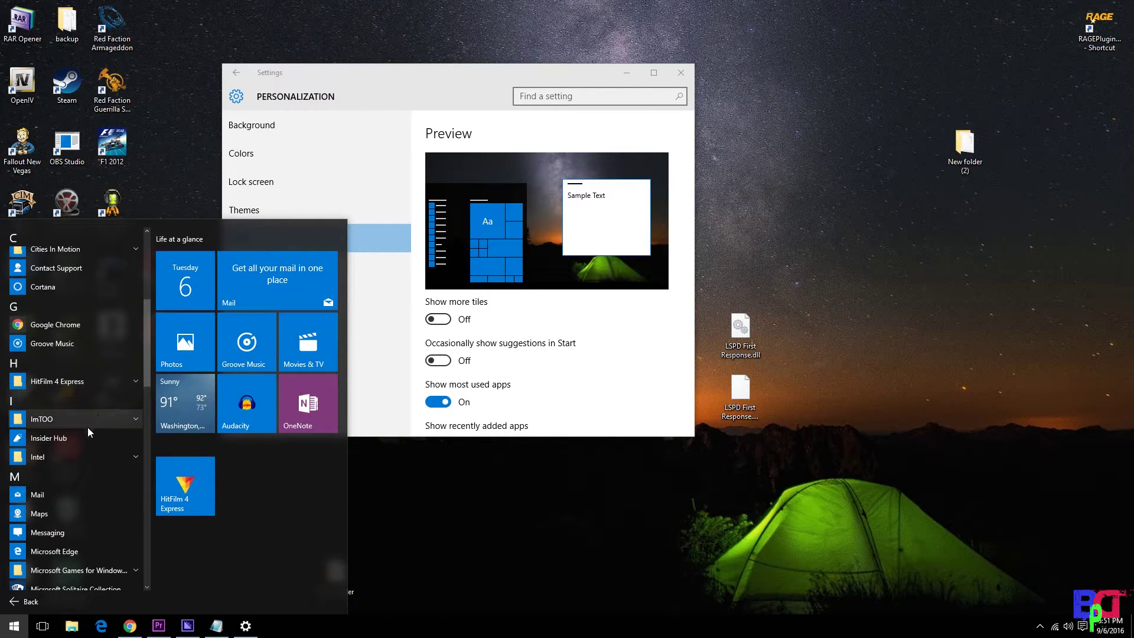
{"action": "scroll", "coordinate": [87, 434], "scroll_direction": "up", "scroll_amount": 1}
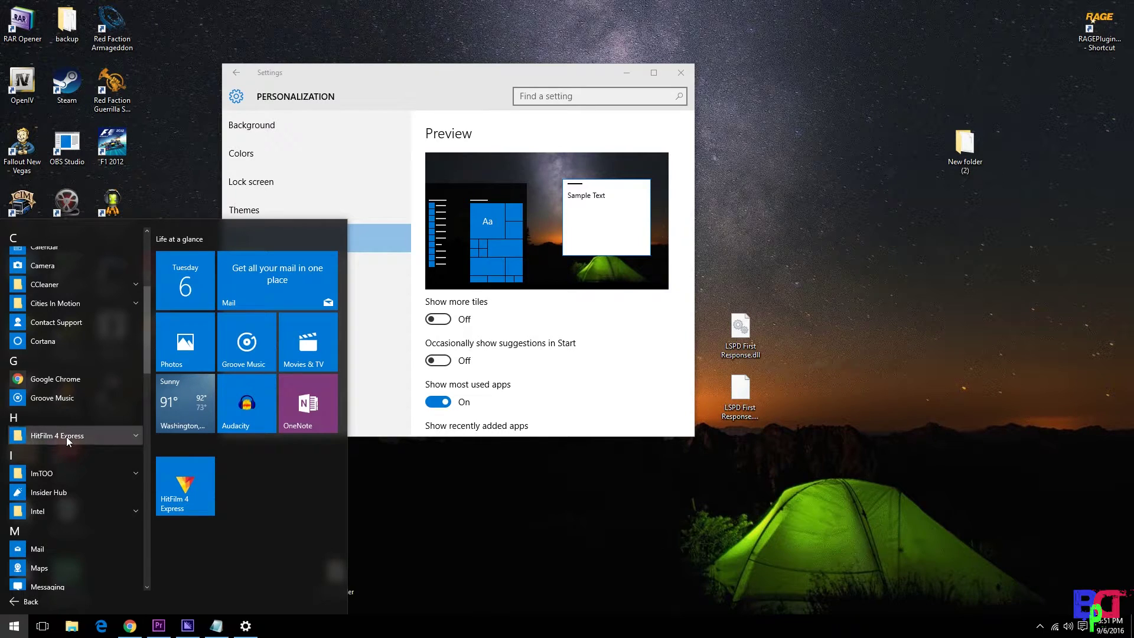
{"action": "left_click", "coordinate": [137, 435]}
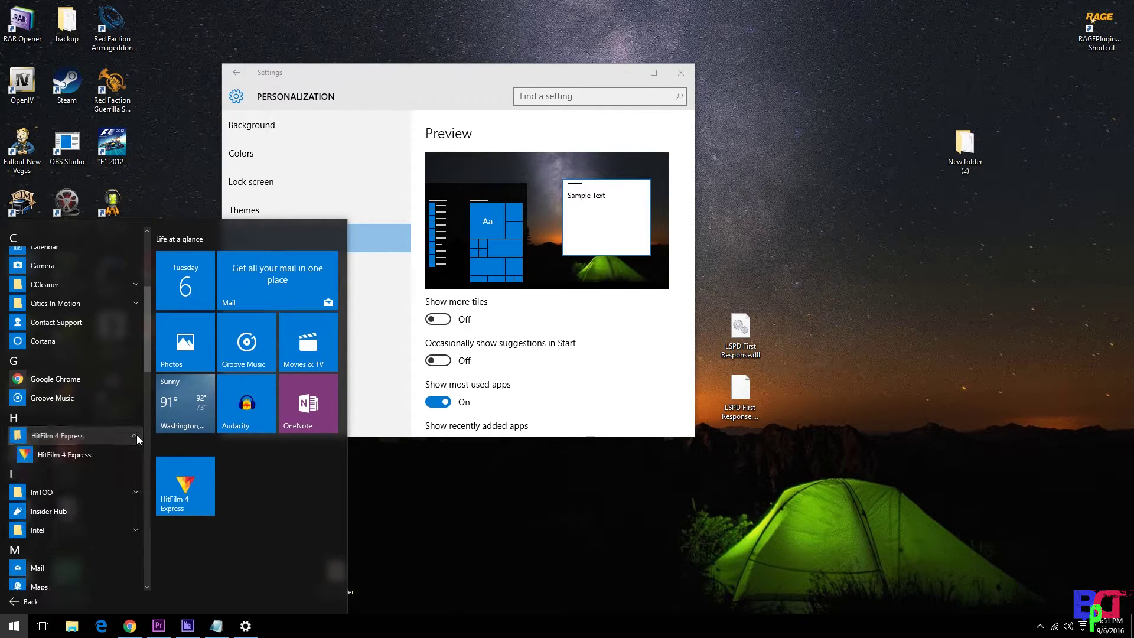
Move the HitFilm 4 Express tile into a new group beside Life at a glance, and widen the Start menu
{"action": "right_click", "coordinate": [74, 454]}
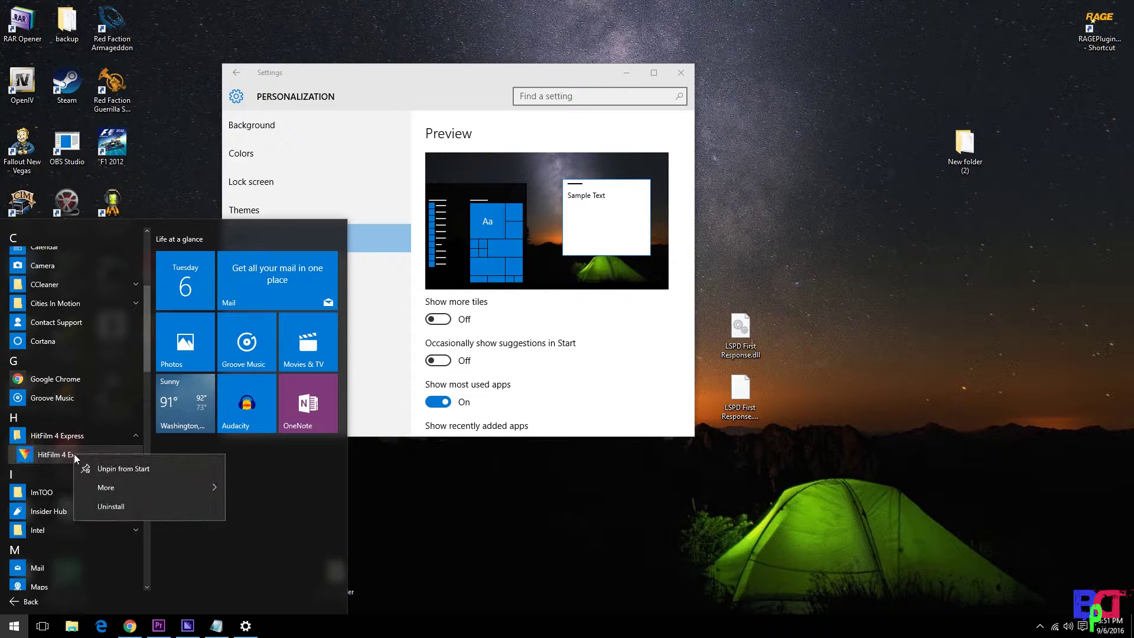
{"action": "left_click", "coordinate": [151, 468]}
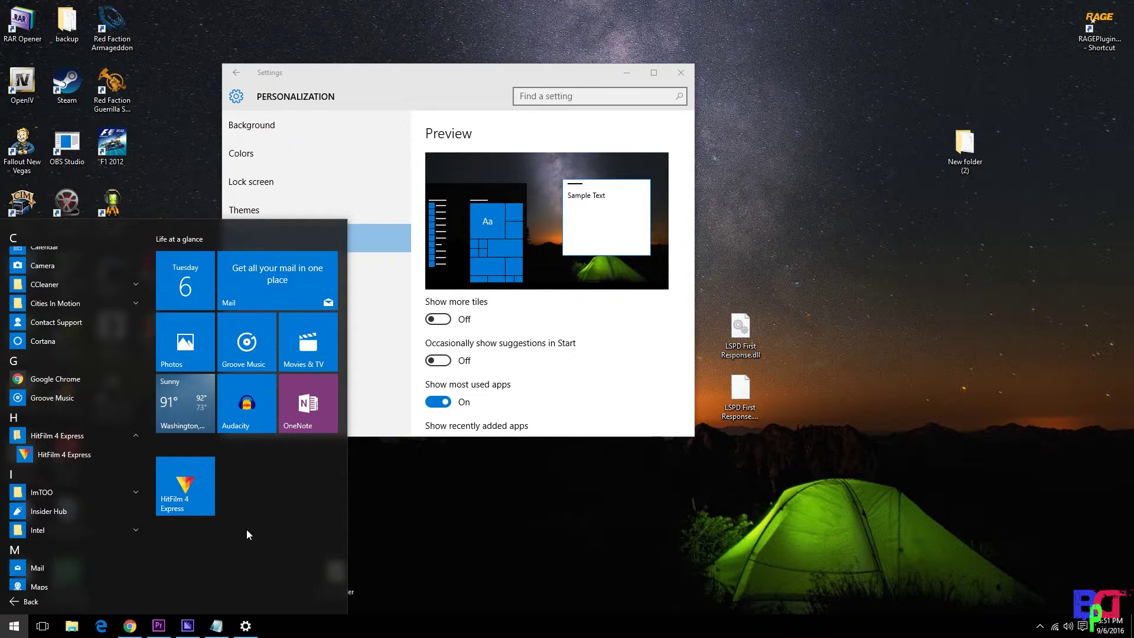
{"action": "left_click_drag", "start_coordinate": [185, 486], "coordinate": [422, 288]}
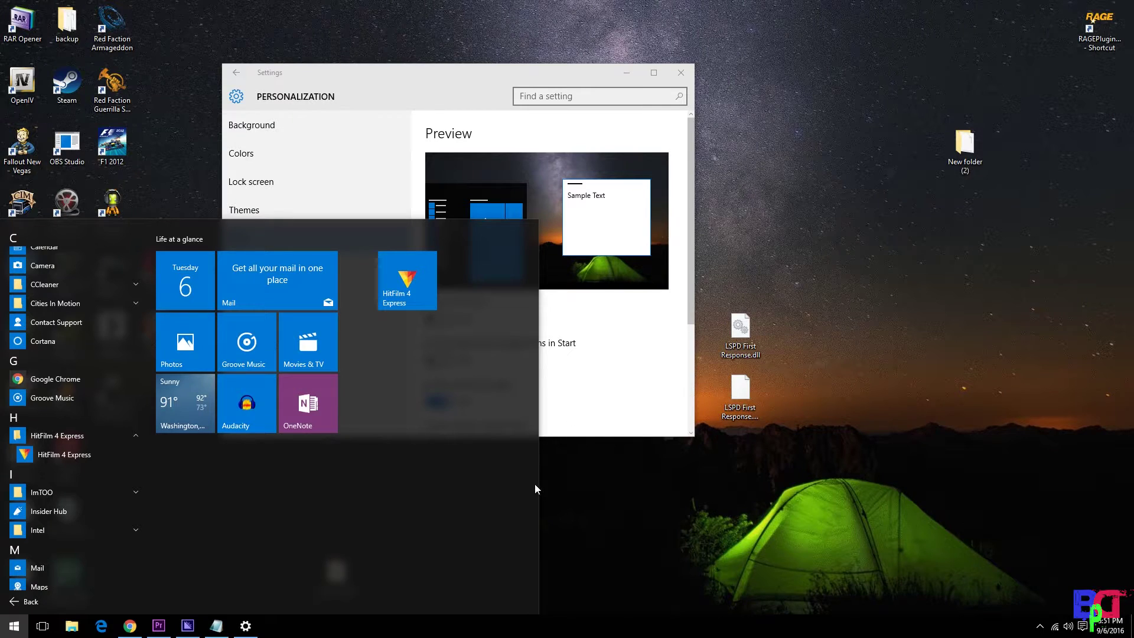
{"action": "left_click_drag", "start_coordinate": [537, 482], "coordinate": [676, 489]}
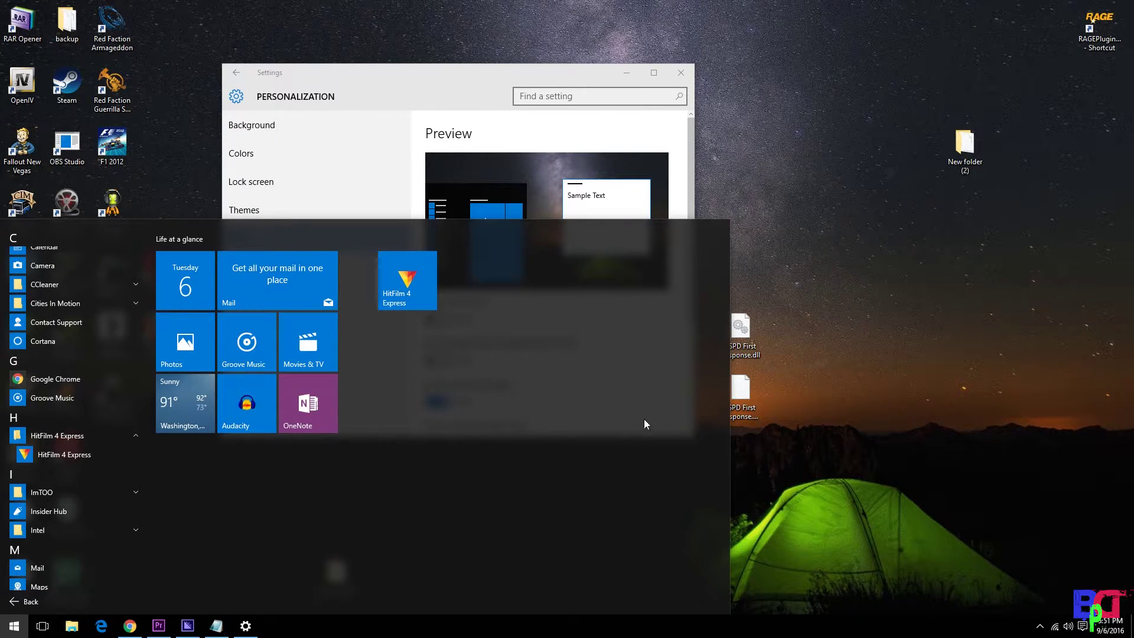
Check the available resize options for the HitFilm 4 Express tile in its new group
{"action": "right_click", "coordinate": [427, 280]}
{"action": "mouse_move", "coordinate": [477, 315]}
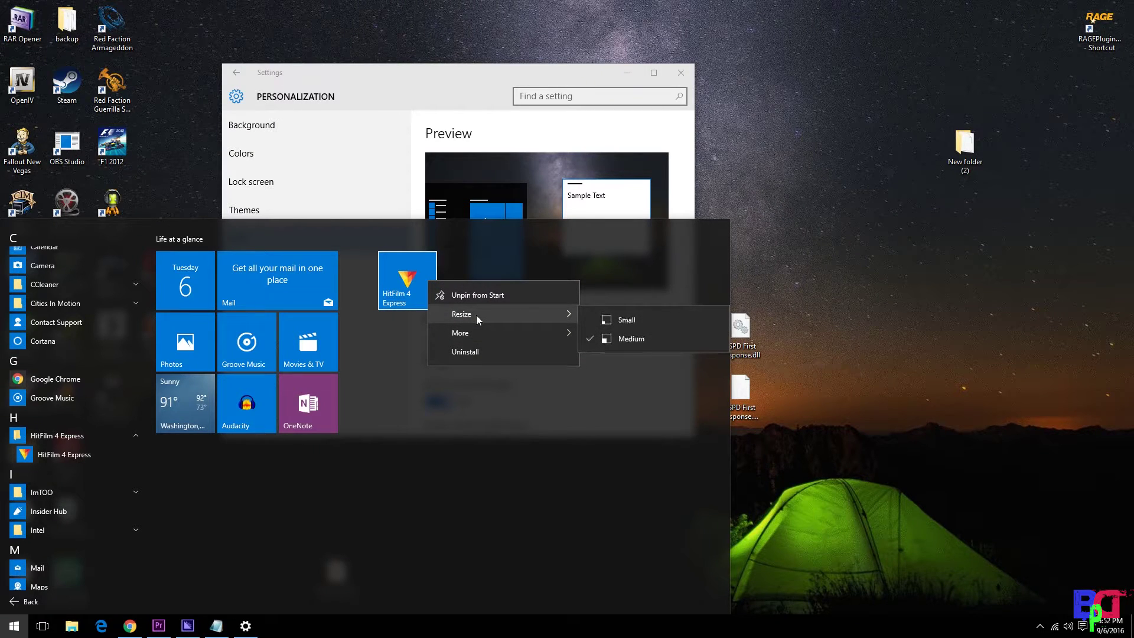
{"action": "left_click", "coordinate": [651, 274]}
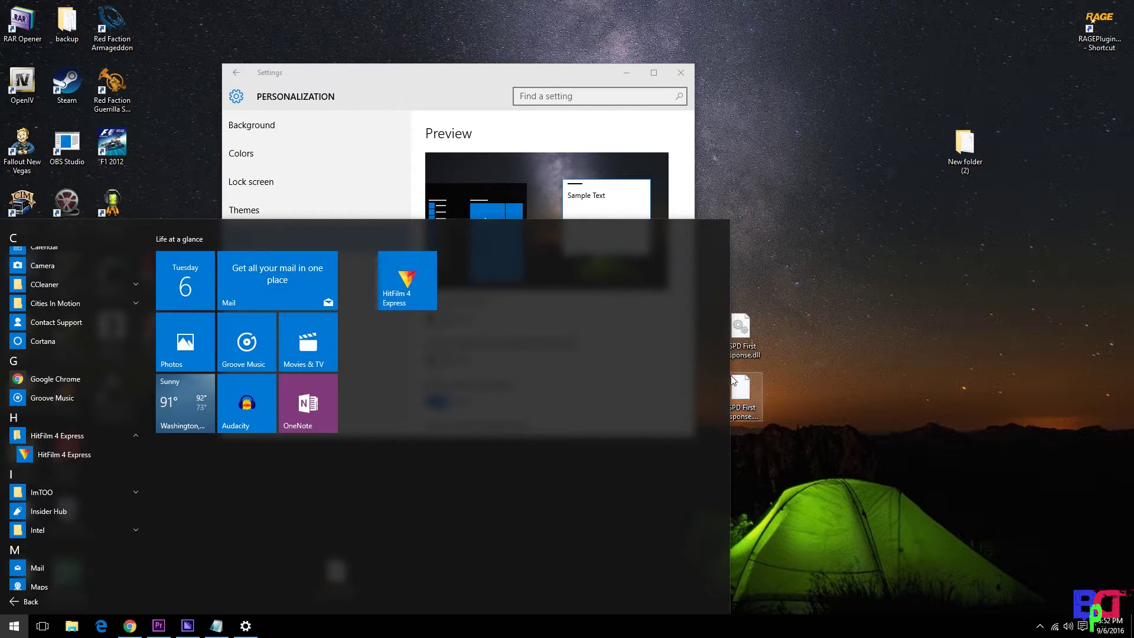
Widen the Start menu further, and turn on Show more tiles in the Start personalization settings
{"action": "left_click_drag", "start_coordinate": [731, 376], "coordinate": [931, 385]}
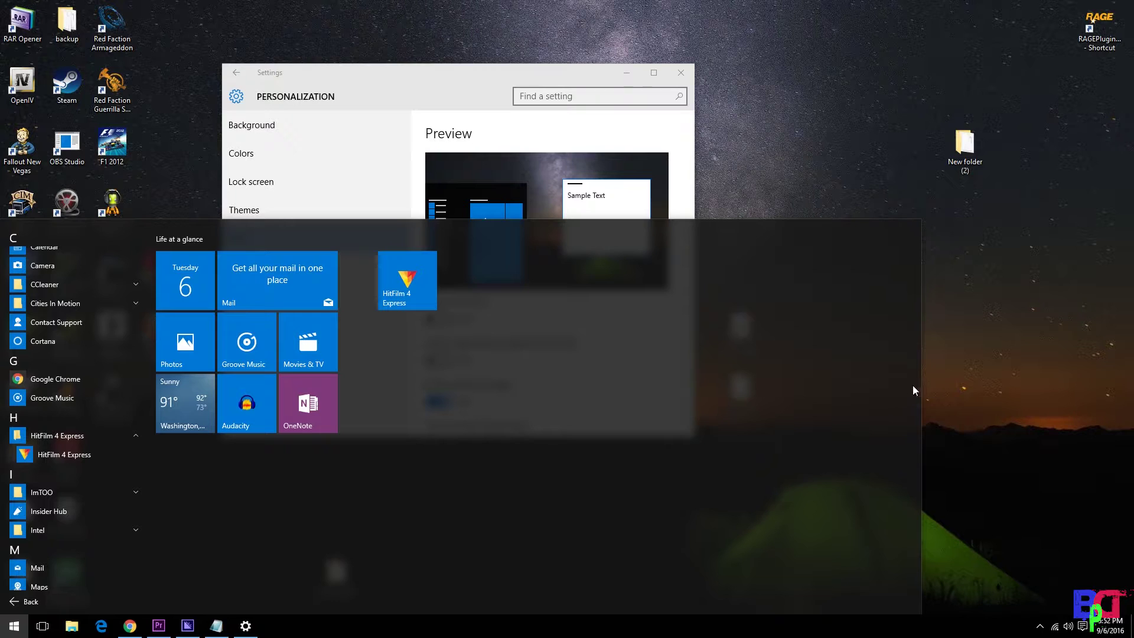
{"action": "left_click", "coordinate": [745, 198]}
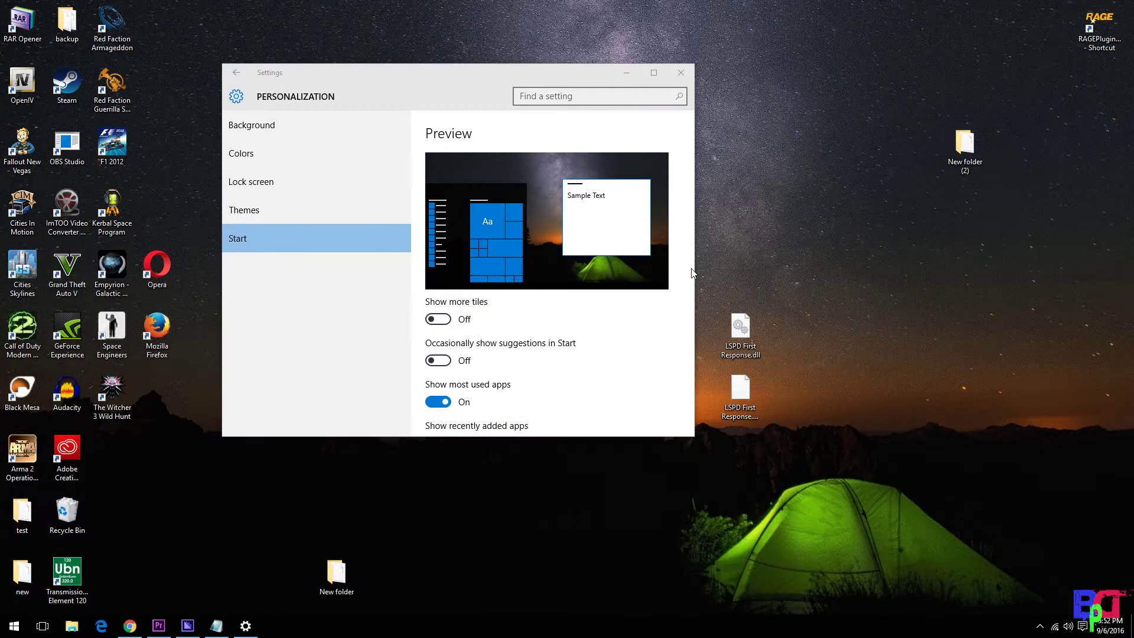
{"action": "left_click", "coordinate": [440, 319]}
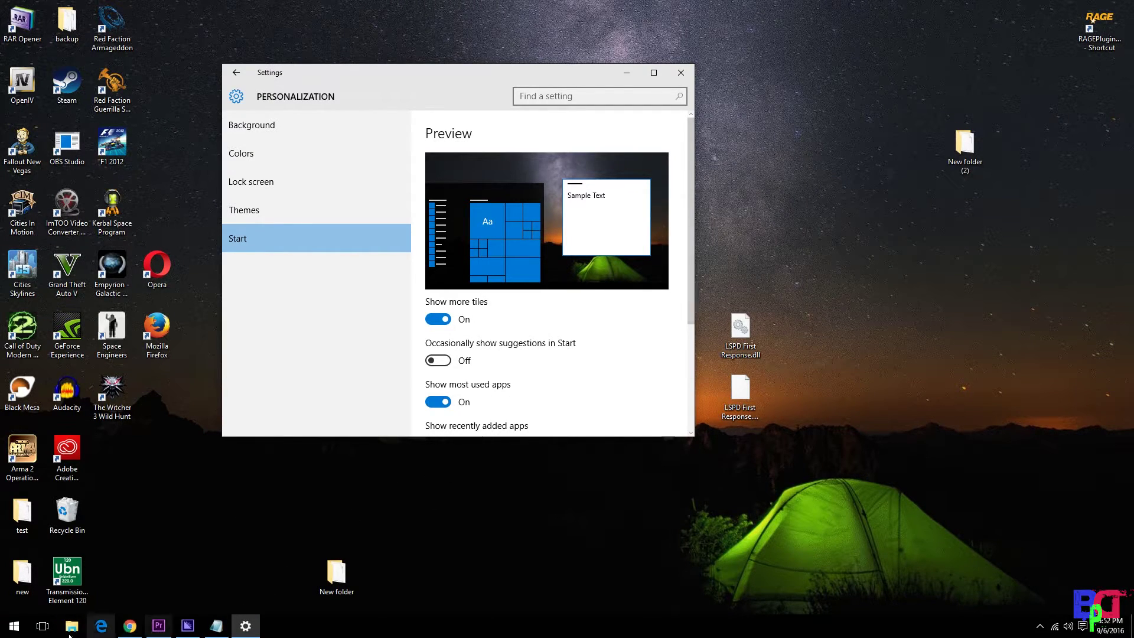
Reopen Start with Show more tiles enabled, check the HitFilm 4 Express tile's resize options, and close the menu
{"action": "left_click", "coordinate": [14, 626]}
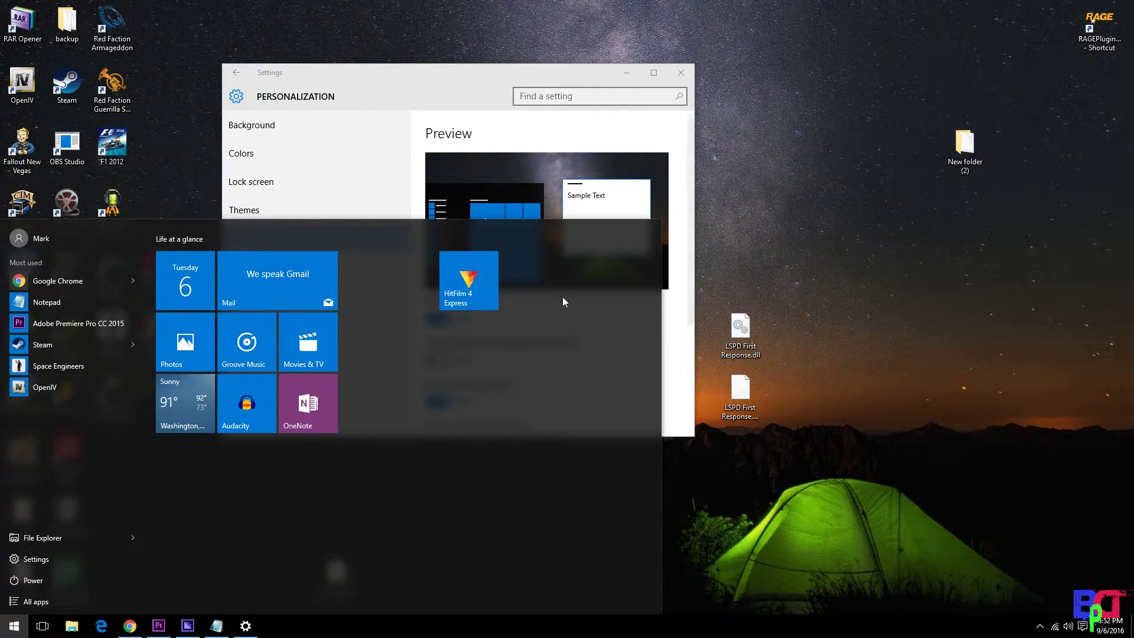
{"action": "right_click", "coordinate": [483, 304]}
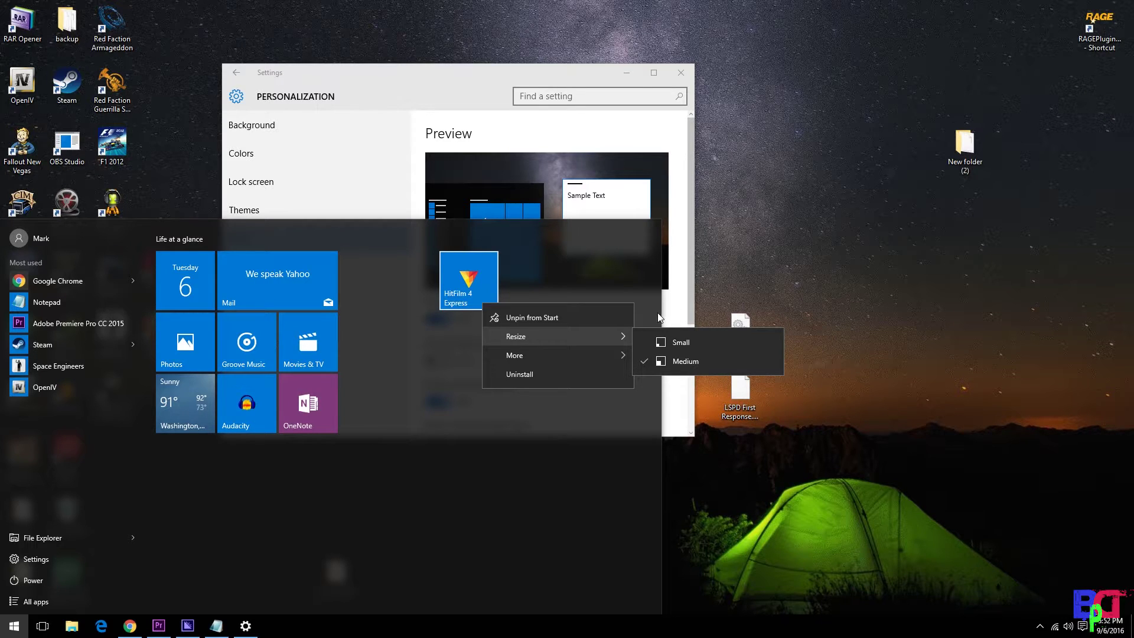
{"action": "left_click", "coordinate": [745, 292]}
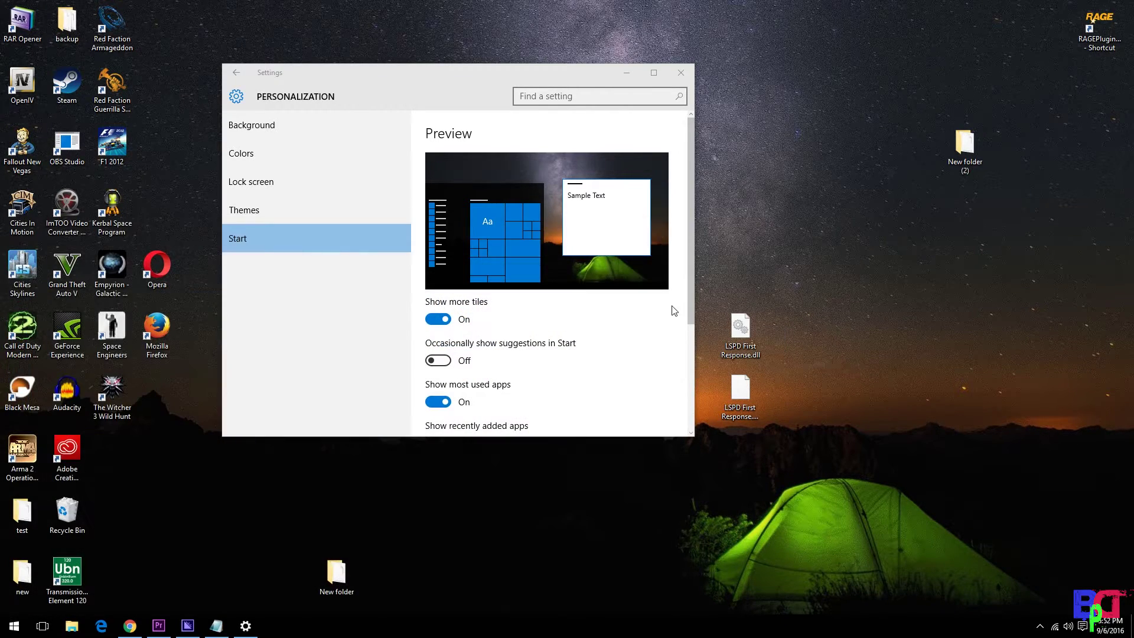
Check the available resize options for the OneNote tile in Start, and dismiss them
{"action": "key", "text": "super"}
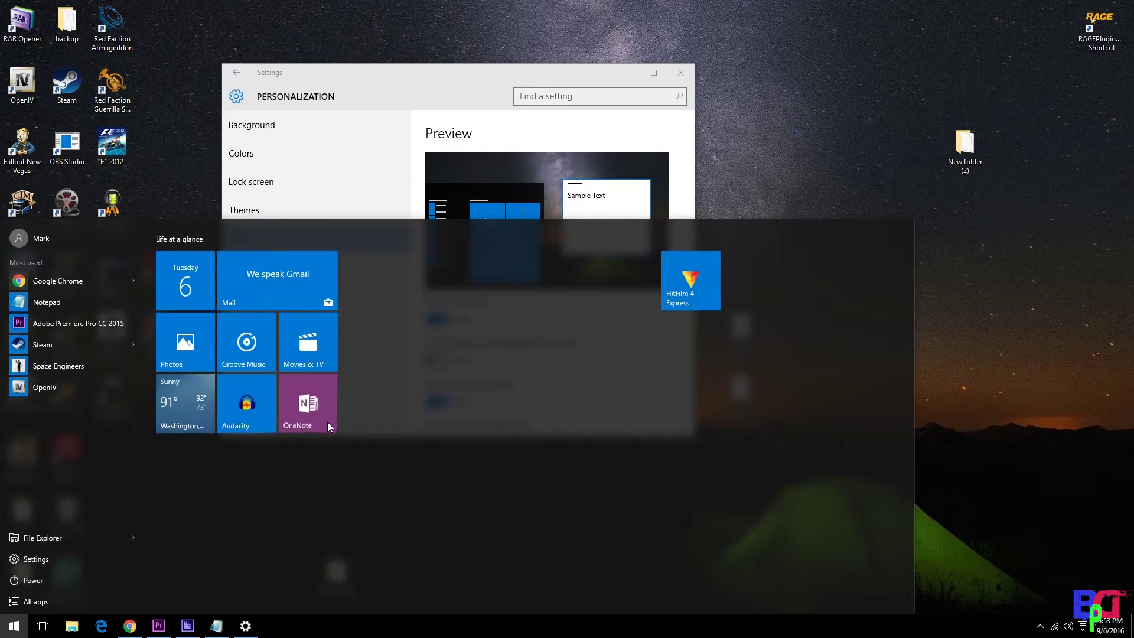
{"action": "right_click", "coordinate": [329, 424]}
{"action": "mouse_move", "coordinate": [371, 477]}
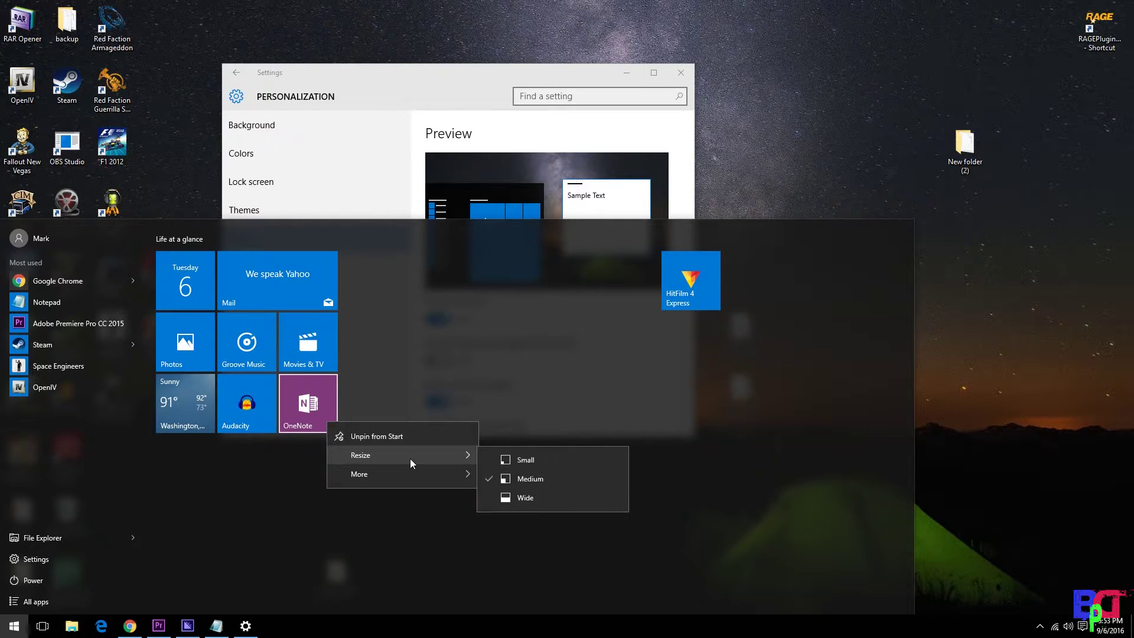
{"action": "left_click", "coordinate": [697, 325]}
Open Programs and Features through the HitFilm 4 Express tile's uninstall option, and close the window without removing anything
{"action": "right_click", "coordinate": [710, 307]}
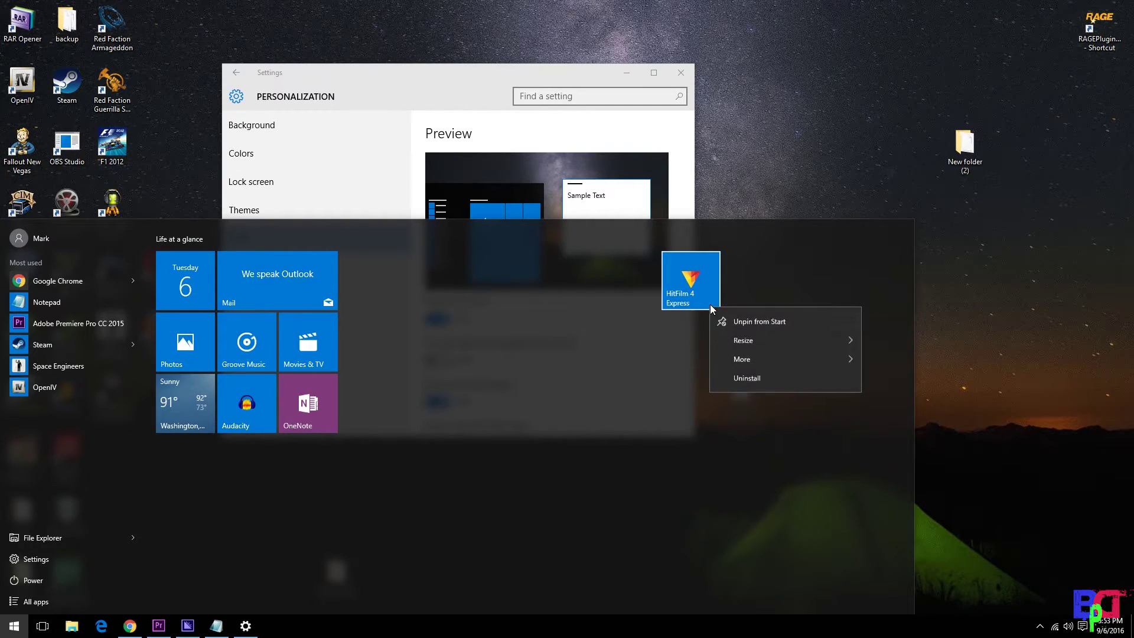
{"action": "left_click", "coordinate": [757, 381]}
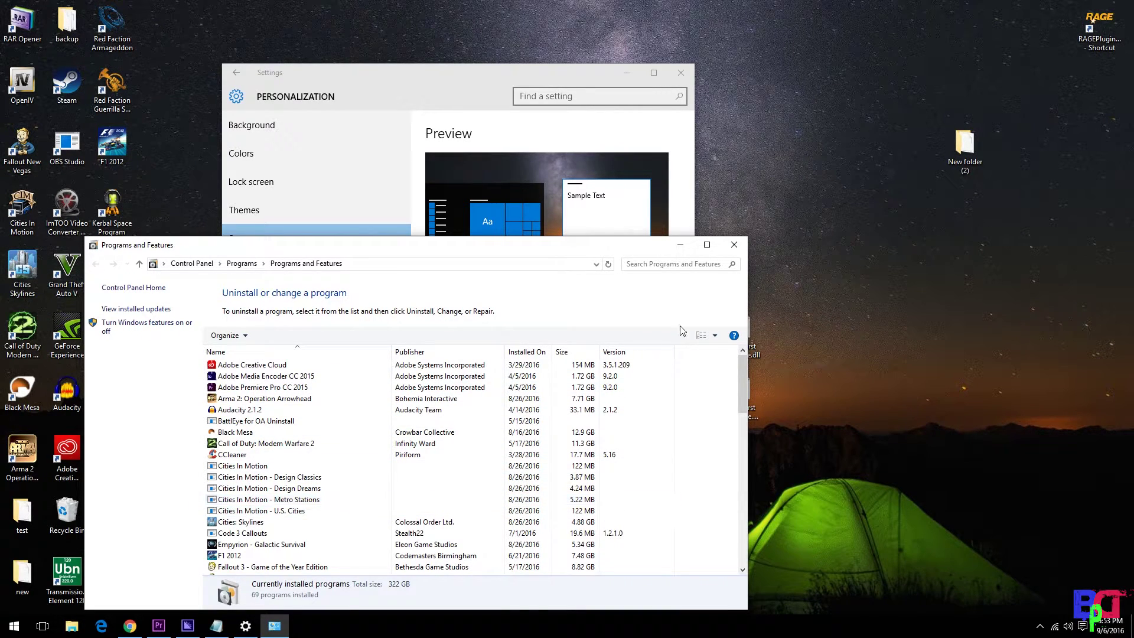
{"action": "left_click", "coordinate": [734, 245]}
Turn off Show more tiles in the Start personalization settings, and reopen the Start menu
{"action": "left_click", "coordinate": [438, 319]}
{"action": "left_click", "coordinate": [14, 626]}
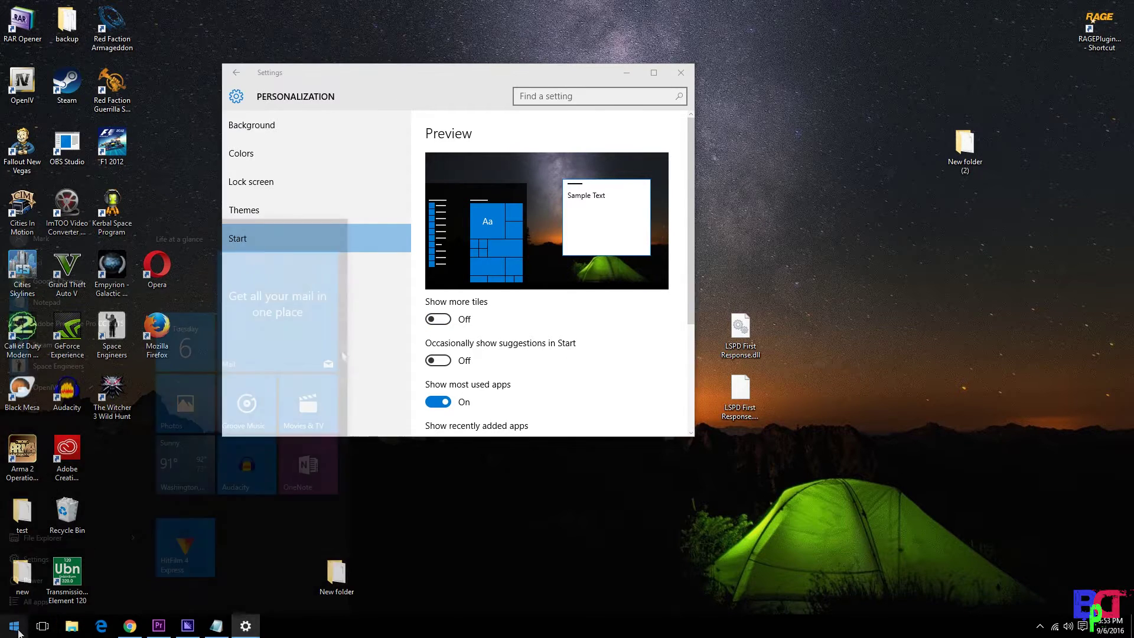
Turn the Mail tile's live tile off and back on in Start
{"action": "right_click", "coordinate": [324, 333]}
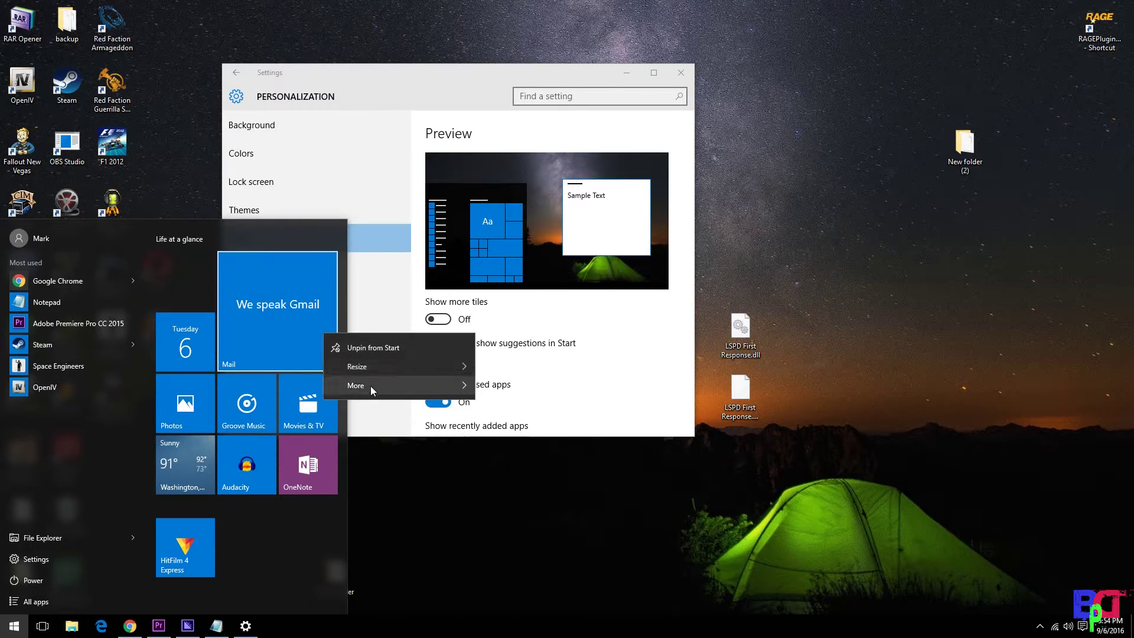
{"action": "mouse_move", "coordinate": [371, 387]}
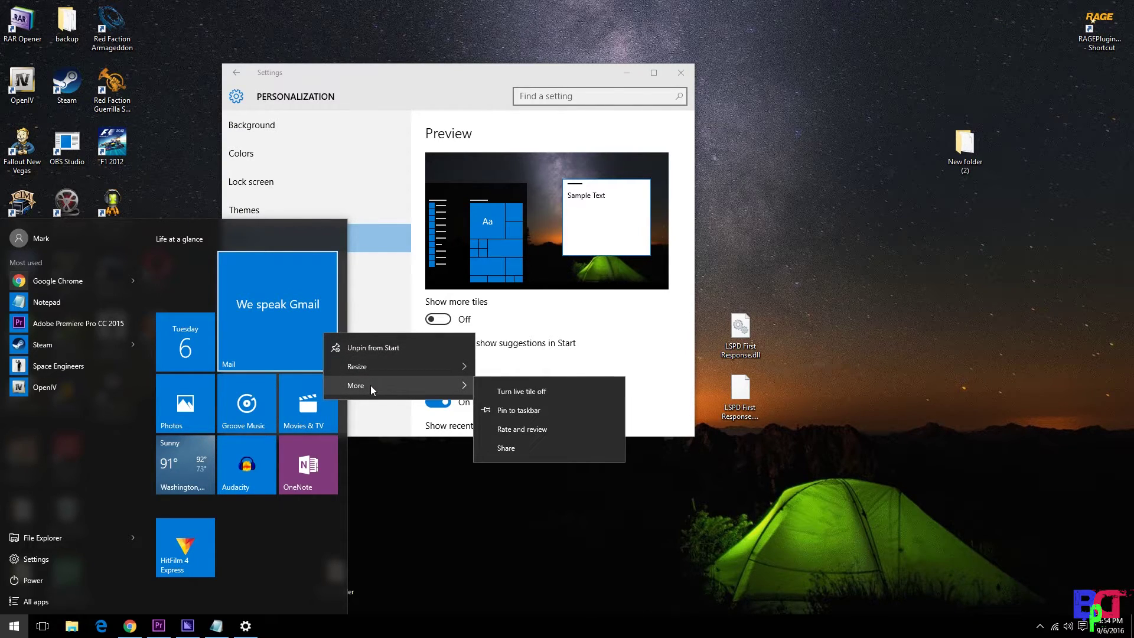
{"action": "left_click", "coordinate": [545, 392]}
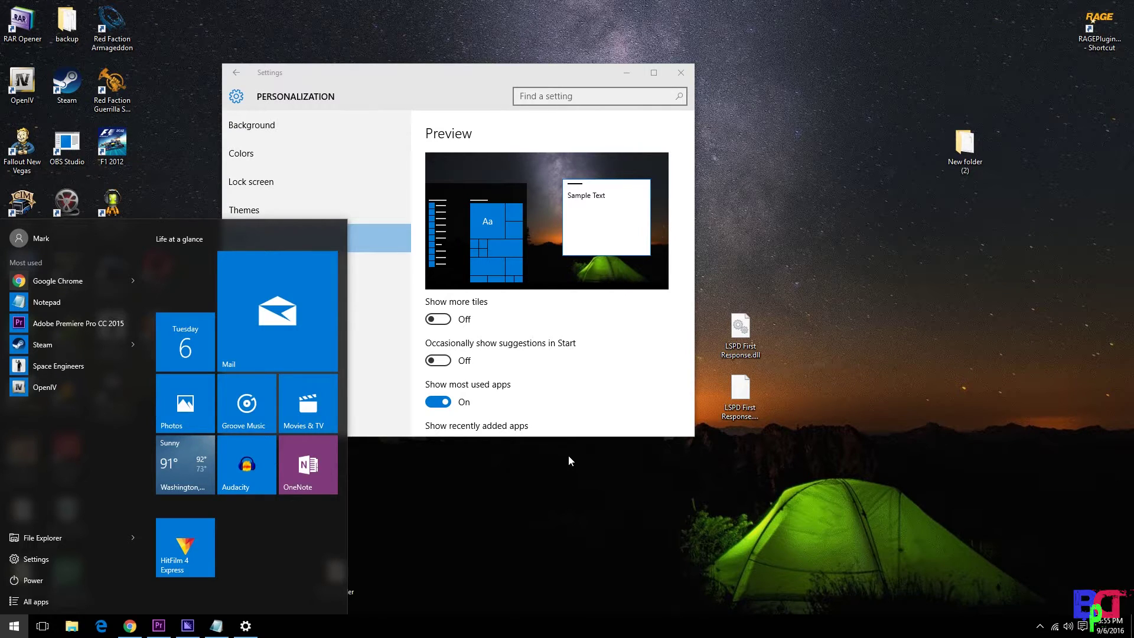
{"action": "right_click", "coordinate": [286, 361]}
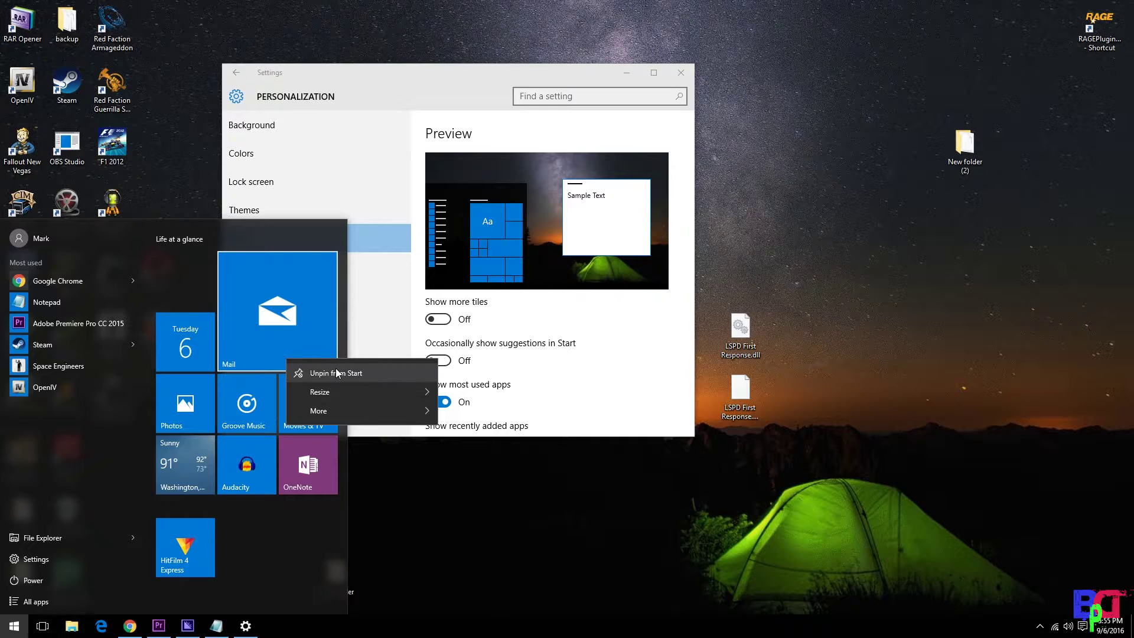
{"action": "mouse_move", "coordinate": [324, 408]}
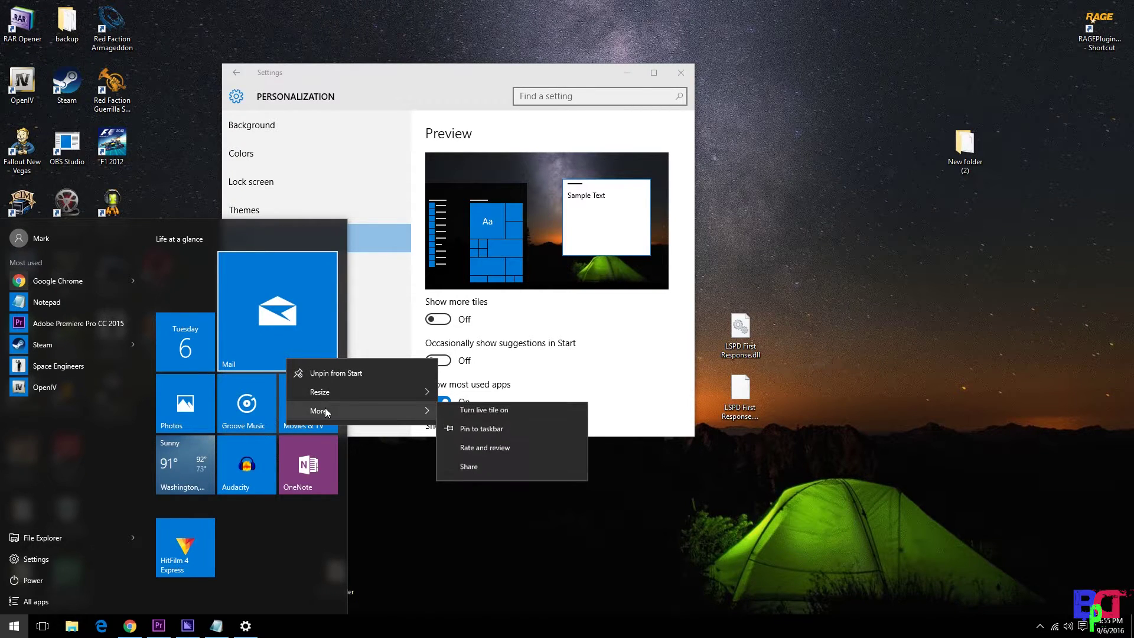
{"action": "left_click", "coordinate": [491, 417]}
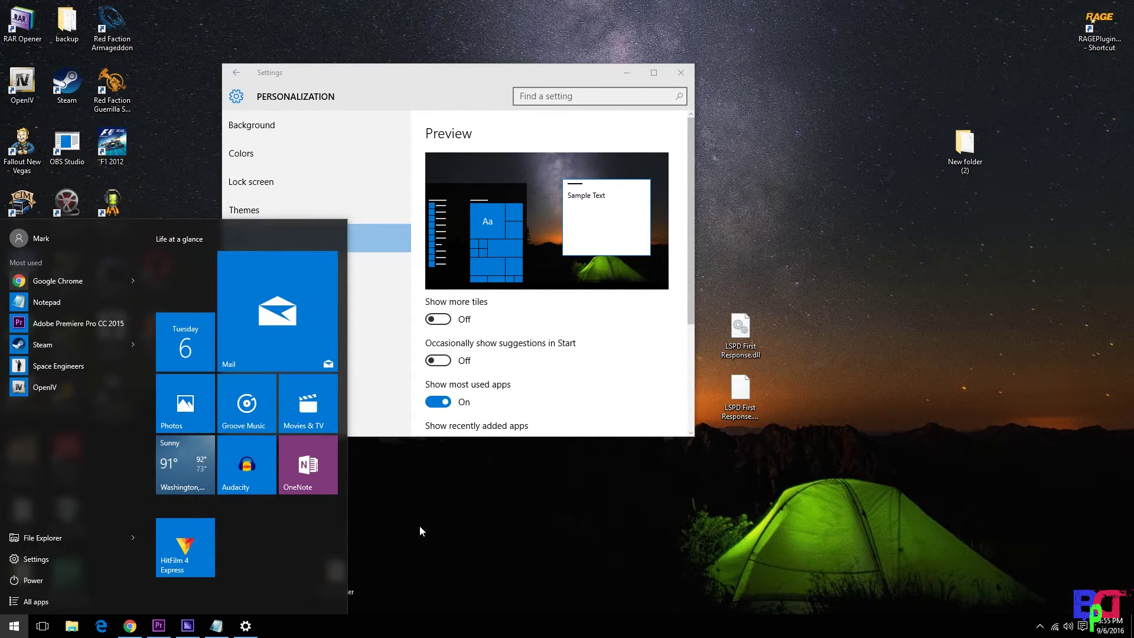
Turn off the live tile for both the OneNote and Movies & TV tiles in Start
{"action": "right_click", "coordinate": [327, 468]}
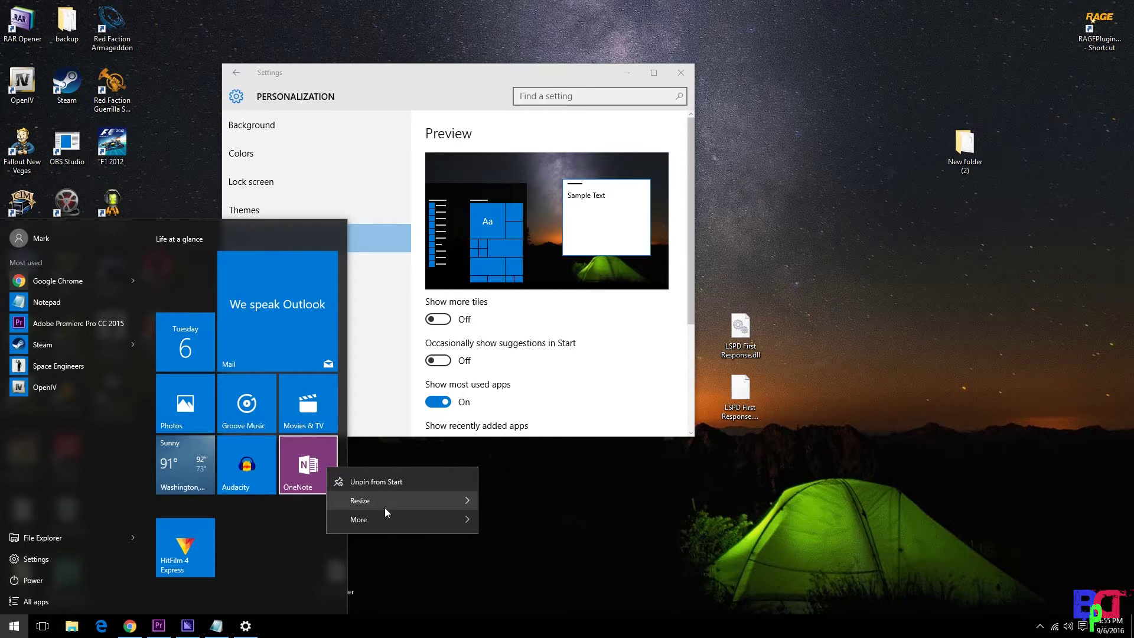
{"action": "mouse_move", "coordinate": [387, 524]}
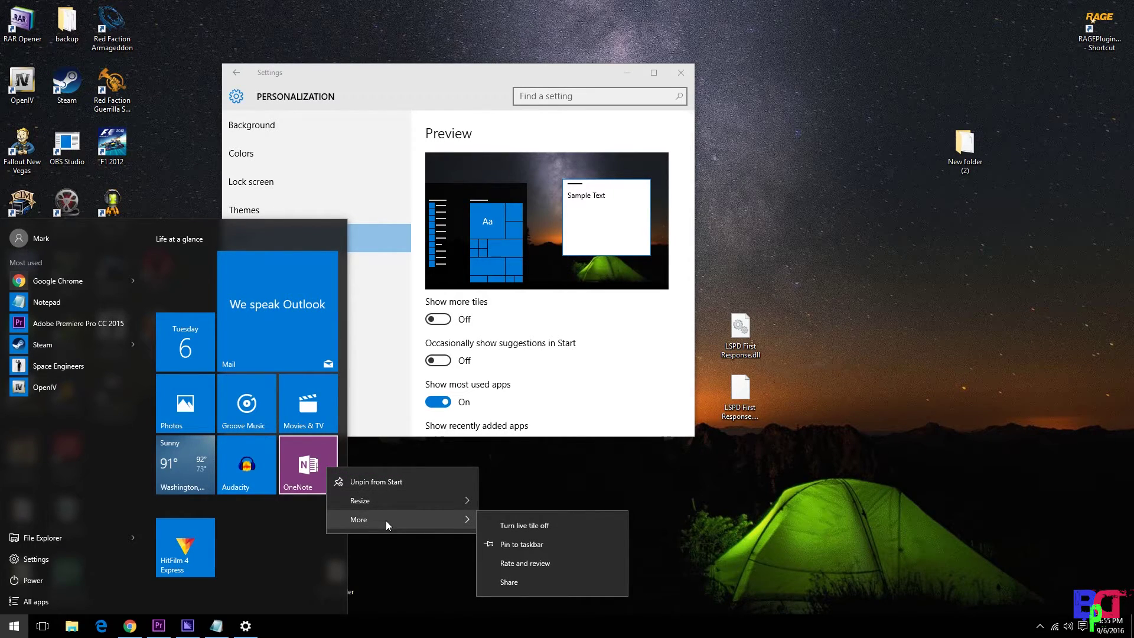
{"action": "left_click", "coordinate": [527, 526]}
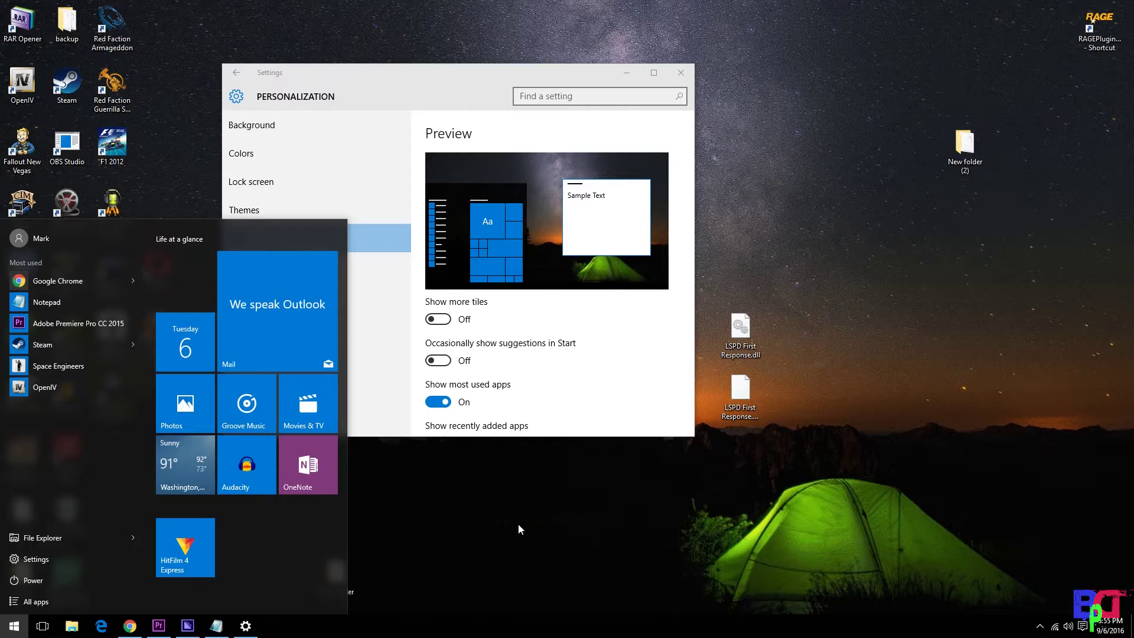
{"action": "right_click", "coordinate": [328, 412]}
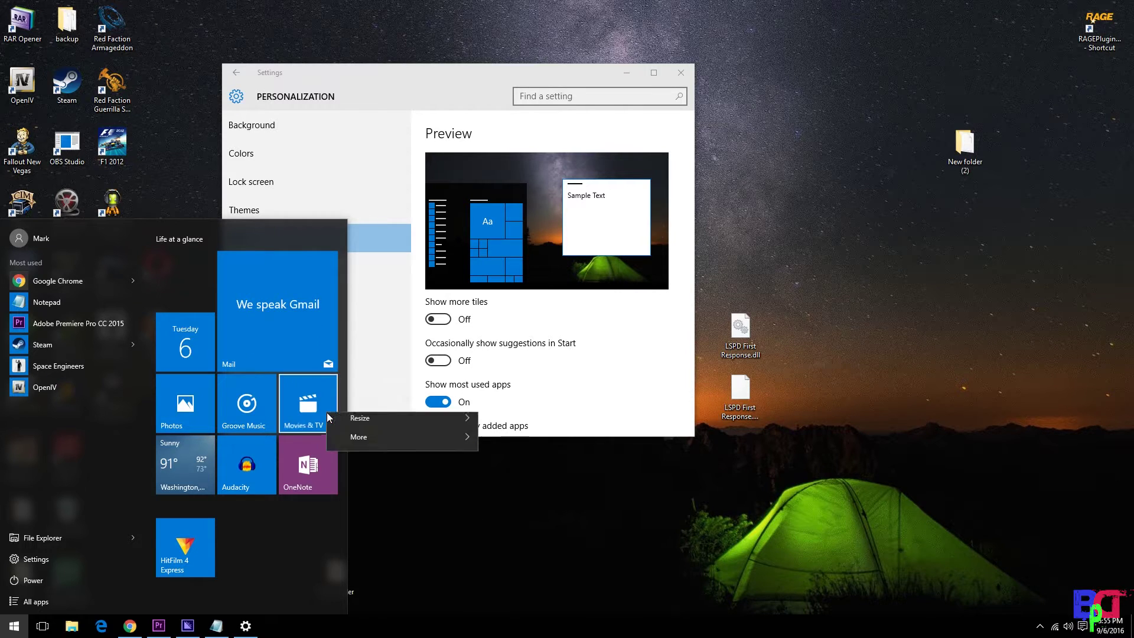
{"action": "mouse_move", "coordinate": [388, 470]}
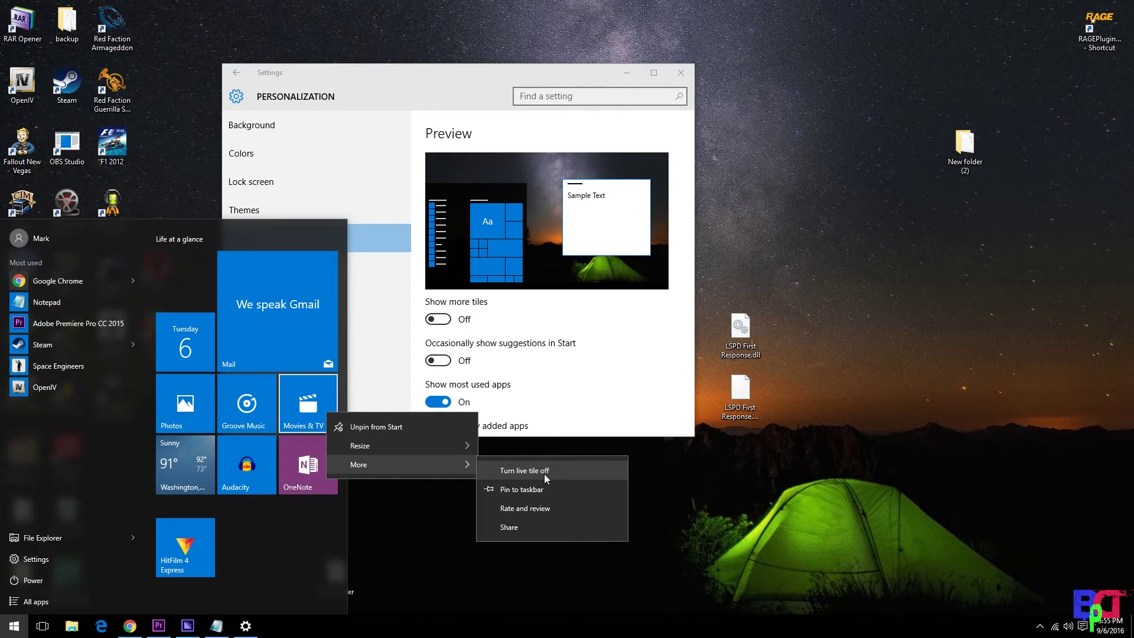
{"action": "left_click", "coordinate": [544, 471]}
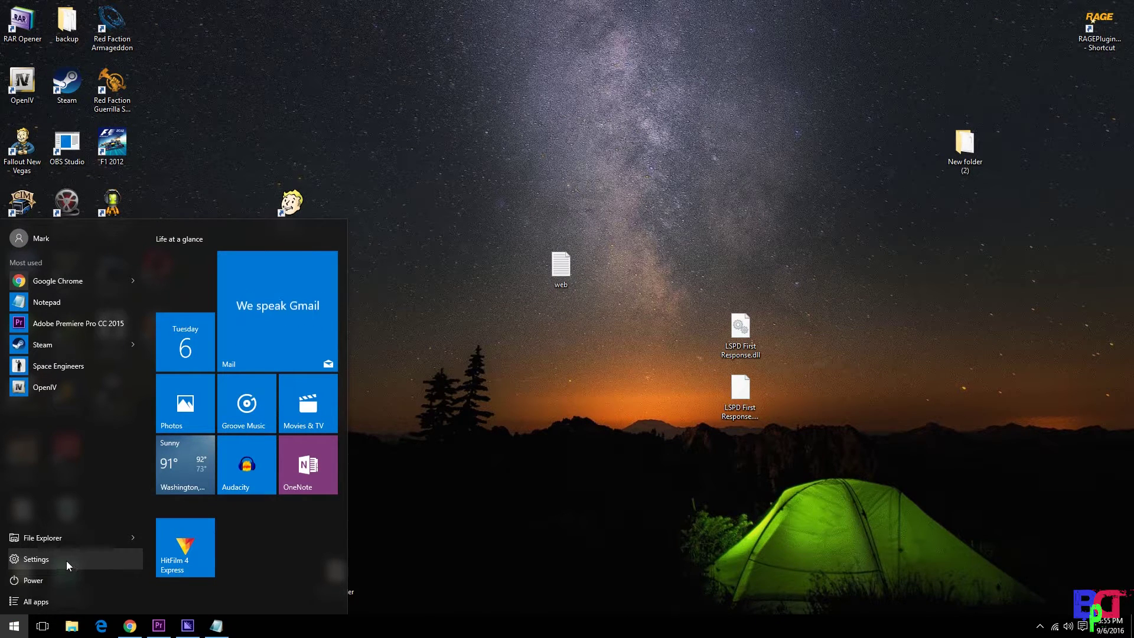
Open the Colors page of the Personalization settings from the Start menu
{"action": "left_click", "coordinate": [65, 561]}
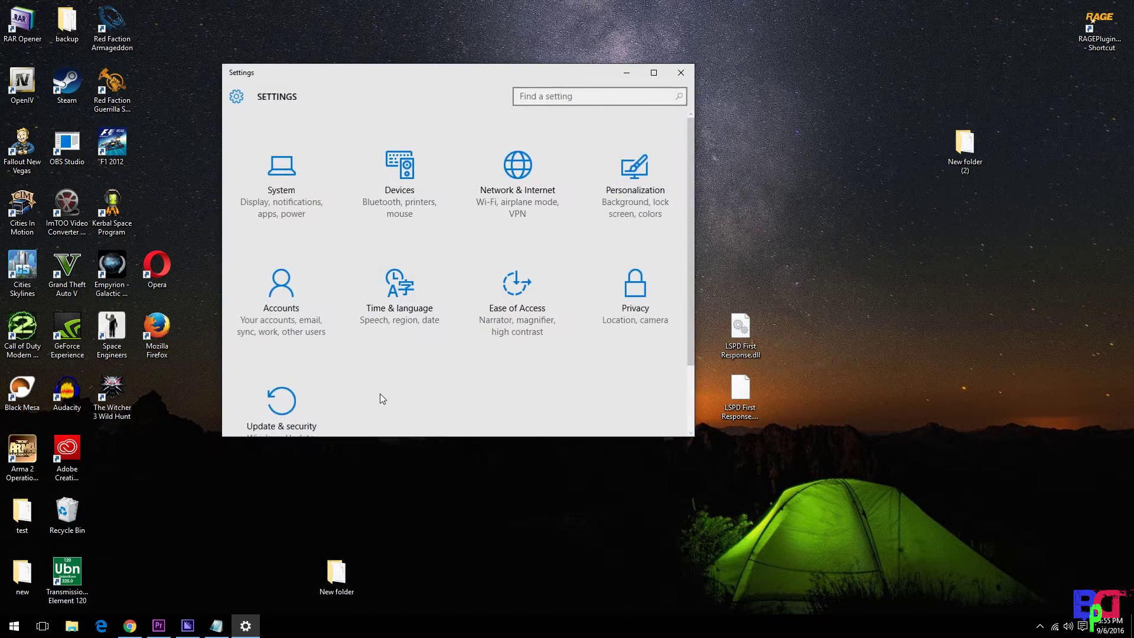
{"action": "left_click", "coordinate": [630, 174]}
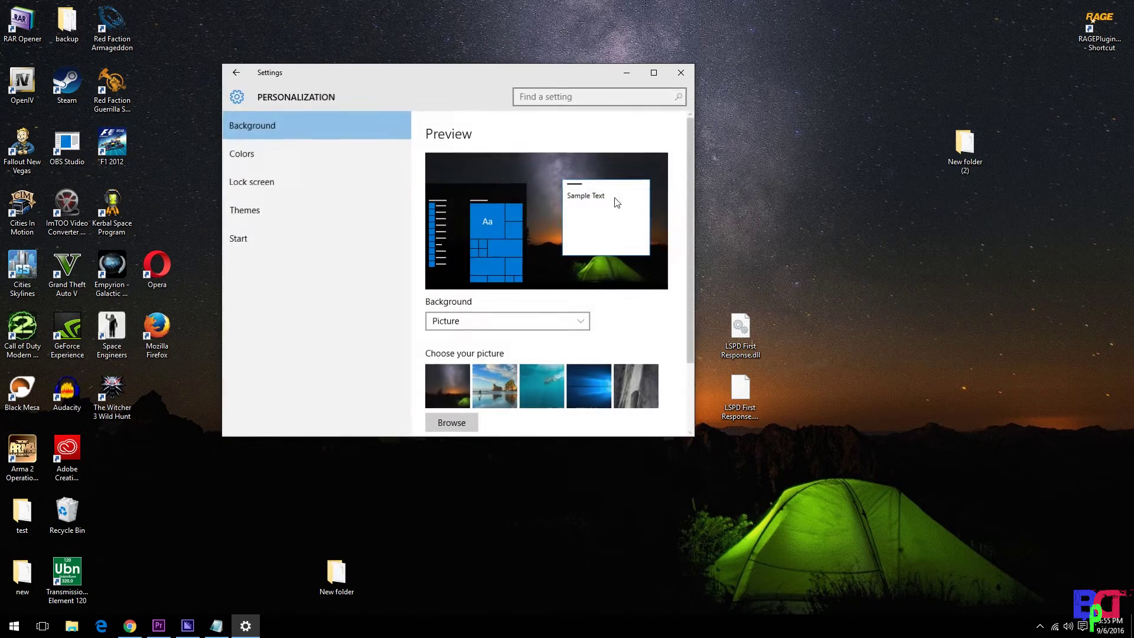
{"action": "left_click", "coordinate": [257, 154]}
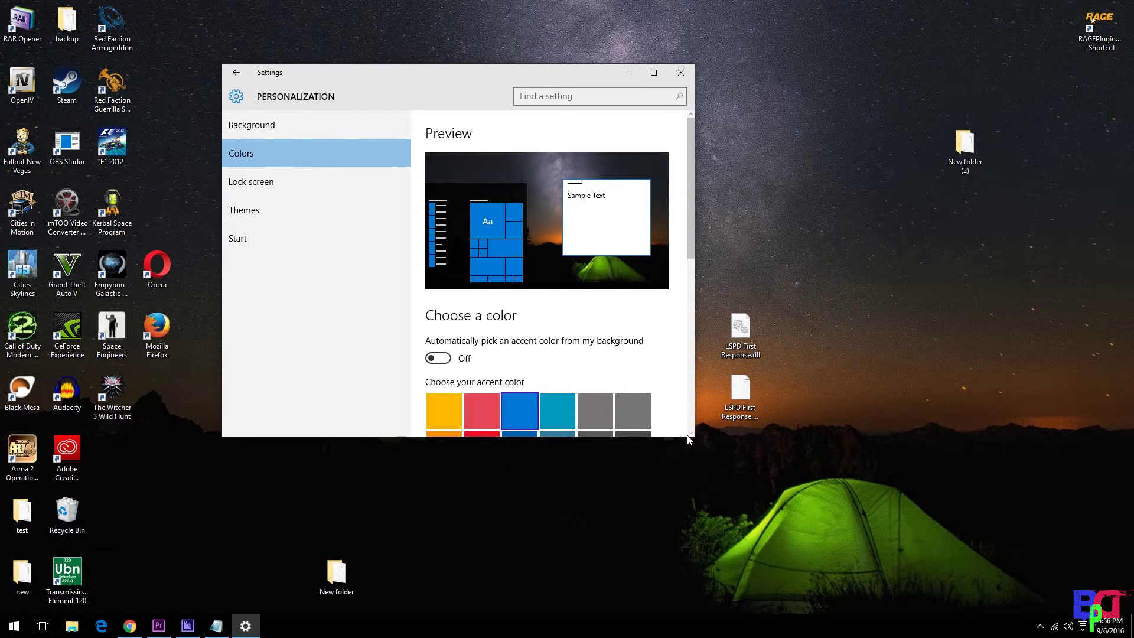
Make the Settings window taller and reposition it, and turn on automatically picking an accent color from the background
{"action": "left_click_drag", "start_coordinate": [685, 439], "coordinate": [686, 552]}
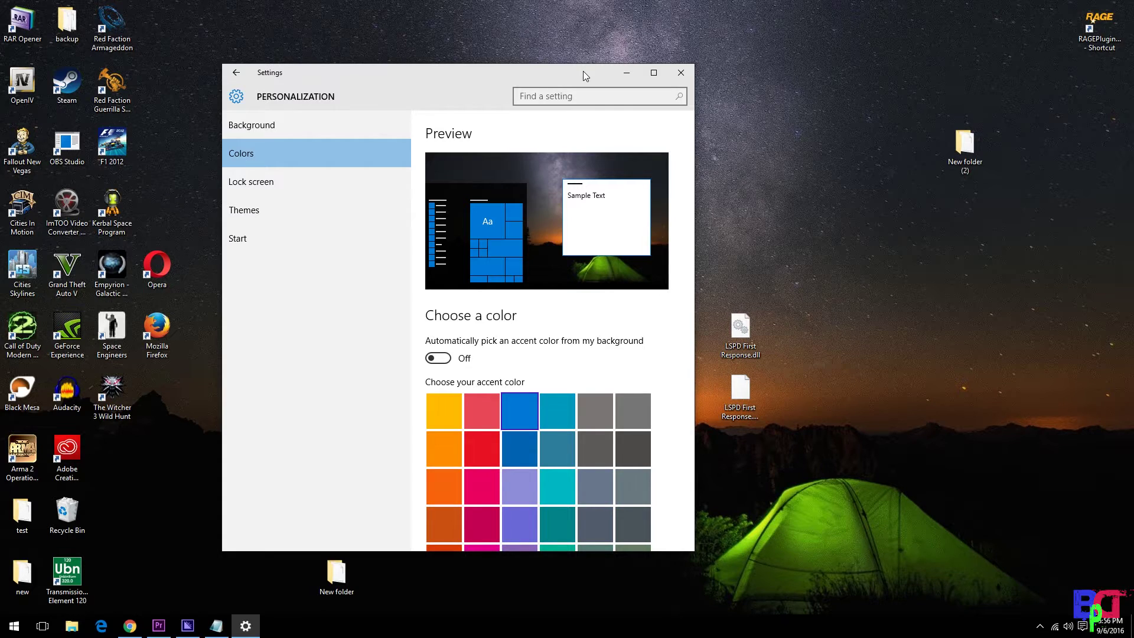
{"action": "left_click_drag", "start_coordinate": [576, 73], "coordinate": [710, 9]}
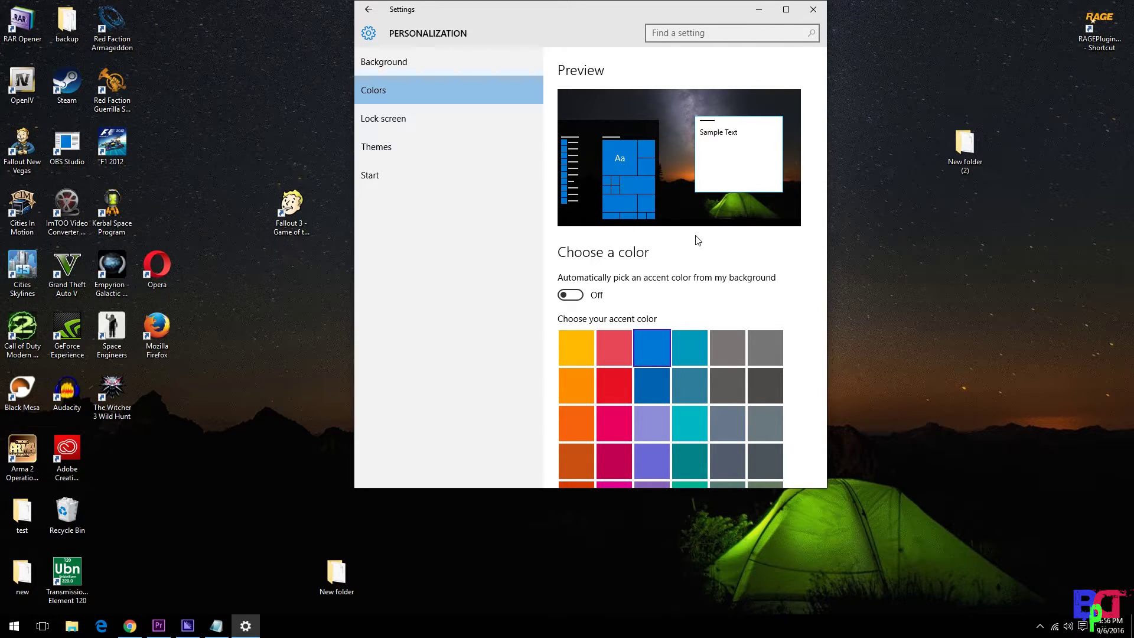
{"action": "left_click", "coordinate": [574, 295]}
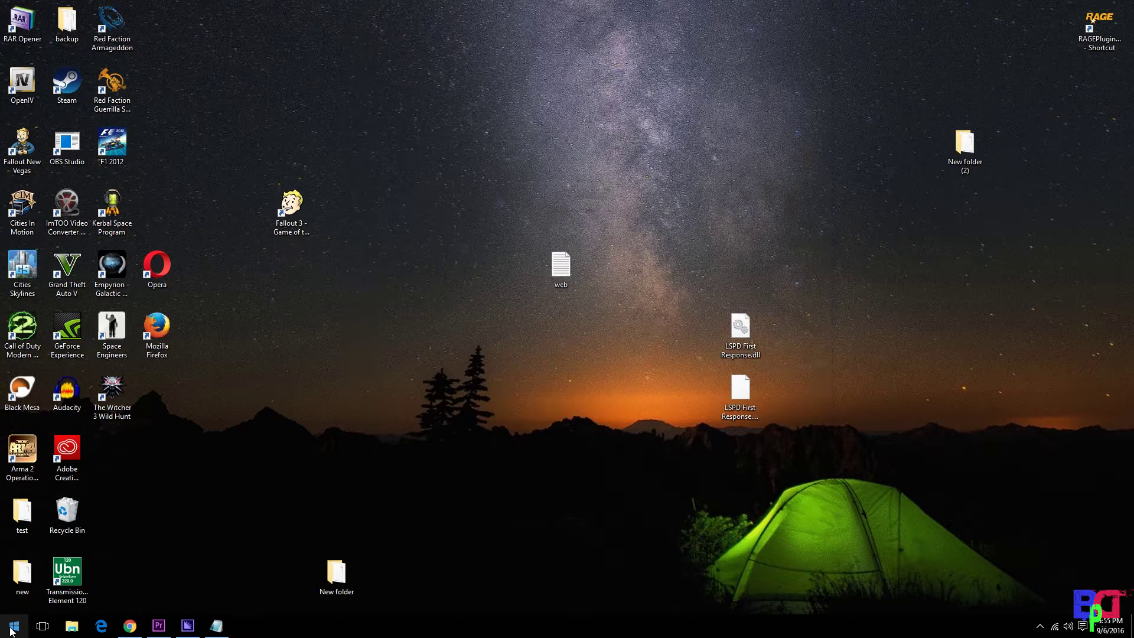
Open the Settings app from Start and go to the Colors page under Personalization
{"action": "left_click", "coordinate": [15, 625]}
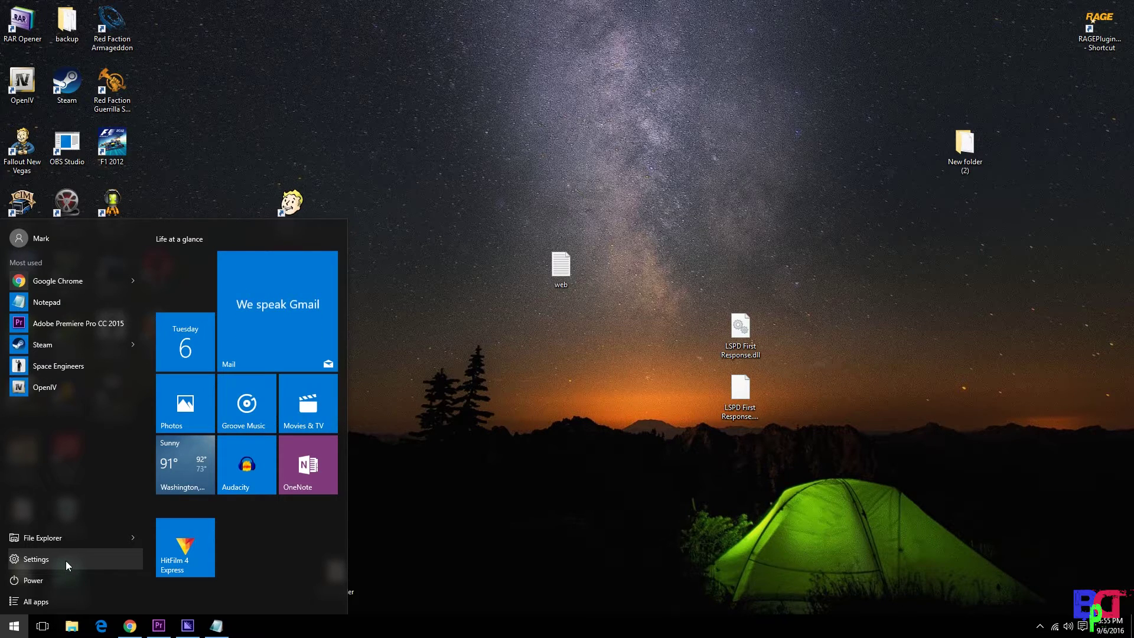
{"action": "left_click", "coordinate": [65, 561]}
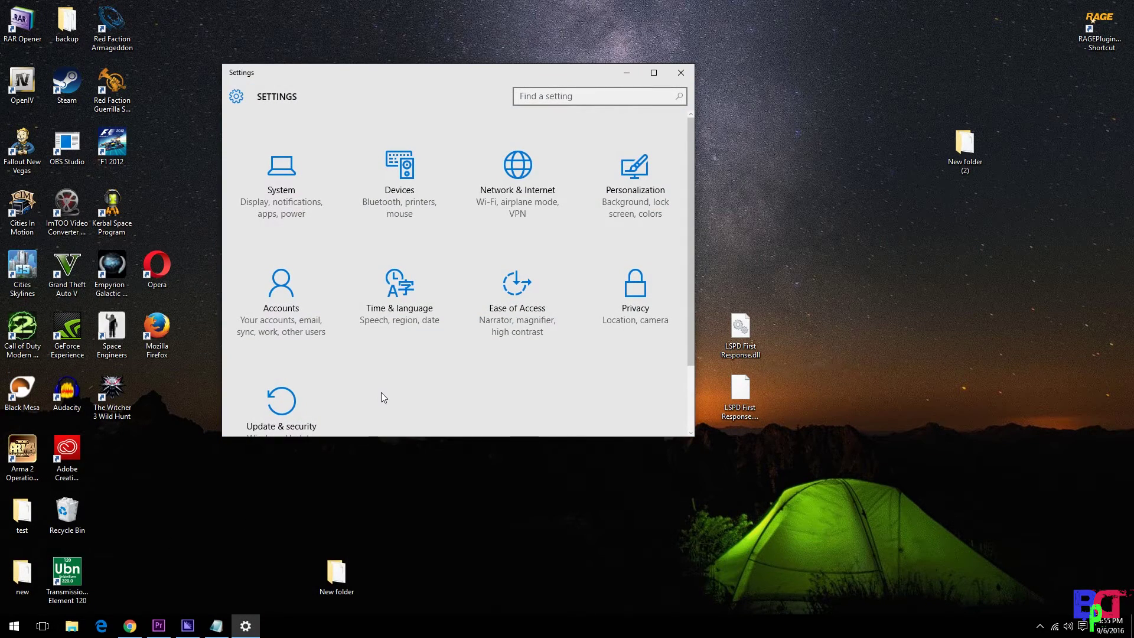
{"action": "left_click", "coordinate": [630, 175]}
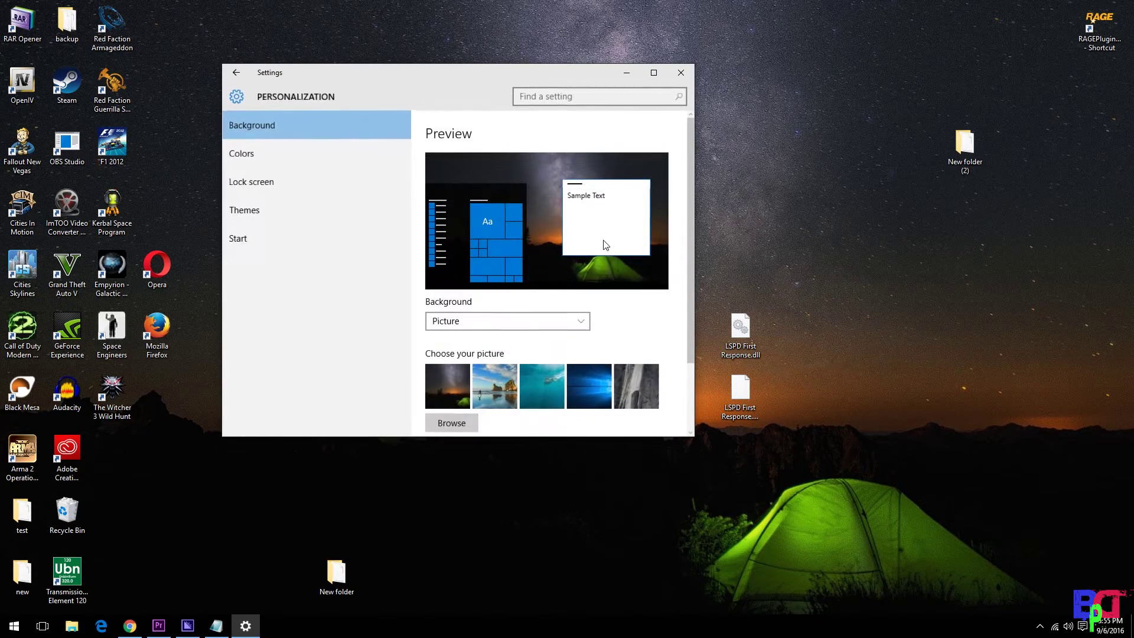
{"action": "left_click", "coordinate": [257, 153]}
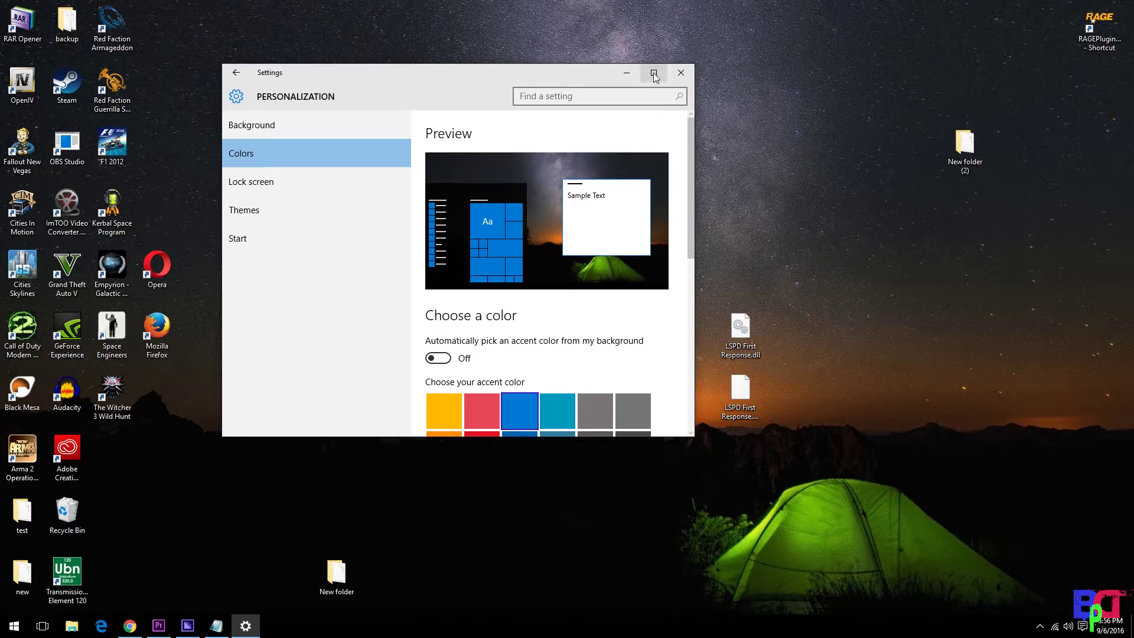
Extend the Settings window downward, move it to the screen's upper edge, and enable automatic accent color picking from the background
{"action": "left_click_drag", "start_coordinate": [691, 438], "coordinate": [697, 555]}
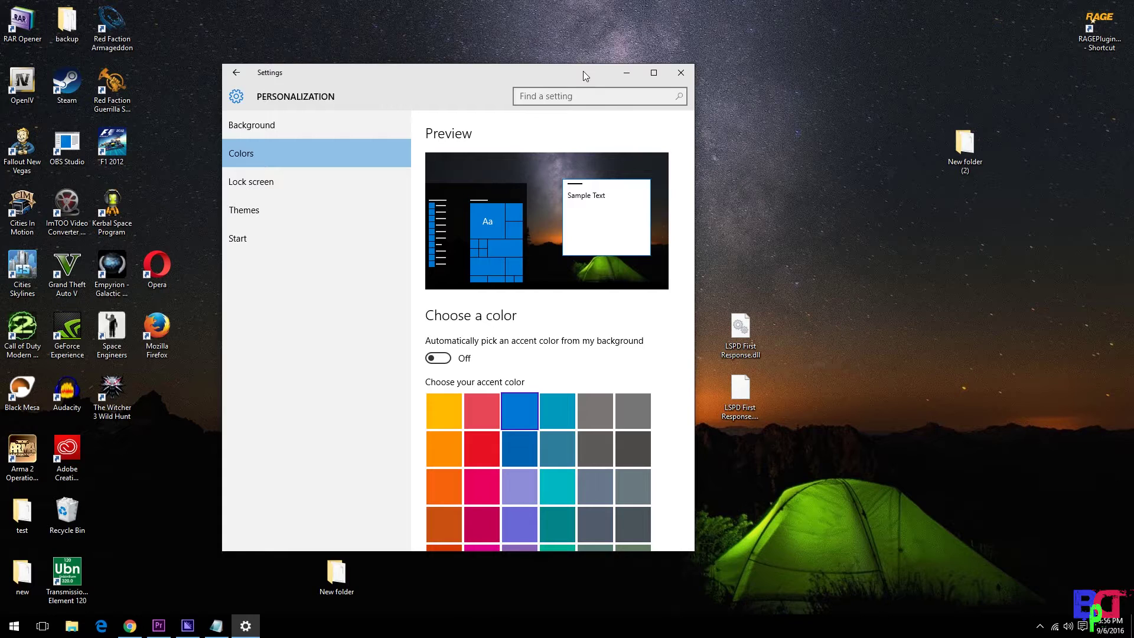
{"action": "left_click_drag", "start_coordinate": [1054, 201], "coordinate": [712, 14]}
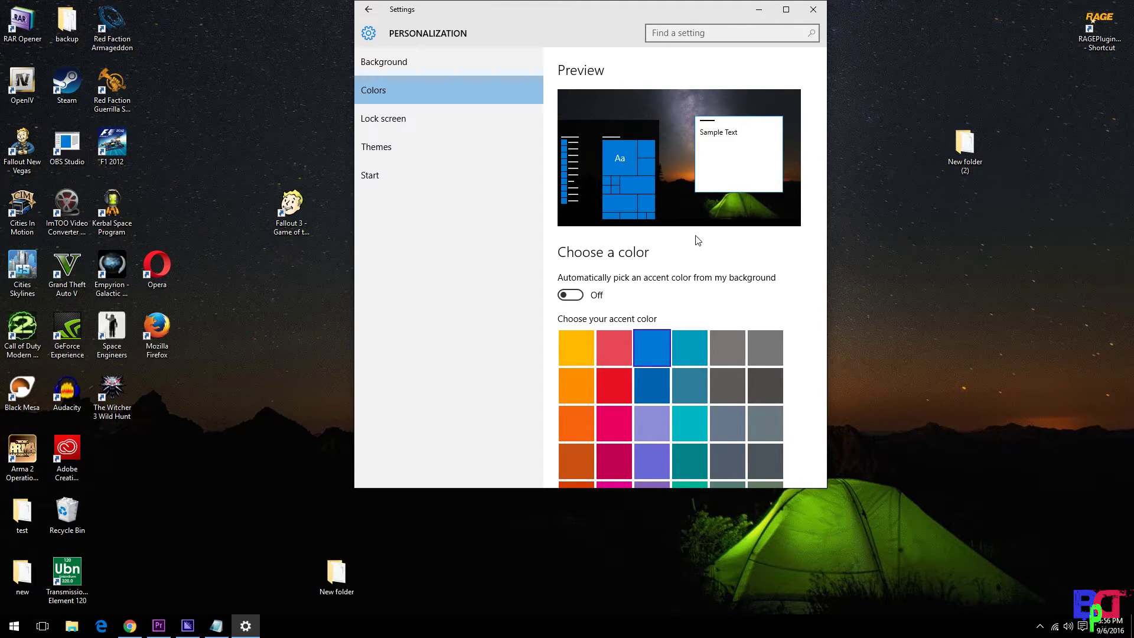
{"action": "left_click", "coordinate": [570, 294]}
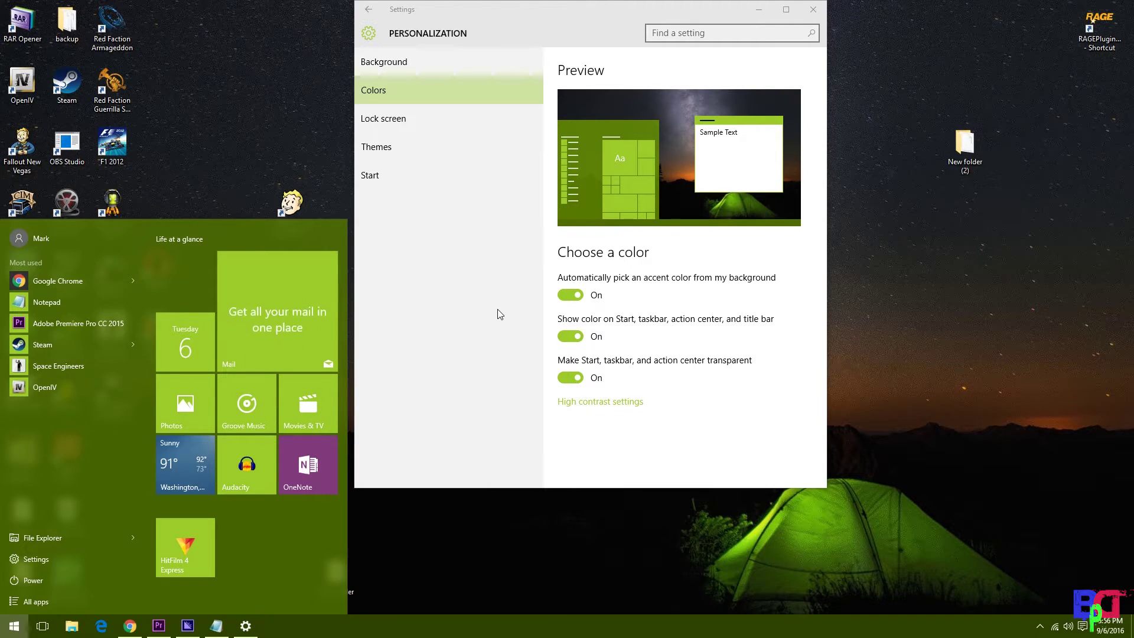
Turn off showing color on Start, taskbar, action center, and title bar, and check the result in the Start menu
{"action": "left_click", "coordinate": [581, 337]}
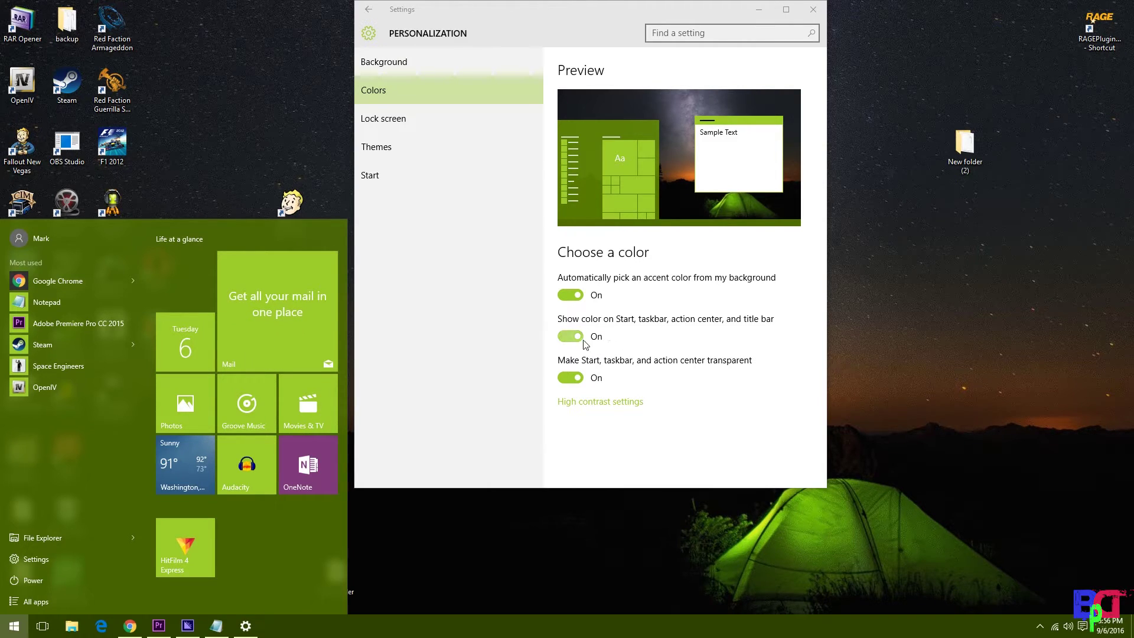
{"action": "left_click", "coordinate": [15, 629]}
{"action": "left_click", "coordinate": [15, 630]}
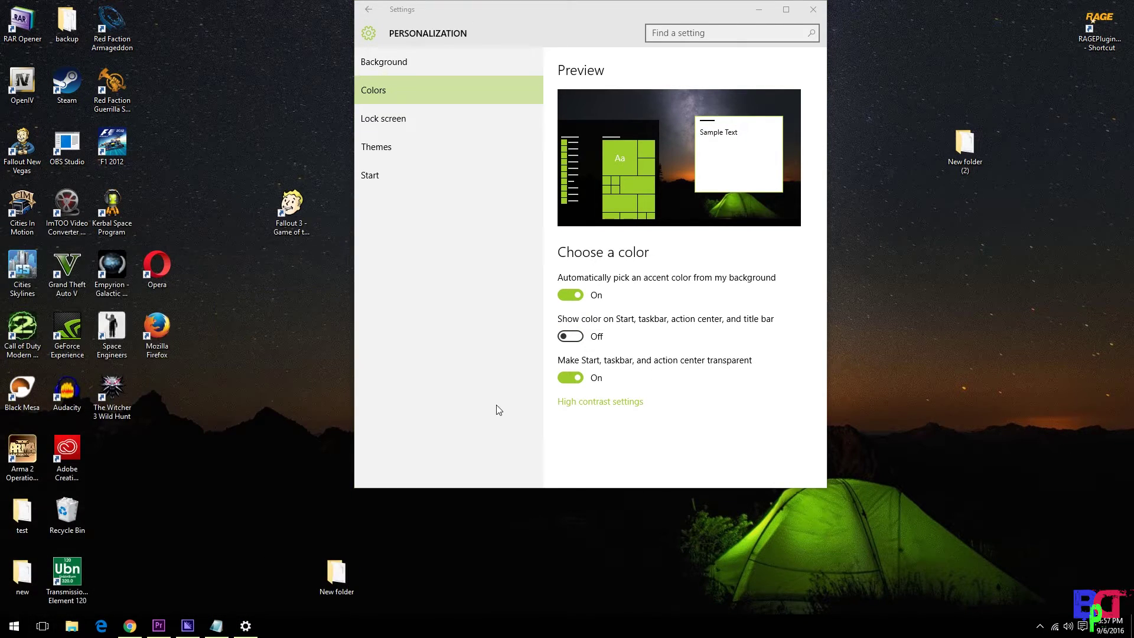
Turn off automatic accent color picking and choose the teal-blue swatch in the first row as accent color
{"action": "left_click", "coordinate": [581, 296]}
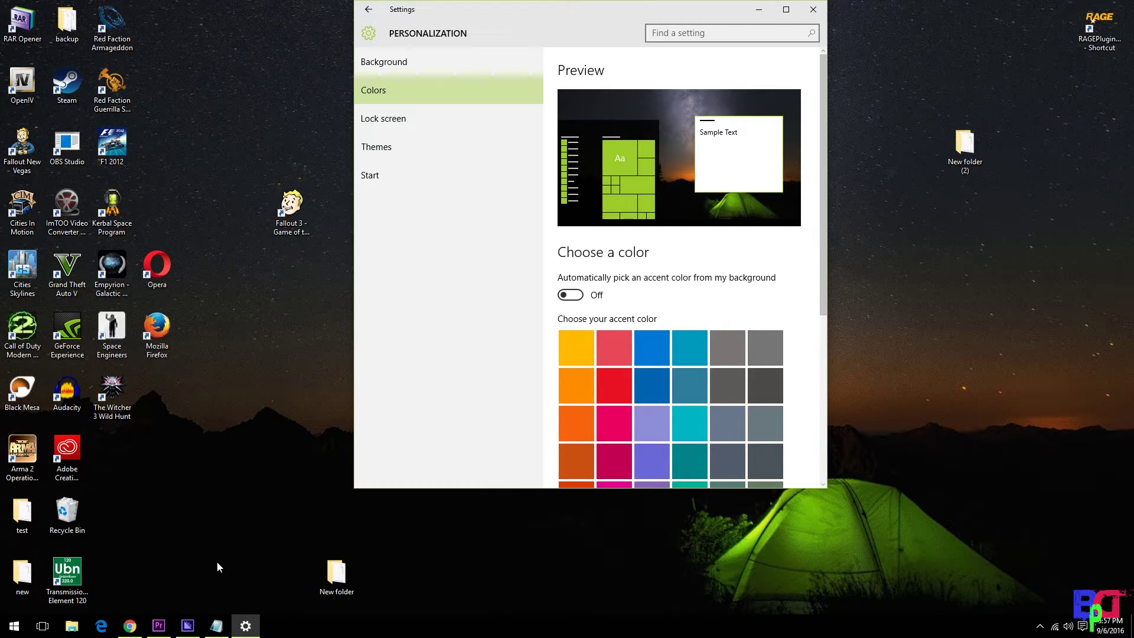
{"action": "left_click", "coordinate": [15, 627]}
{"action": "left_click", "coordinate": [614, 324]}
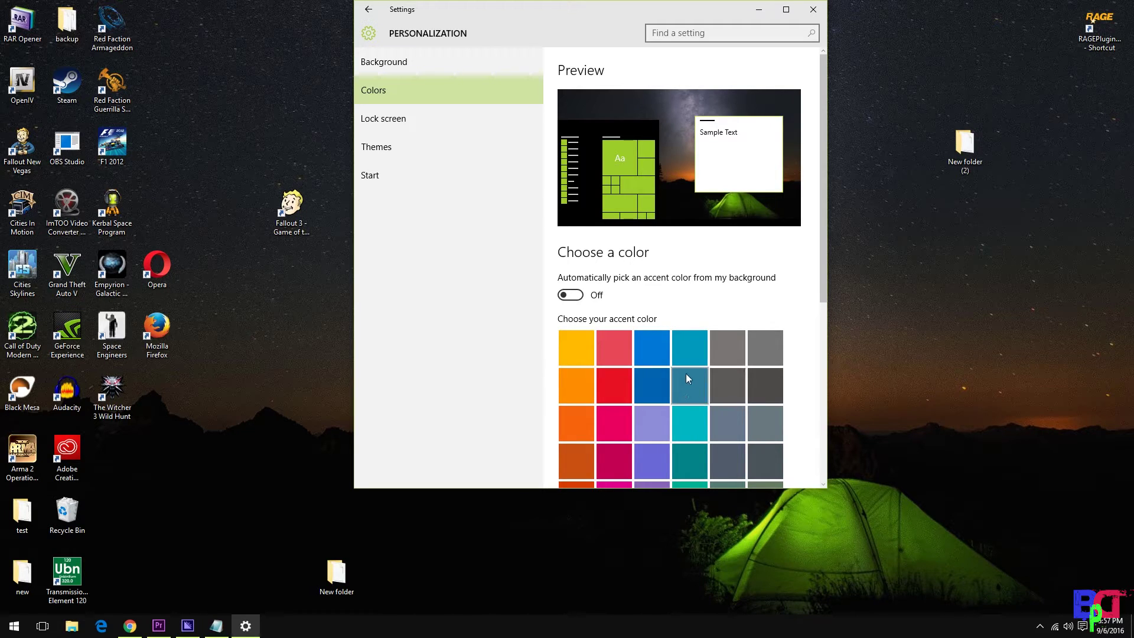
{"action": "left_click", "coordinate": [692, 358]}
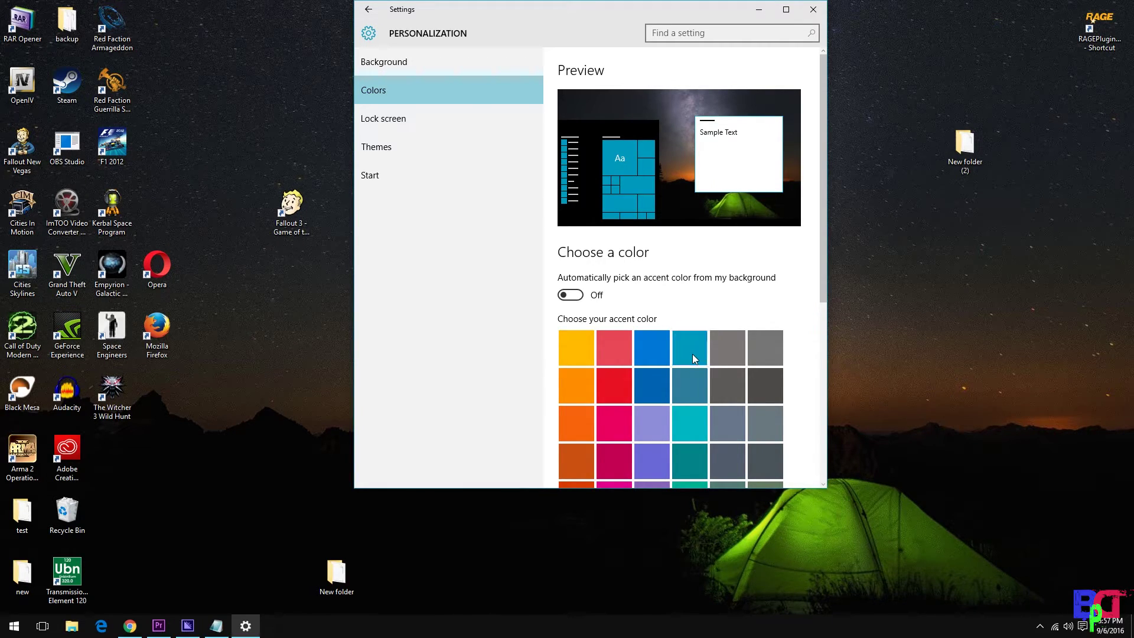
Turn on both the Start and taskbar color option and the transparency option, and check the Start menu's appearance
{"action": "left_click_drag", "start_coordinate": [824, 282], "coordinate": [820, 467]}
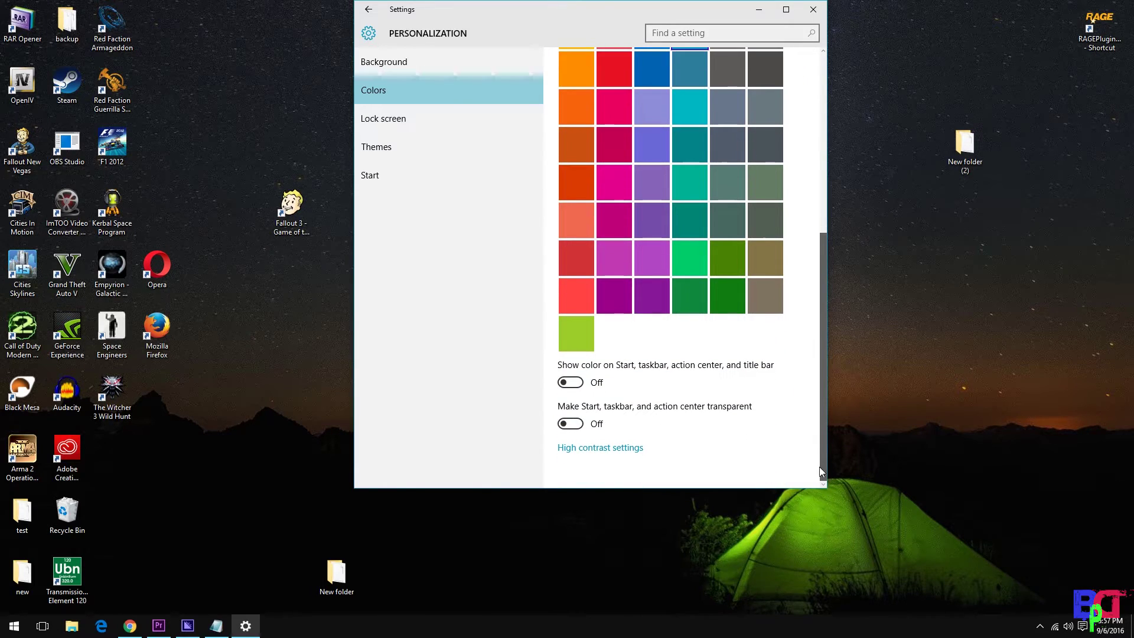
{"action": "left_click", "coordinate": [567, 383]}
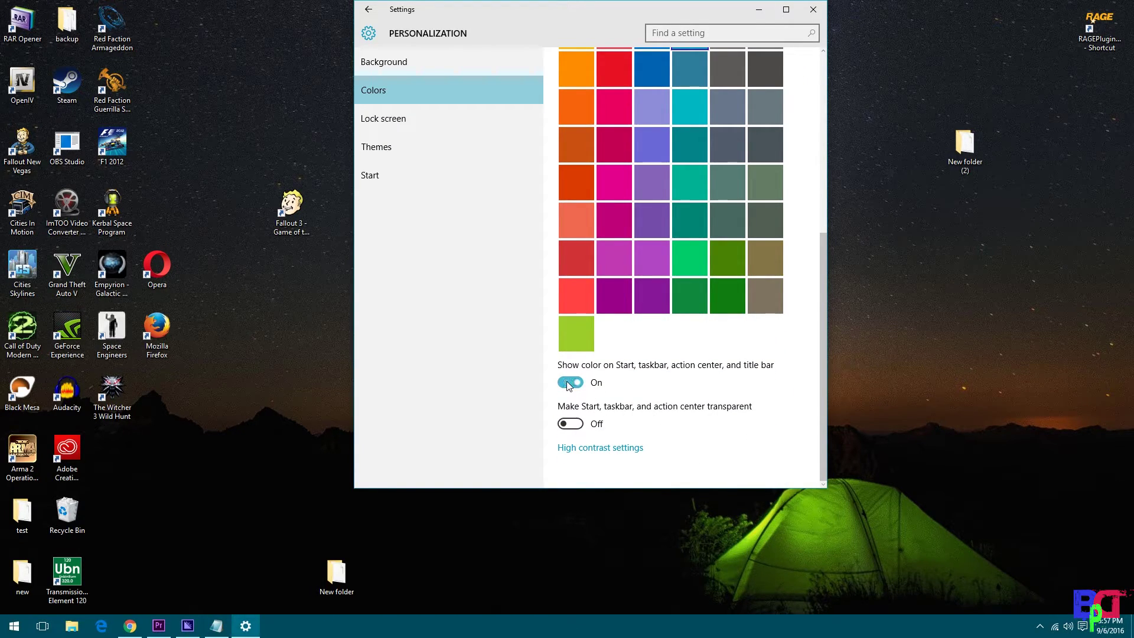
{"action": "left_click", "coordinate": [575, 424]}
{"action": "left_click", "coordinate": [14, 626]}
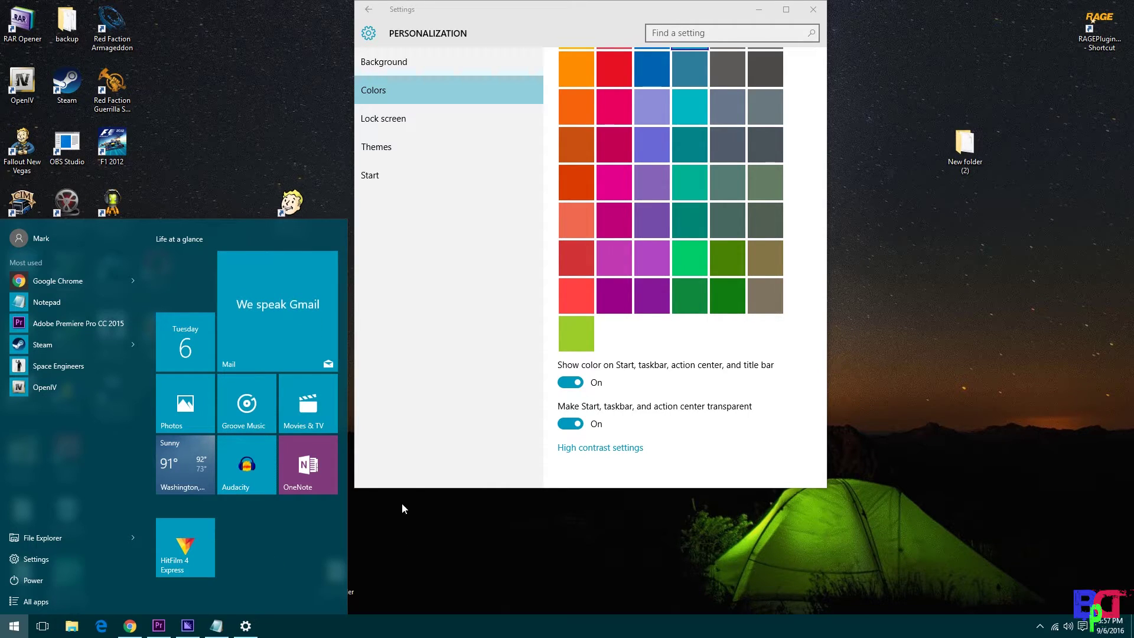
{"action": "left_click", "coordinate": [480, 363]}
Change the accent color to the dark red swatch in the first column and check it in the Start menu
{"action": "scroll", "coordinate": [605, 404], "scroll_direction": "up", "scroll_amount": 1}
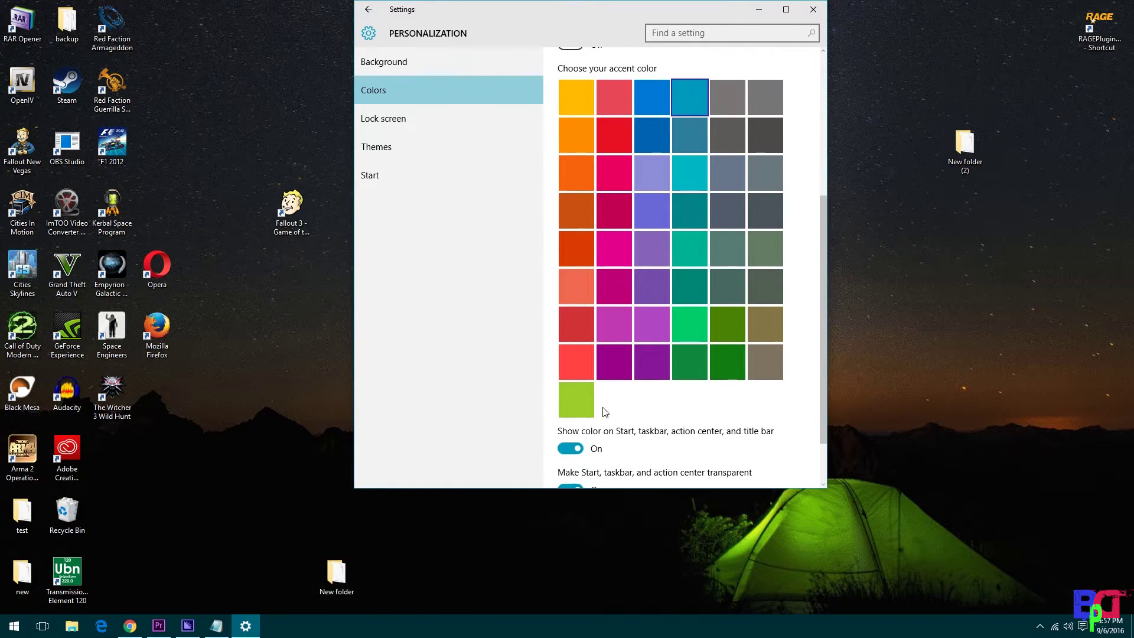
{"action": "left_click", "coordinate": [580, 325]}
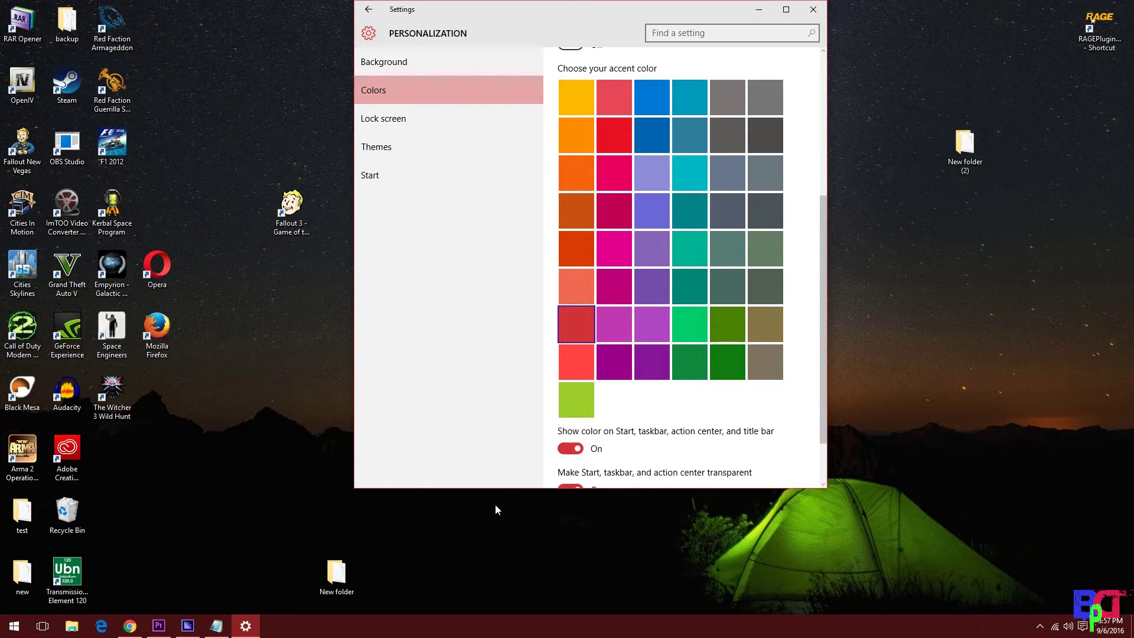
{"action": "scroll", "coordinate": [545, 406], "scroll_direction": "down", "scroll_amount": 1}
{"action": "left_click", "coordinate": [14, 627]}
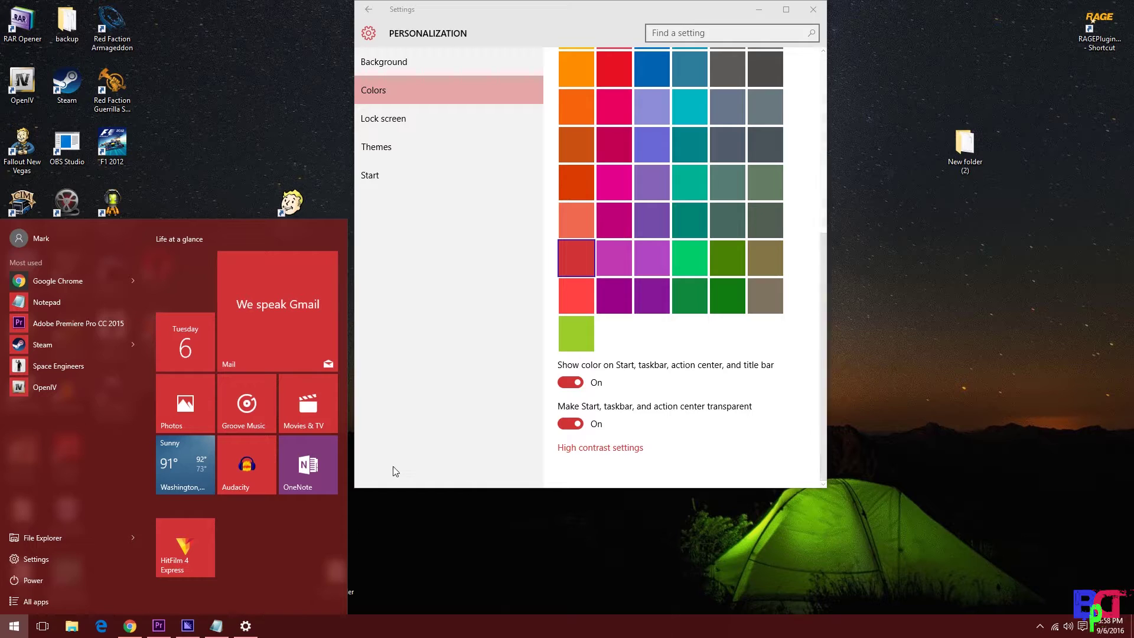
Turn off transparency and the color display for Start, taskbar, action center, and title bar
{"action": "left_click", "coordinate": [577, 425]}
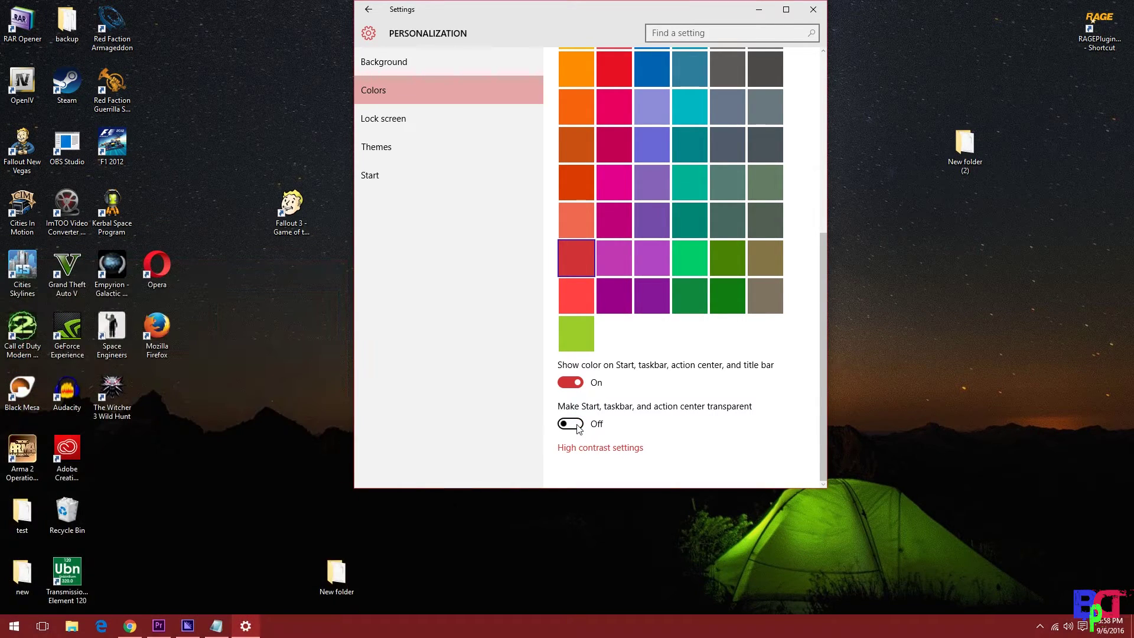
{"action": "left_click", "coordinate": [573, 382]}
{"action": "scroll", "coordinate": [556, 410], "scroll_direction": "up", "scroll_amount": 5}
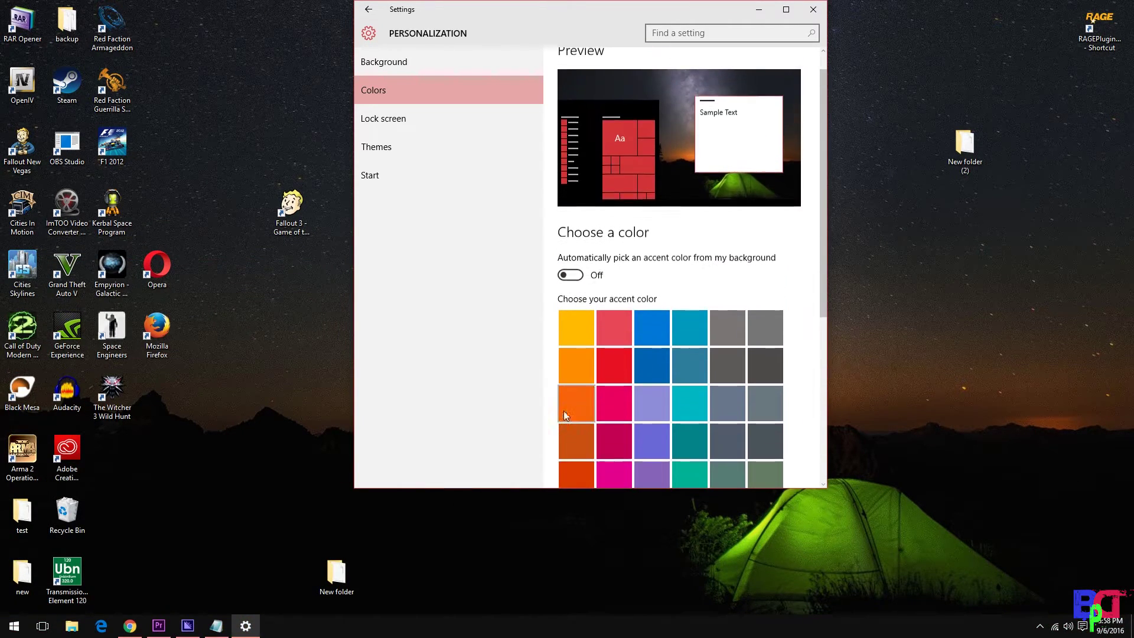
Set the accent color to bright turquoise and check it on the Start tiles and in the All apps list
{"action": "scroll", "coordinate": [608, 349], "scroll_direction": "down", "scroll_amount": 2}
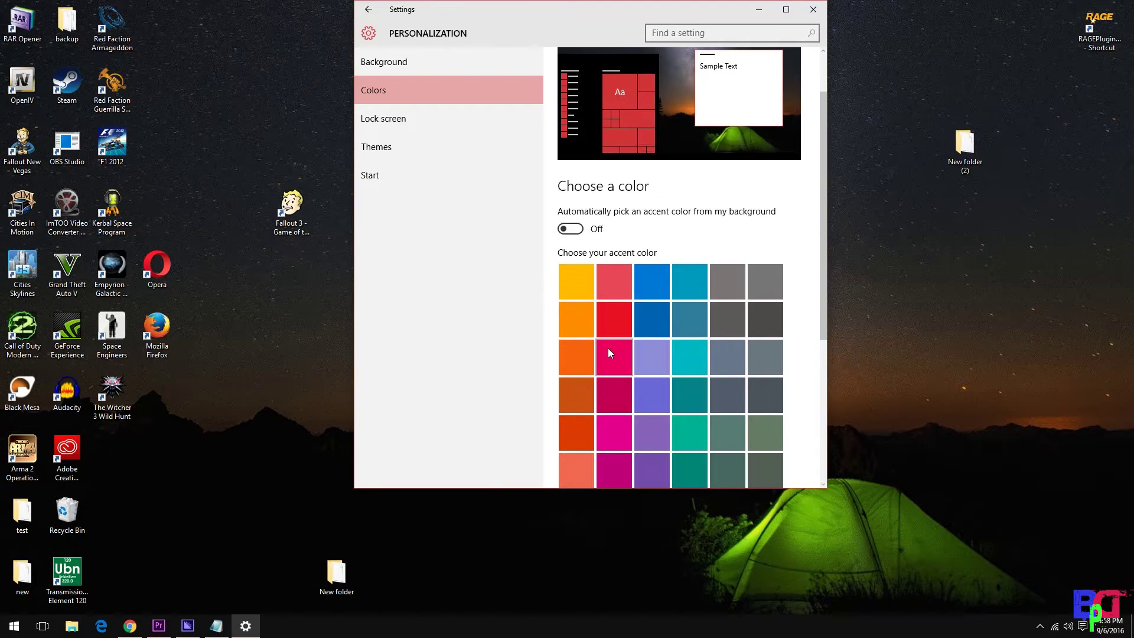
{"action": "scroll", "coordinate": [608, 349], "scroll_direction": "down", "scroll_amount": 5}
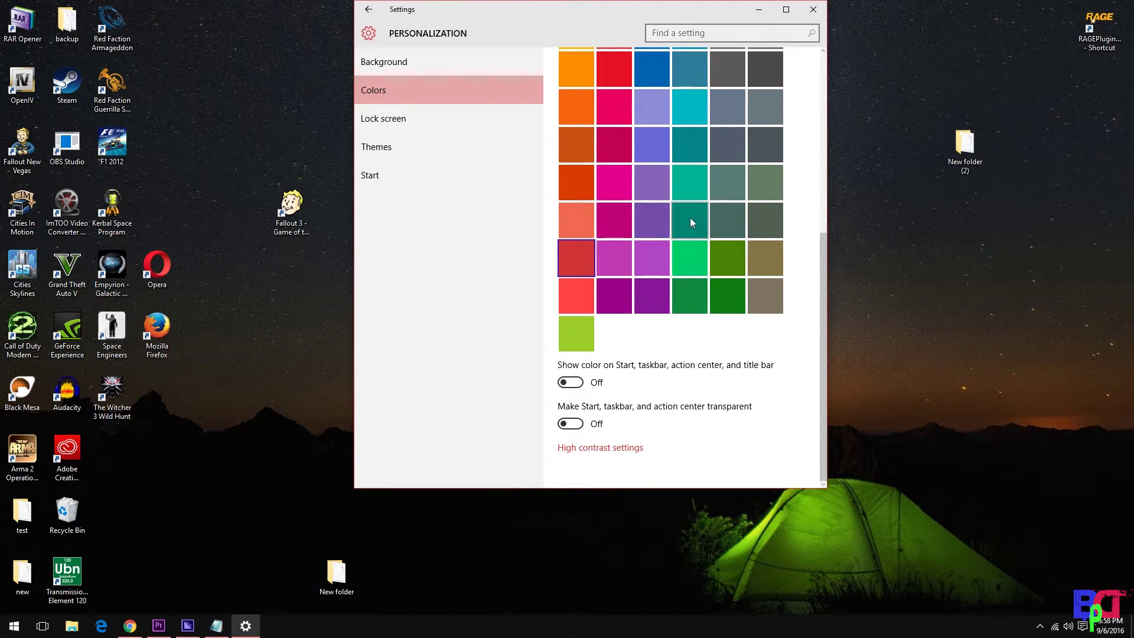
{"action": "left_click", "coordinate": [693, 109]}
{"action": "left_click", "coordinate": [14, 625]}
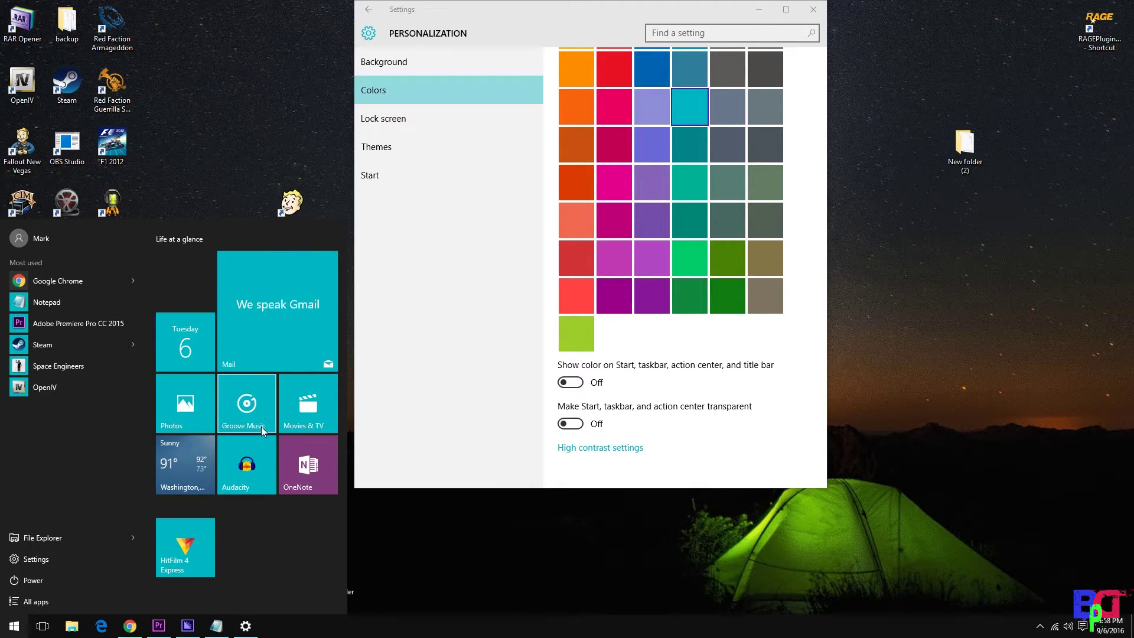
{"action": "left_click", "coordinate": [28, 599]}
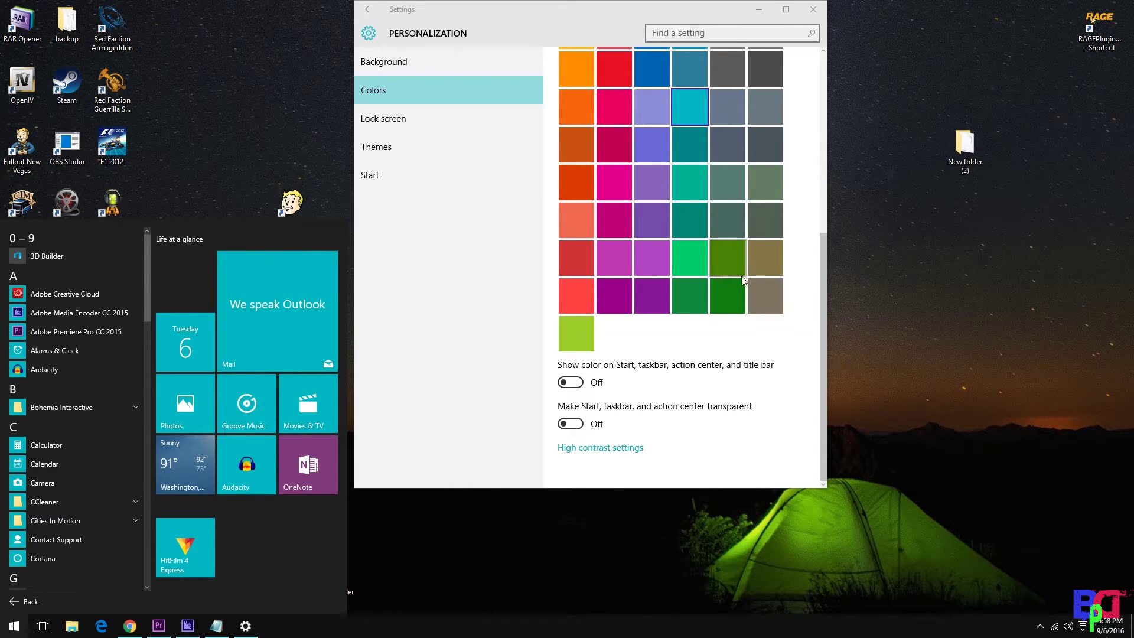
Set the accent color to olive brown, review it in Start's All apps list, and close Settings
{"action": "left_click", "coordinate": [769, 261]}
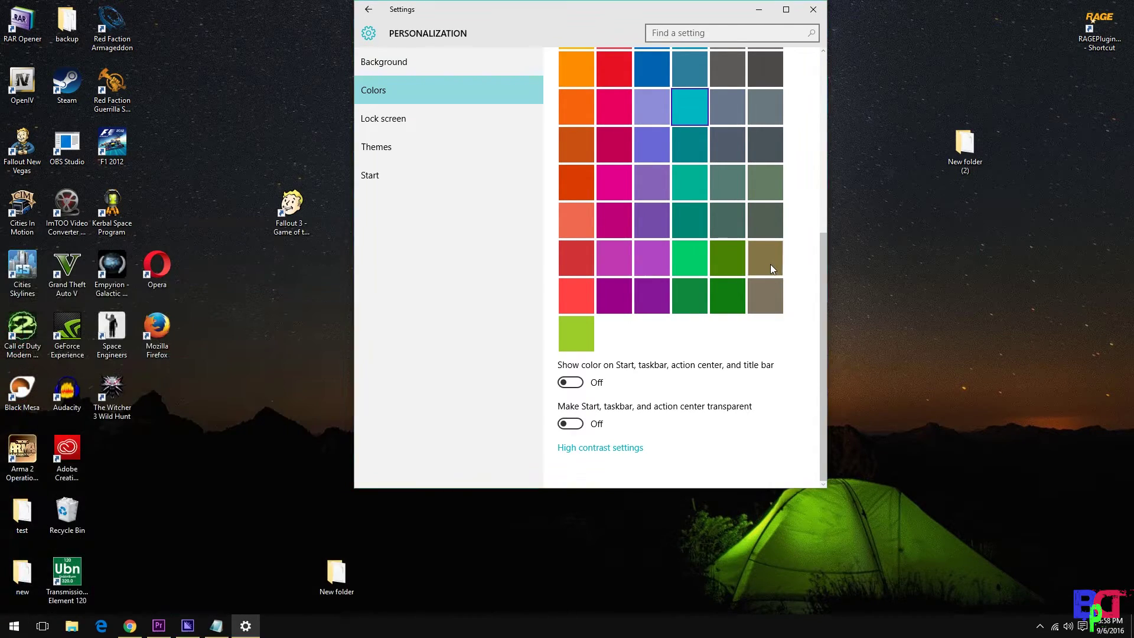
{"action": "left_click", "coordinate": [14, 627]}
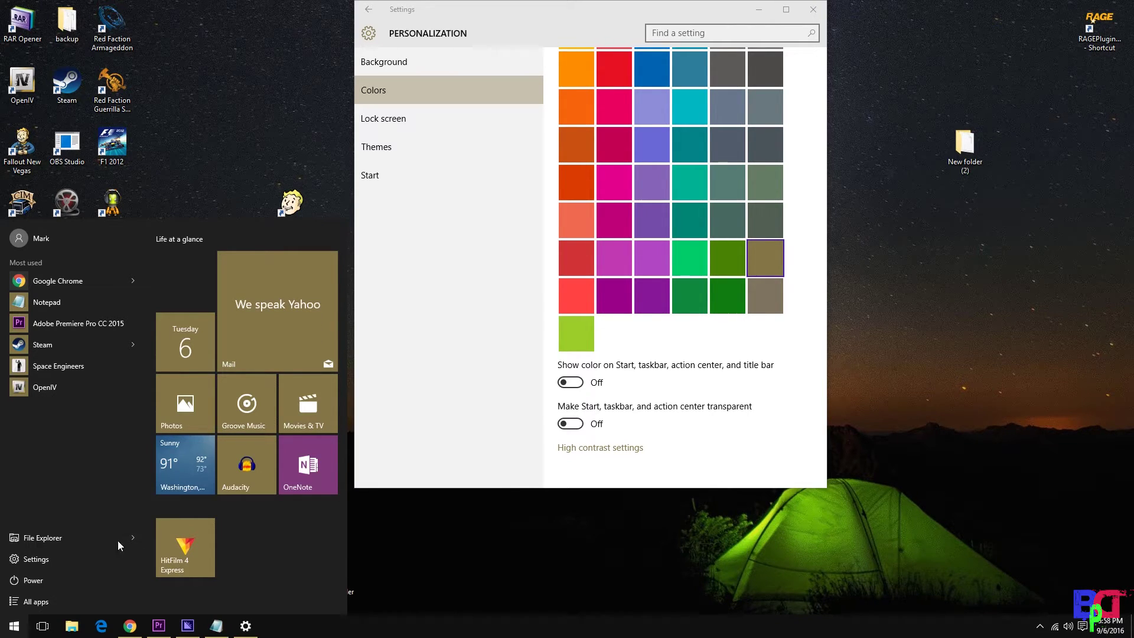
{"action": "left_click", "coordinate": [35, 602]}
{"action": "scroll", "coordinate": [103, 358], "scroll_direction": "down", "scroll_amount": 10}
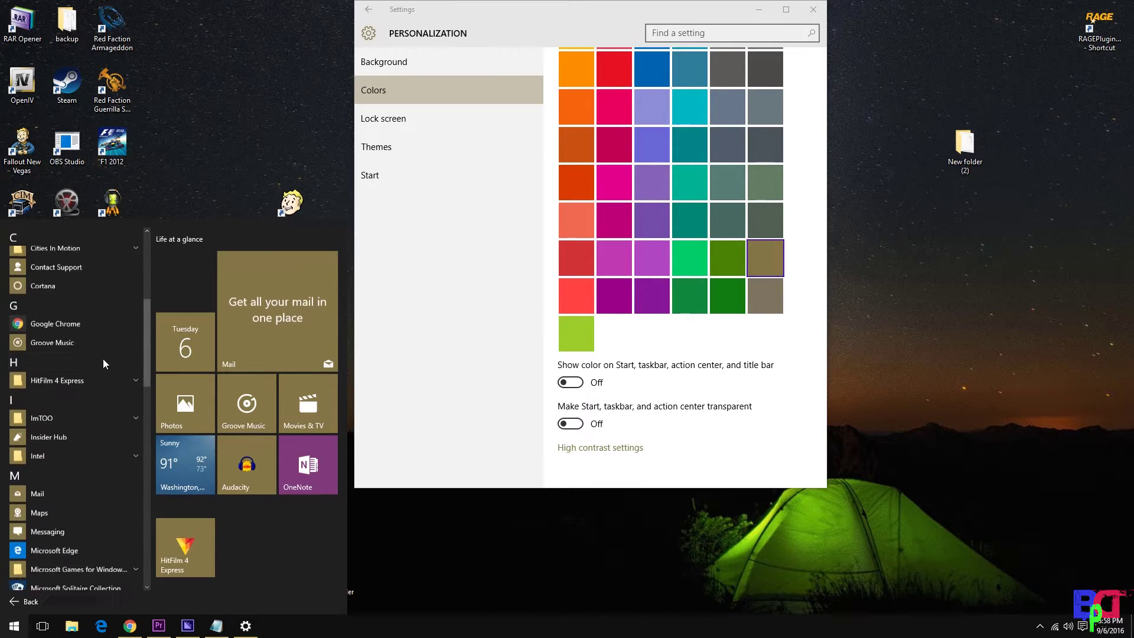
{"action": "scroll", "coordinate": [104, 359], "scroll_direction": "up", "scroll_amount": 10}
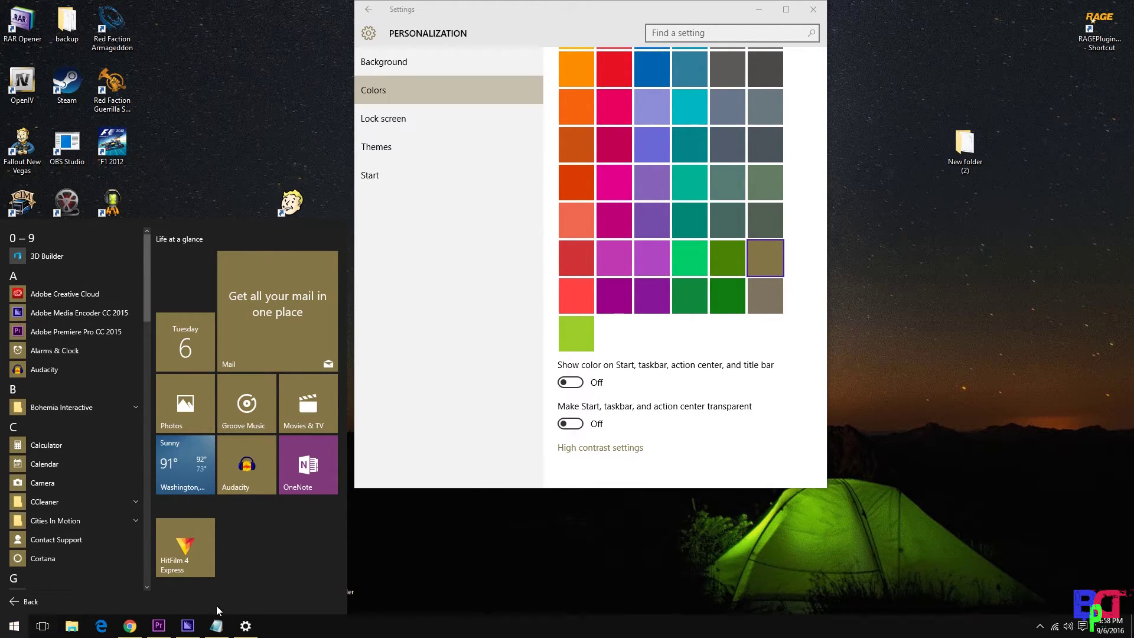
{"action": "mouse_move", "coordinate": [248, 629]}
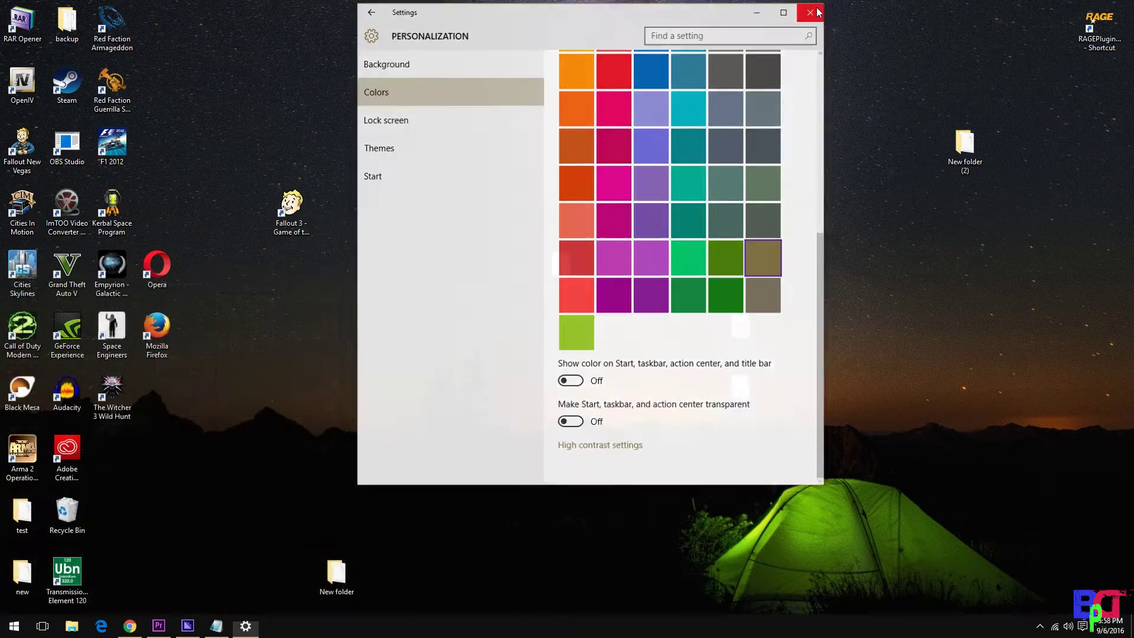
{"action": "left_click", "coordinate": [814, 9]}
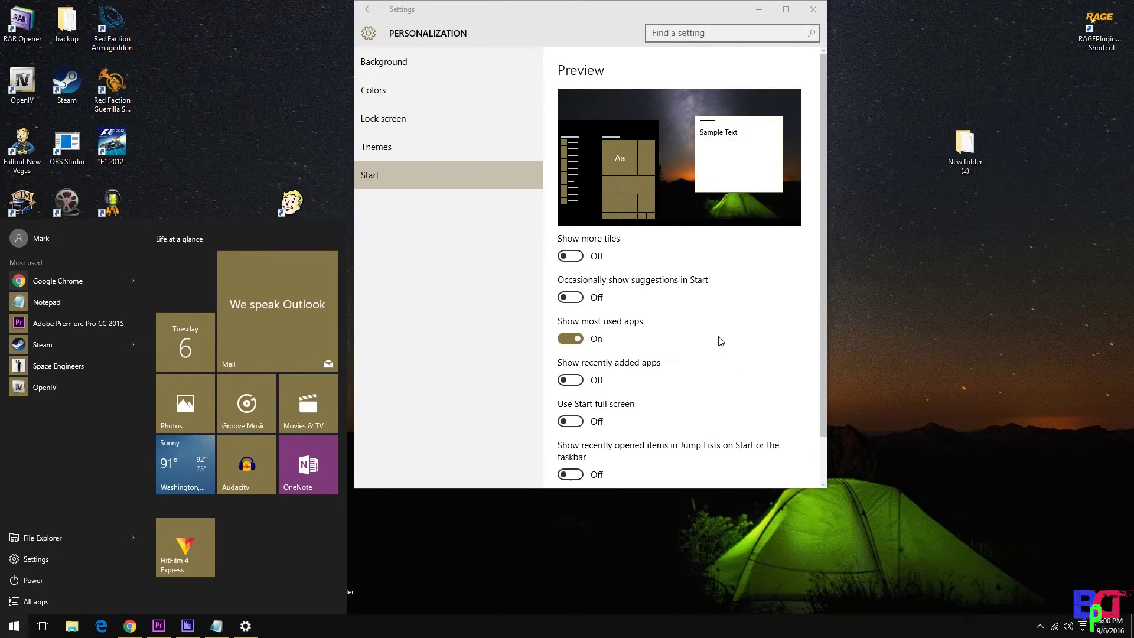
Turn on showing recently added apps, check the Start menu, and turn the option back off
{"action": "left_click", "coordinate": [720, 345]}
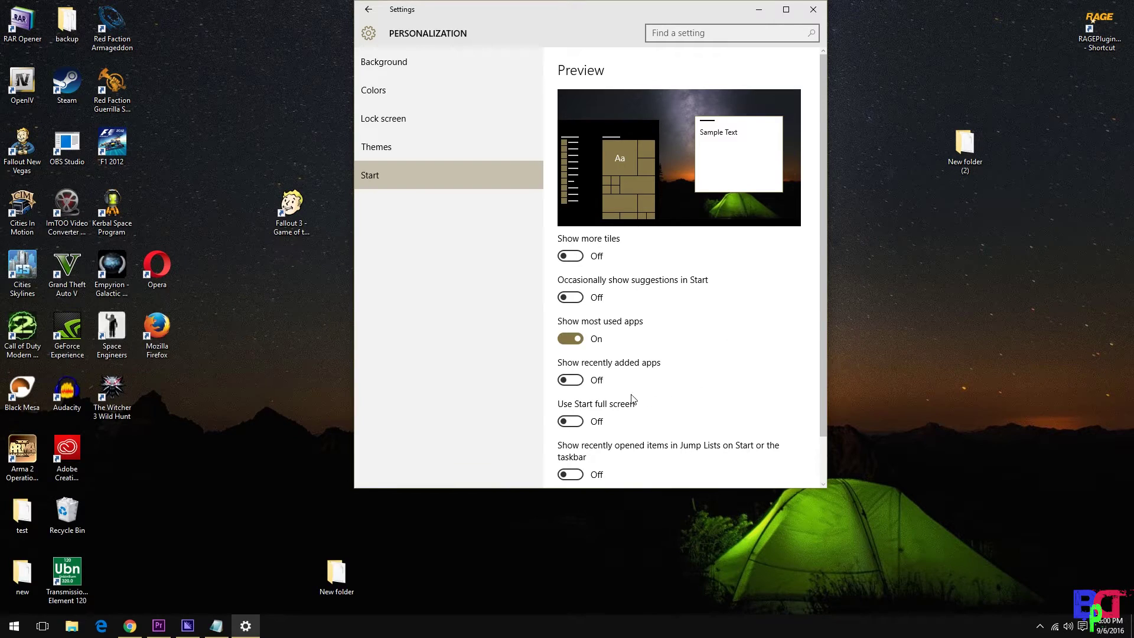
{"action": "left_click", "coordinate": [573, 382]}
{"action": "left_click", "coordinate": [14, 626]}
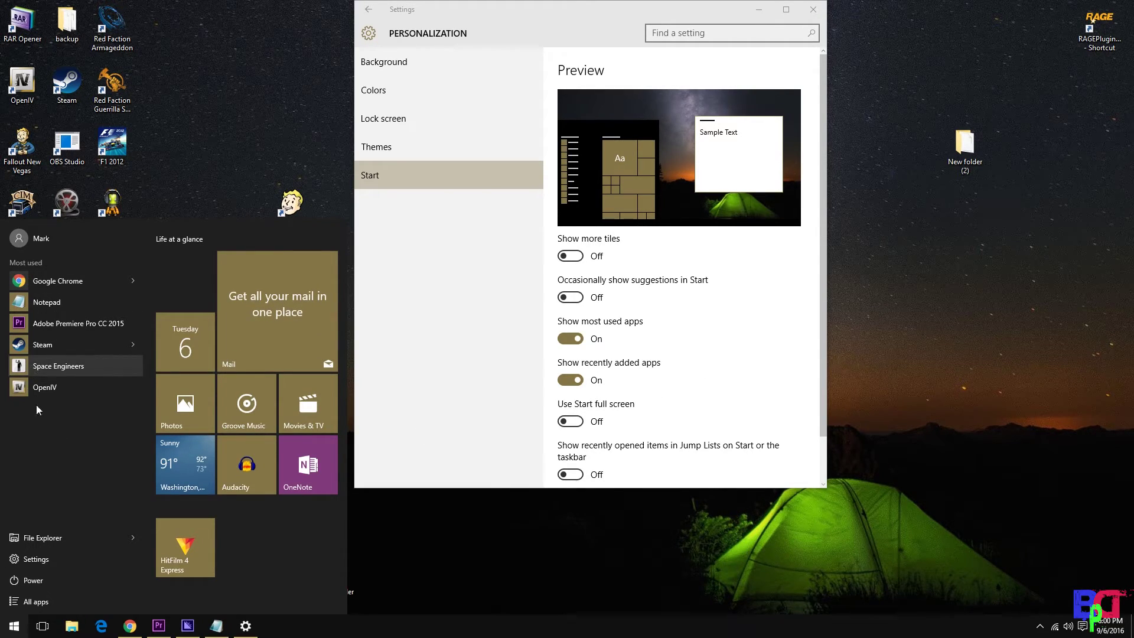
{"action": "left_click", "coordinate": [570, 381]}
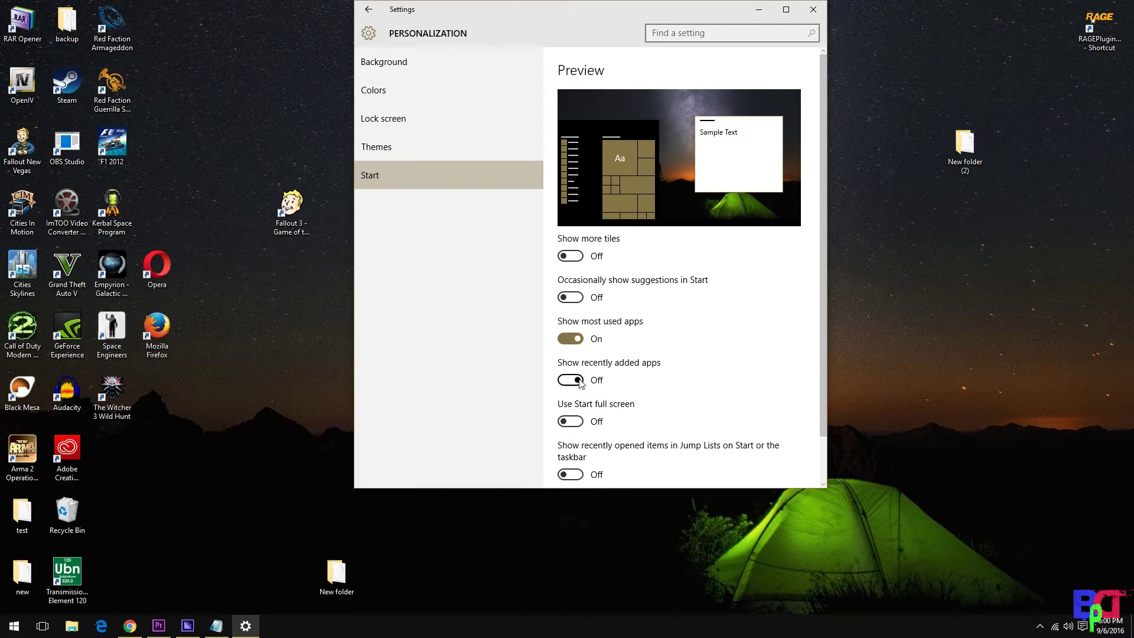
Enable full-screen Start, open it, and display its All apps list
{"action": "left_click", "coordinate": [571, 423]}
{"action": "left_click", "coordinate": [17, 630]}
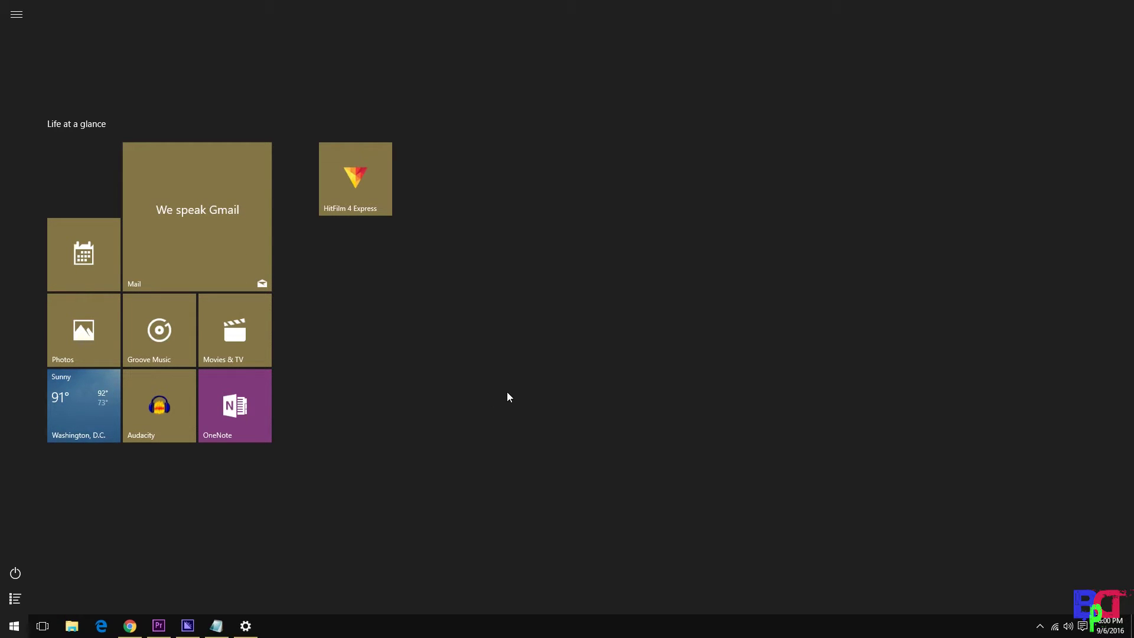
{"action": "left_click", "coordinate": [13, 606]}
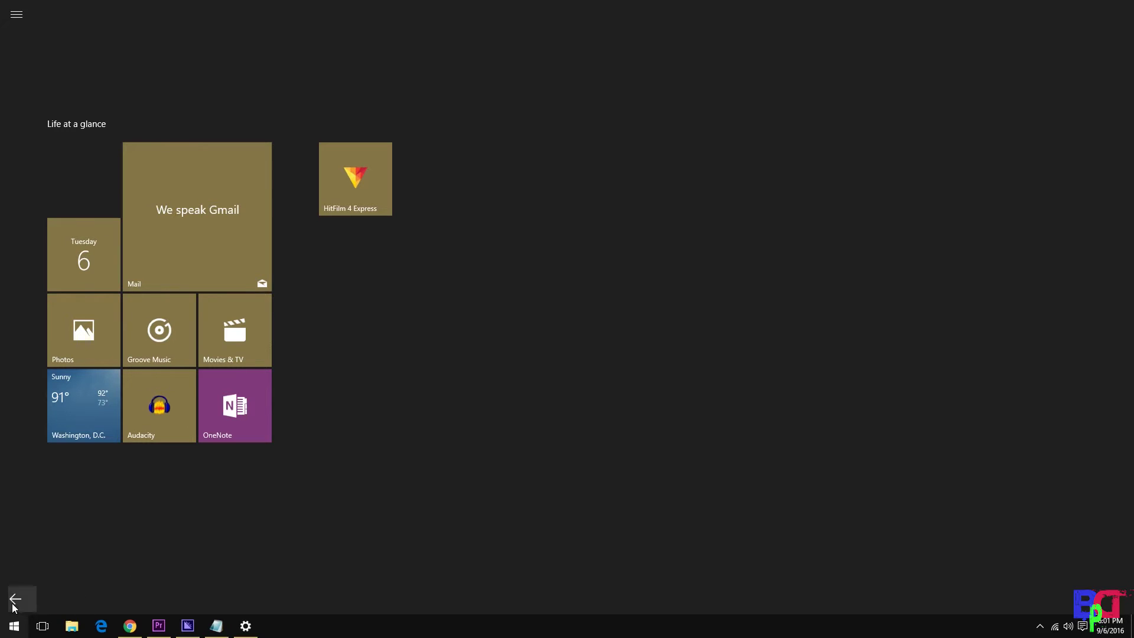
Review full-screen Start with its tiles and power options, and return to the desktop
{"action": "left_click", "coordinate": [43, 597]}
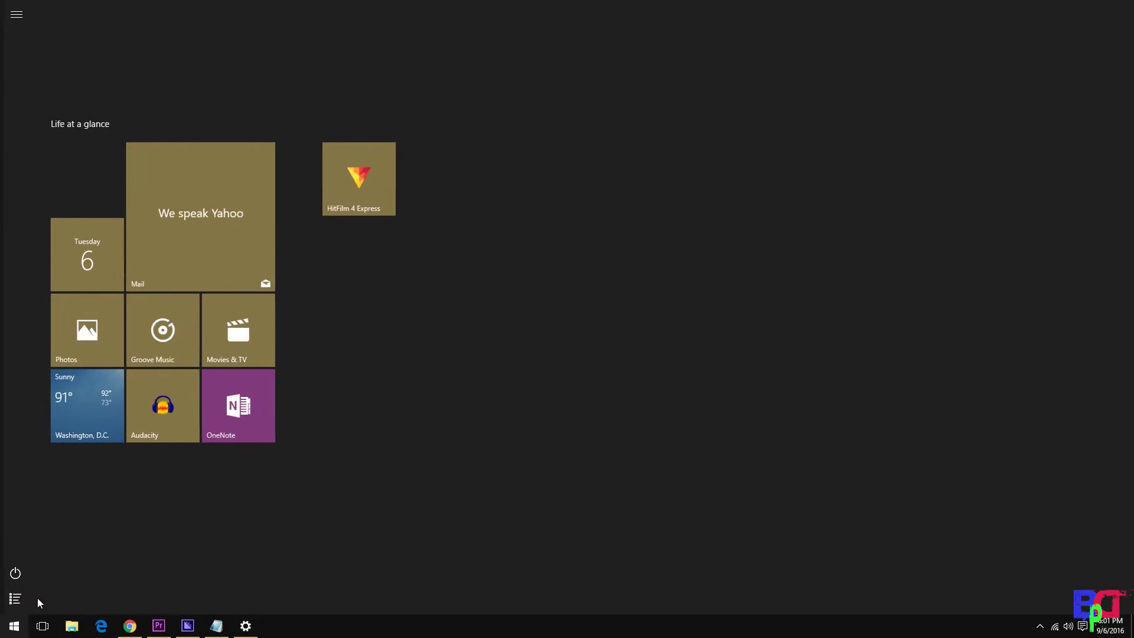
{"action": "left_click", "coordinate": [16, 574]}
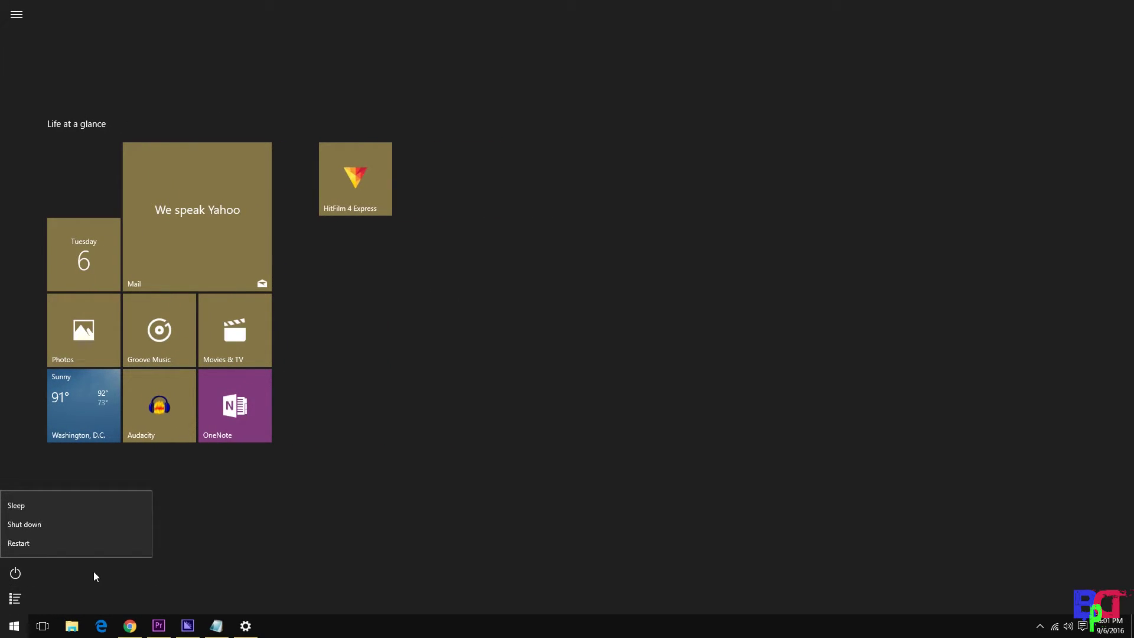
{"action": "left_click", "coordinate": [14, 626]}
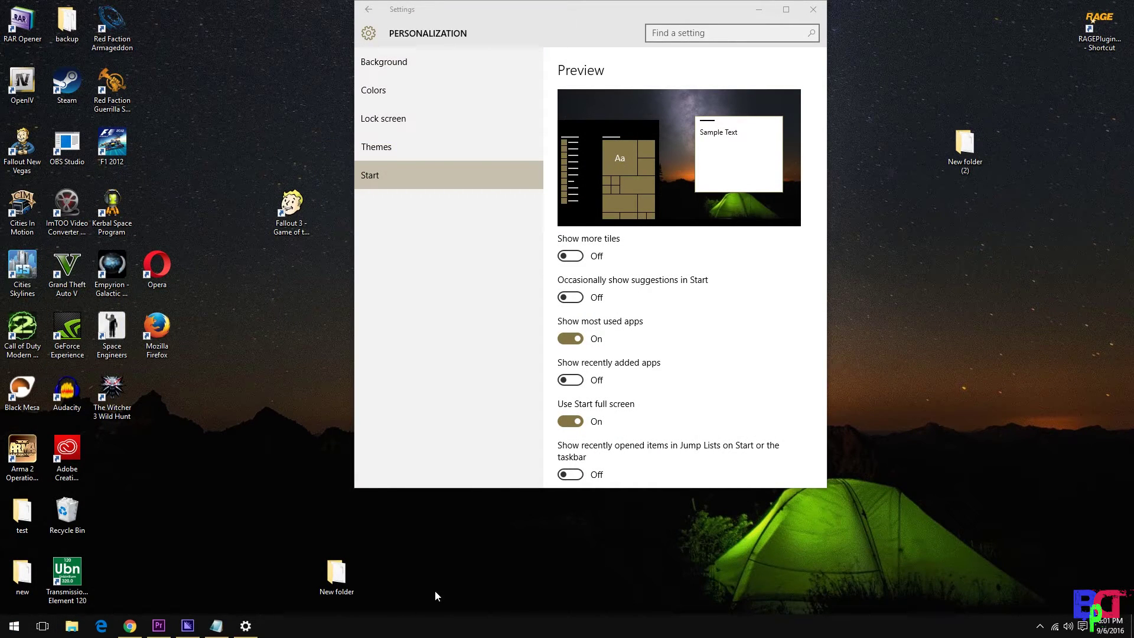
{"action": "left_click", "coordinate": [14, 627]}
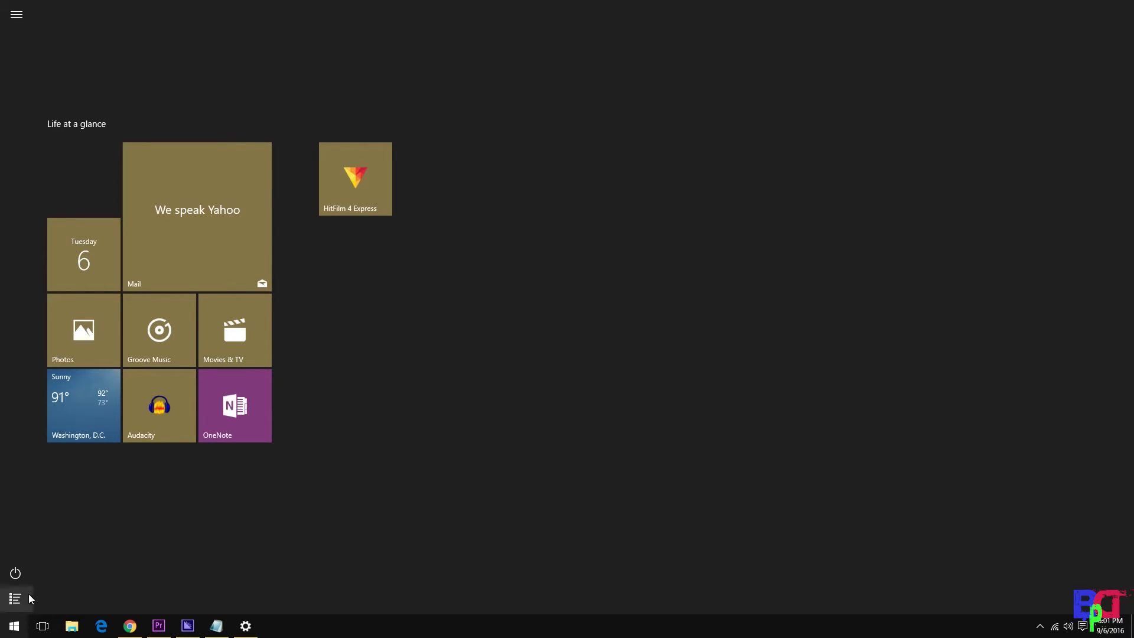
{"action": "left_click", "coordinate": [18, 628]}
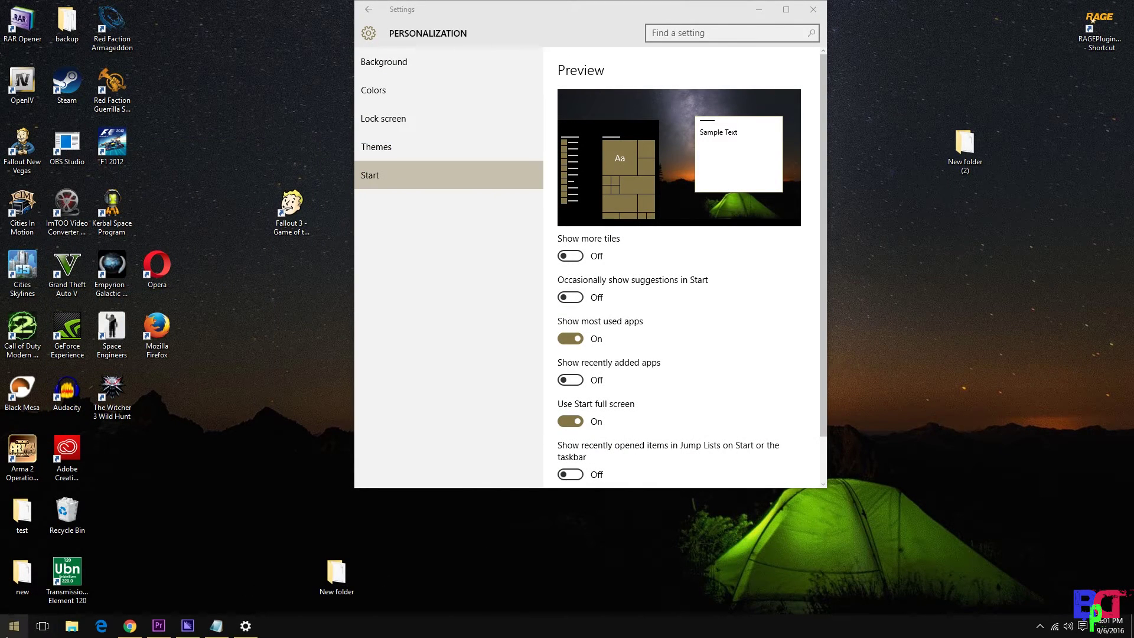
{"action": "left_click", "coordinate": [7, 633]}
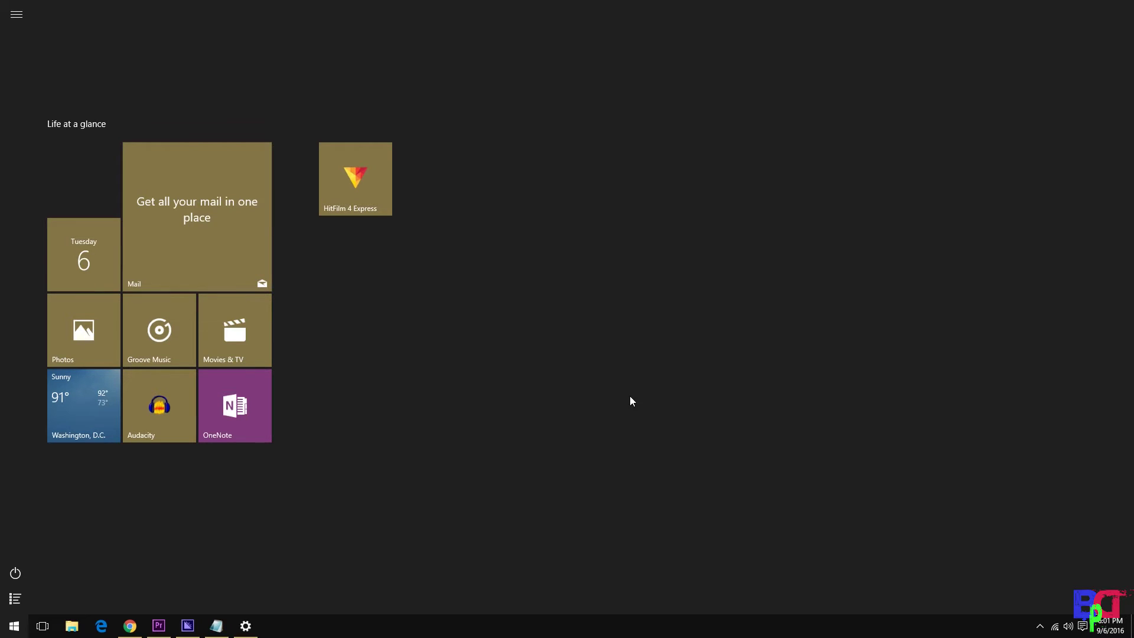
{"action": "left_click", "coordinate": [14, 626]}
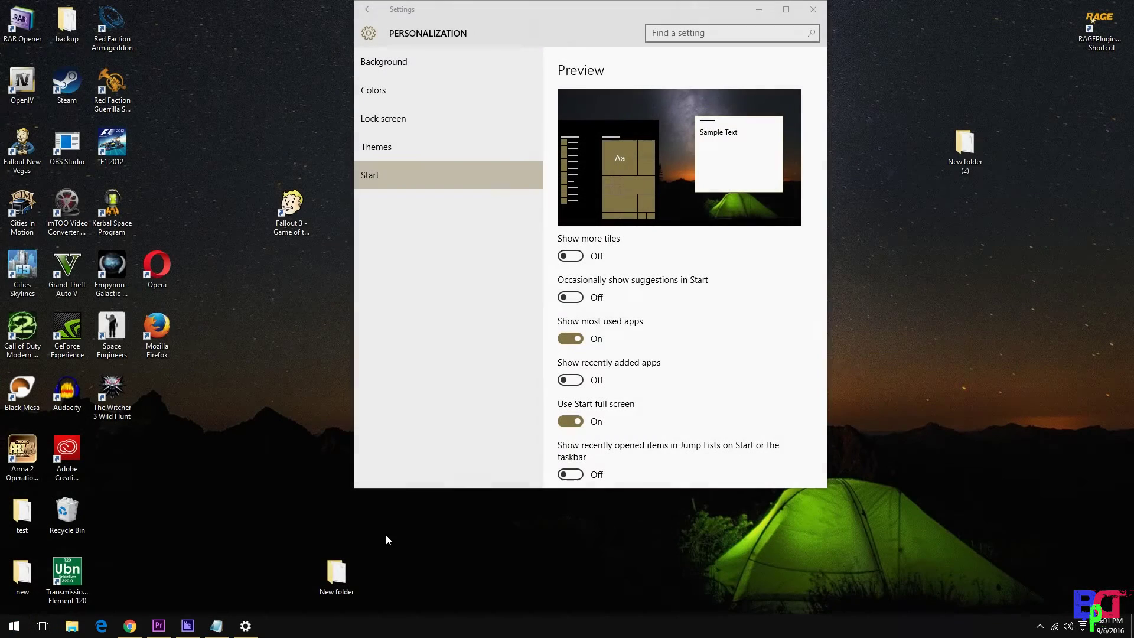
Turn off full-screen Start and turn on recently opened items in Jump Lists, checking the result in the Start menu
{"action": "left_click", "coordinate": [571, 426]}
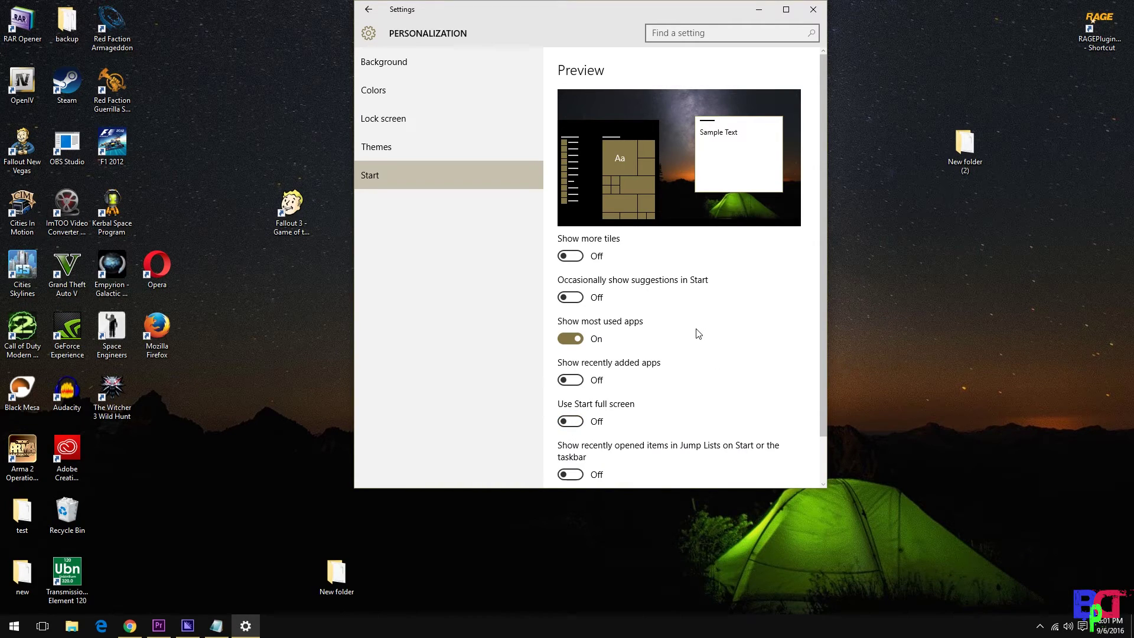
{"action": "scroll", "coordinate": [698, 333], "scroll_direction": "down", "scroll_amount": 2}
{"action": "left_click", "coordinate": [563, 425]}
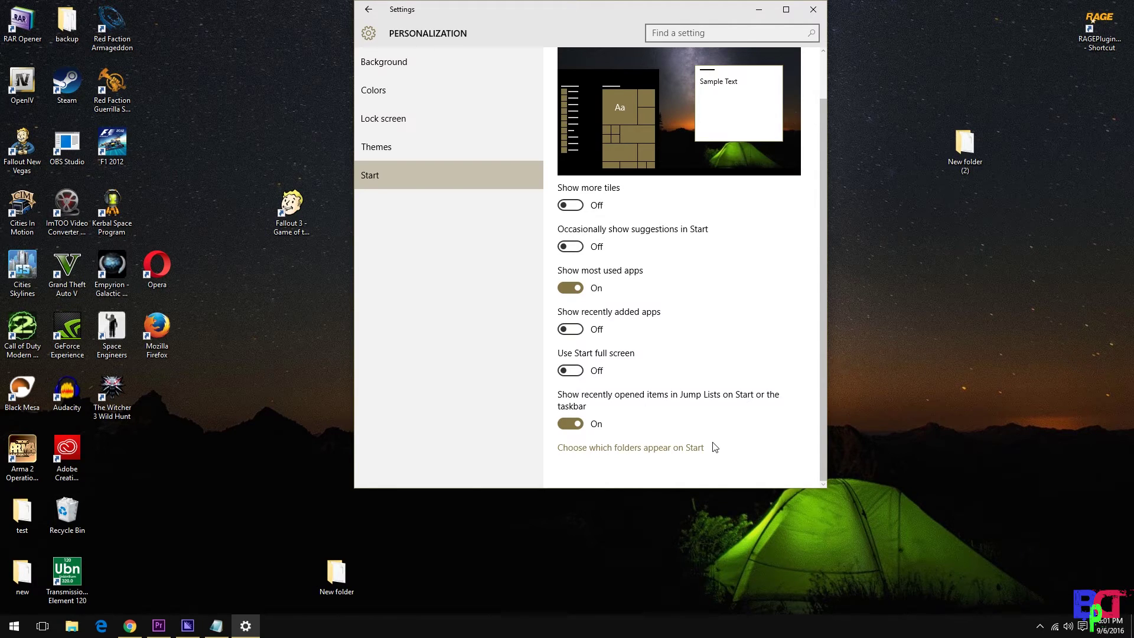
{"action": "left_click", "coordinate": [14, 626]}
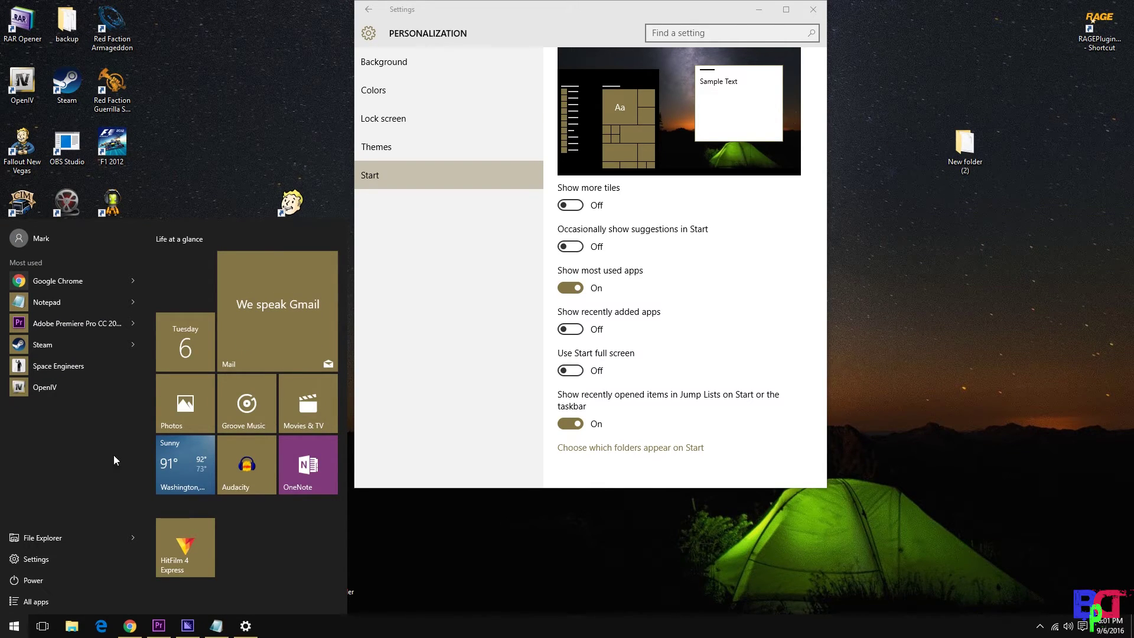
{"action": "left_click", "coordinate": [473, 542]}
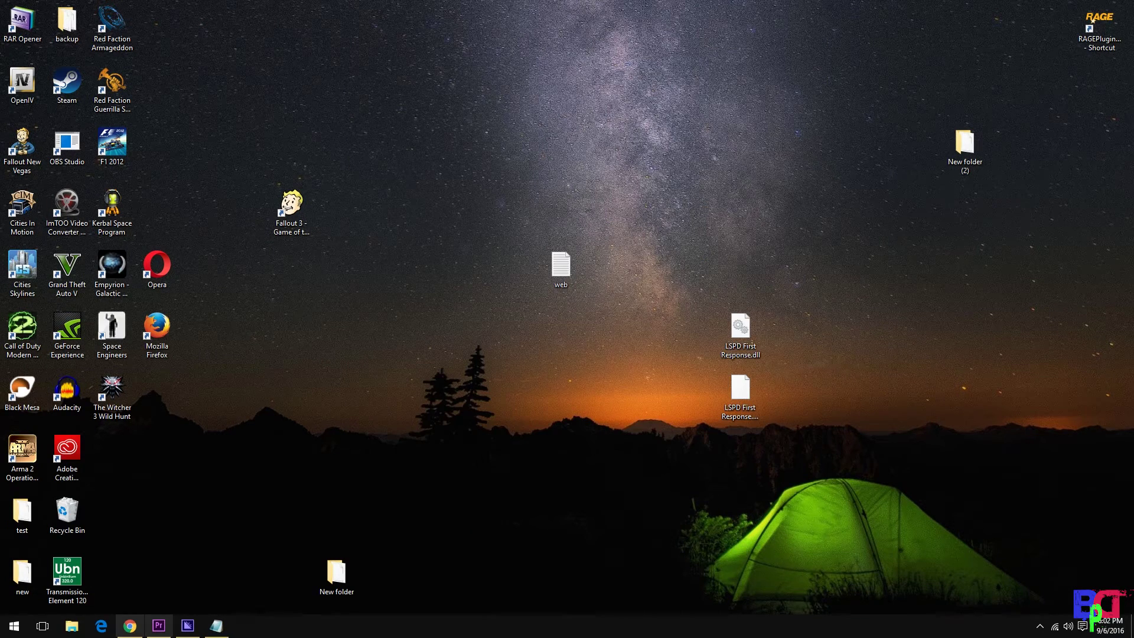
Reopen the Start personalization settings and open the list of folders that can appear on Start
{"action": "left_click", "coordinate": [14, 625]}
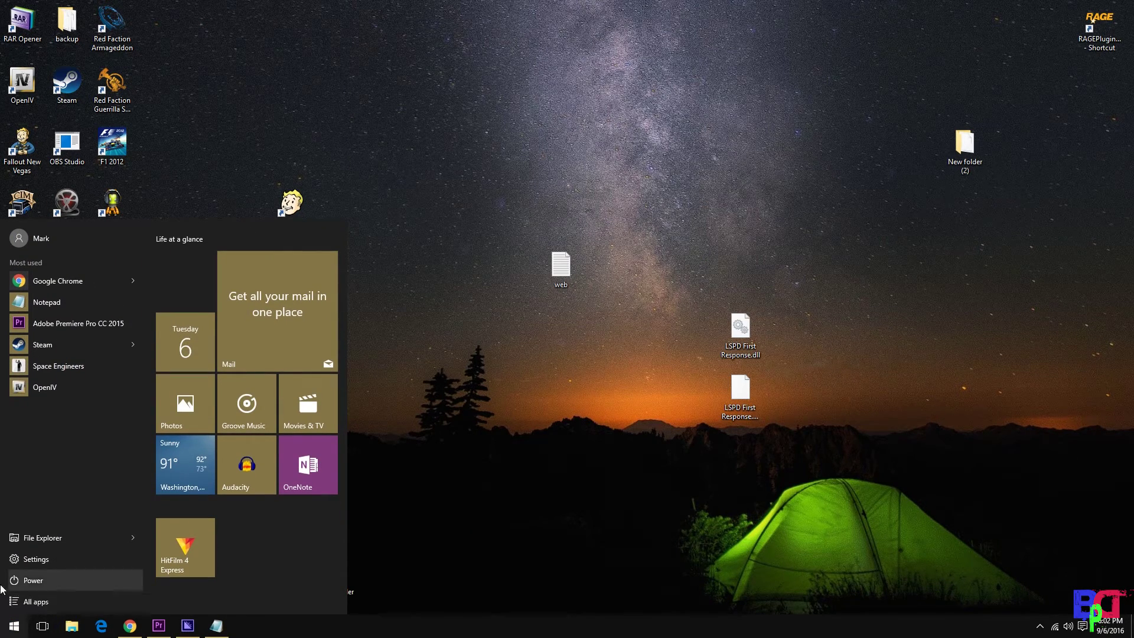
{"action": "left_click", "coordinate": [35, 559]}
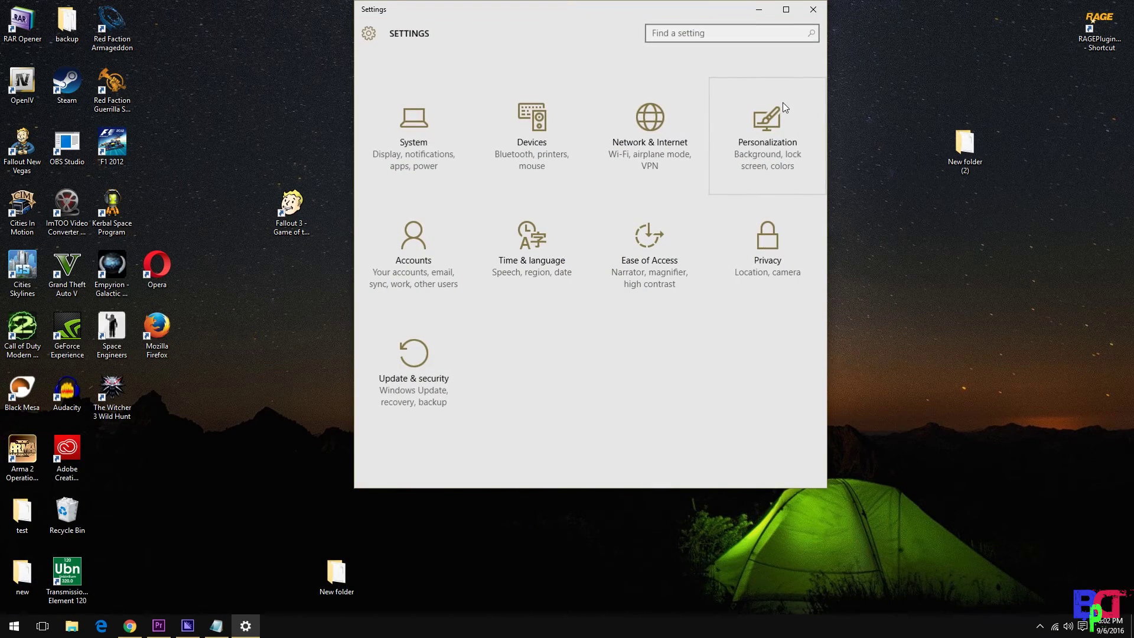
{"action": "left_click", "coordinate": [771, 123]}
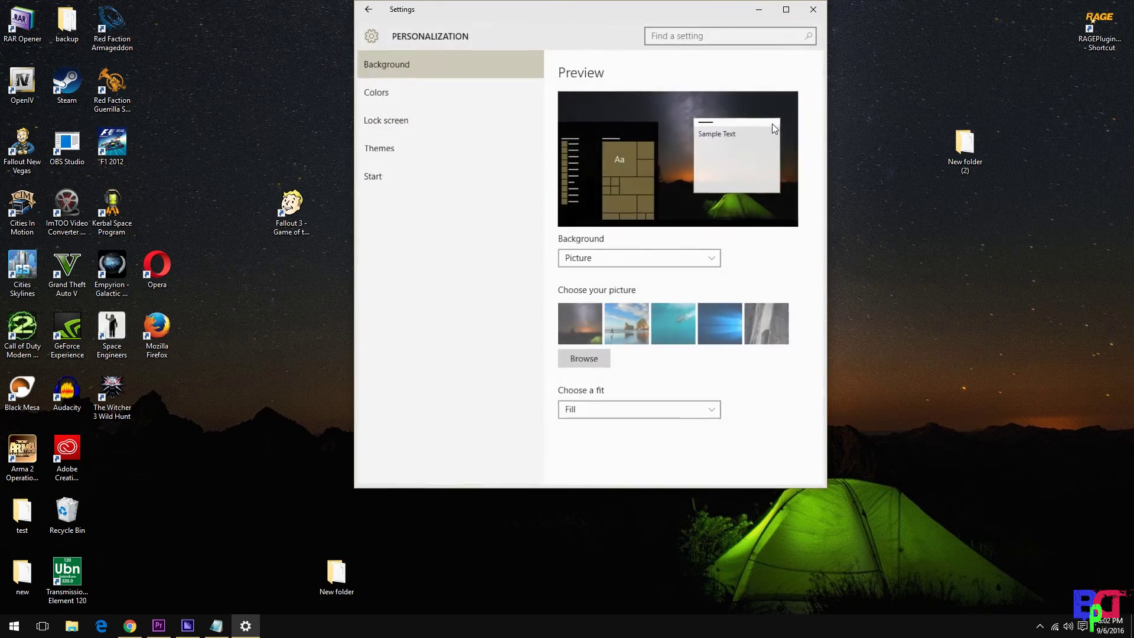
{"action": "left_click", "coordinate": [388, 175]}
{"action": "scroll", "coordinate": [707, 412], "scroll_direction": "down", "scroll_amount": 2}
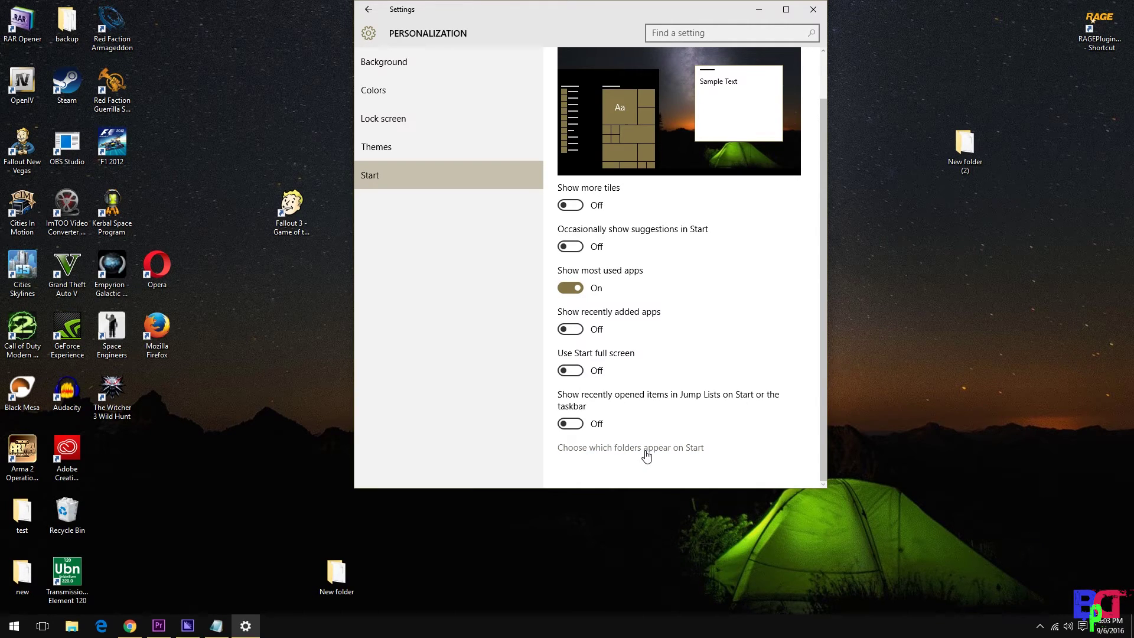
{"action": "left_click", "coordinate": [646, 454]}
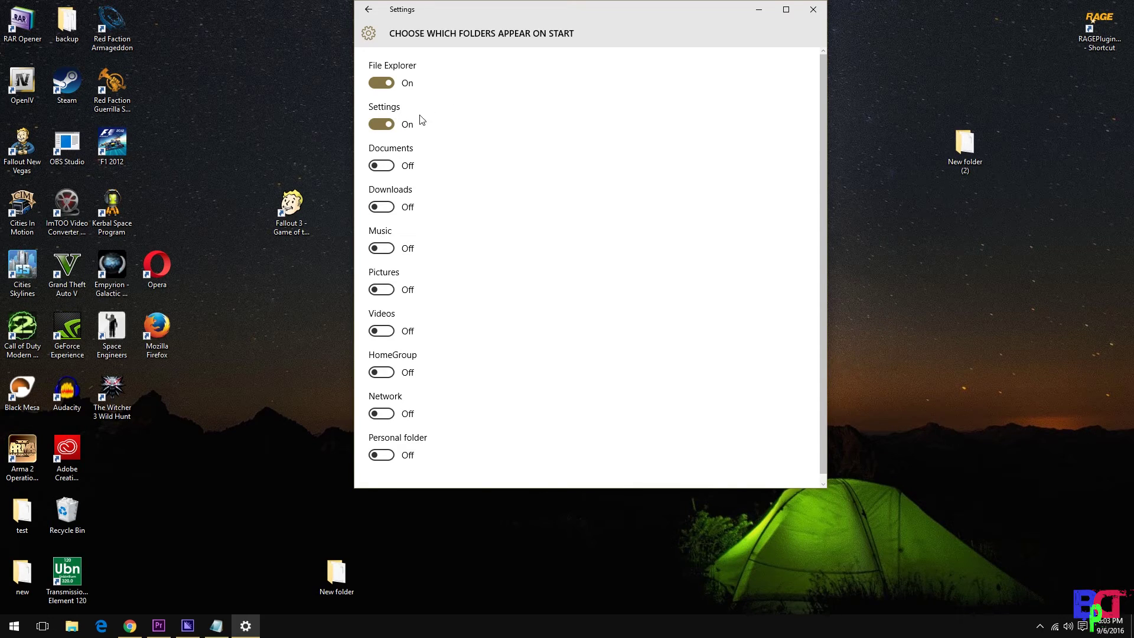
Turn on the Documents folder for Start, check it in the Start menu, and turn it back off
{"action": "left_click", "coordinate": [13, 625]}
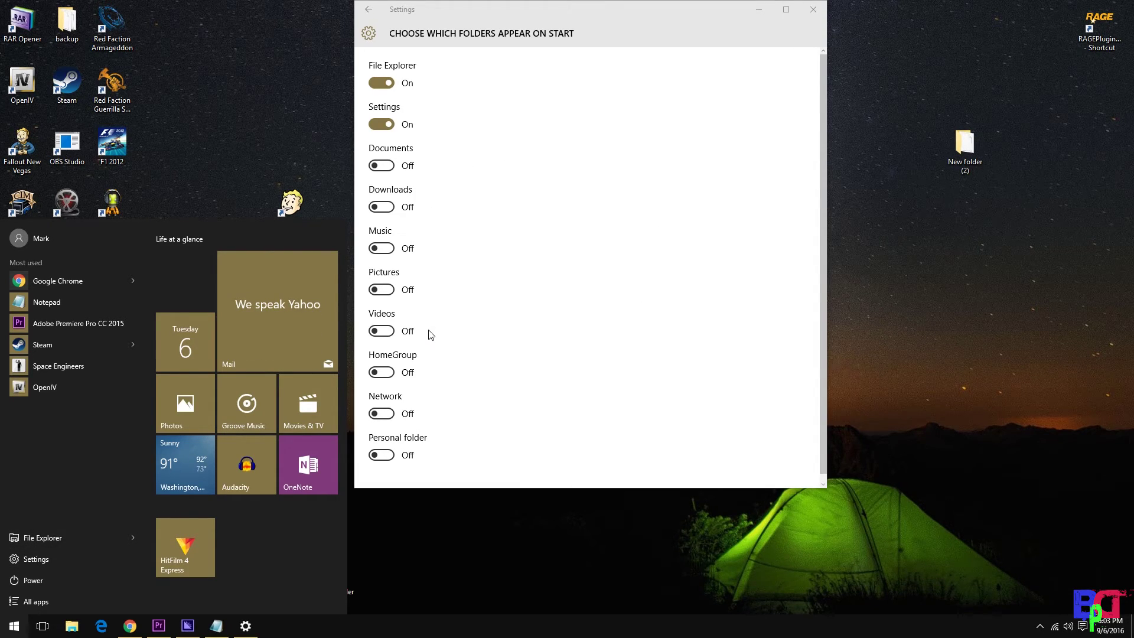
{"action": "scroll", "coordinate": [438, 370], "scroll_direction": "down", "scroll_amount": 1}
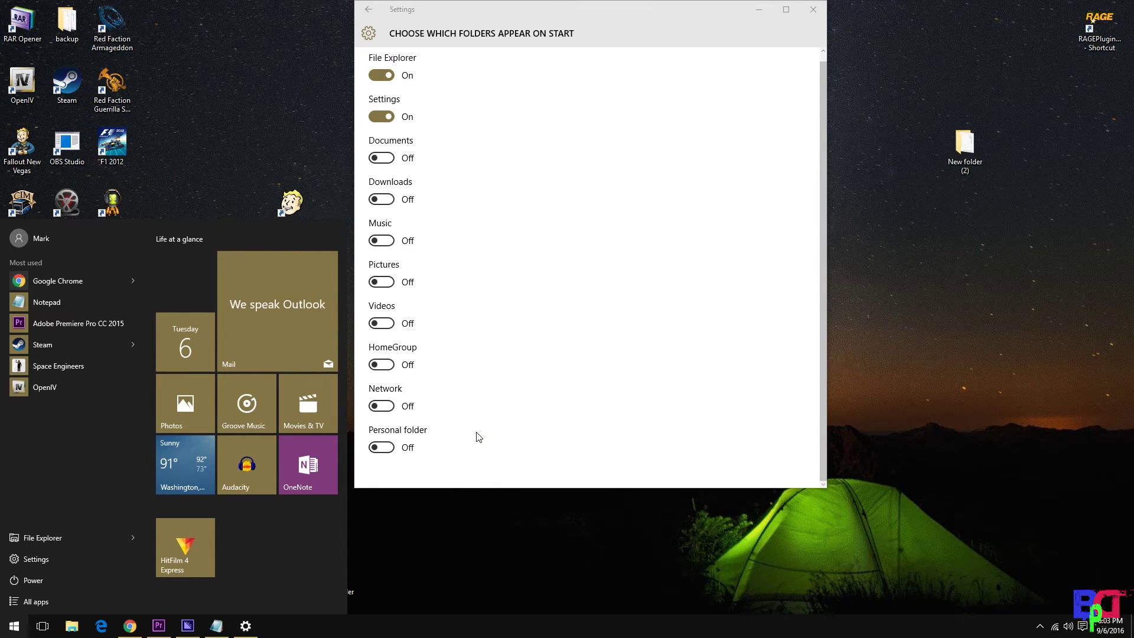
{"action": "scroll", "coordinate": [478, 437], "scroll_direction": "up", "scroll_amount": 1}
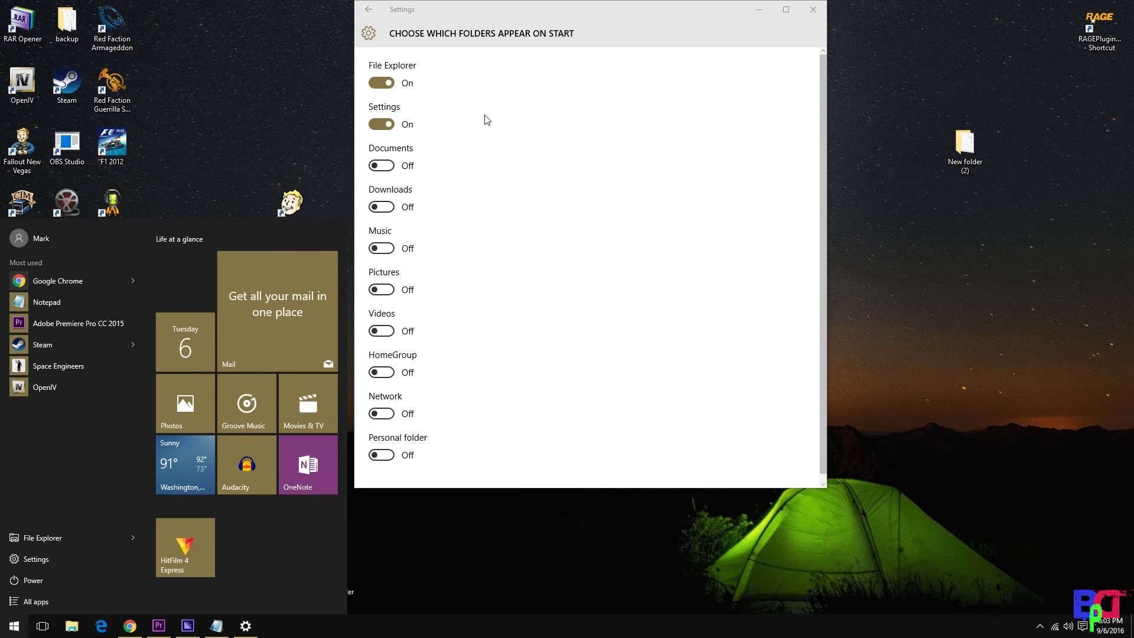
{"action": "left_click", "coordinate": [387, 168]}
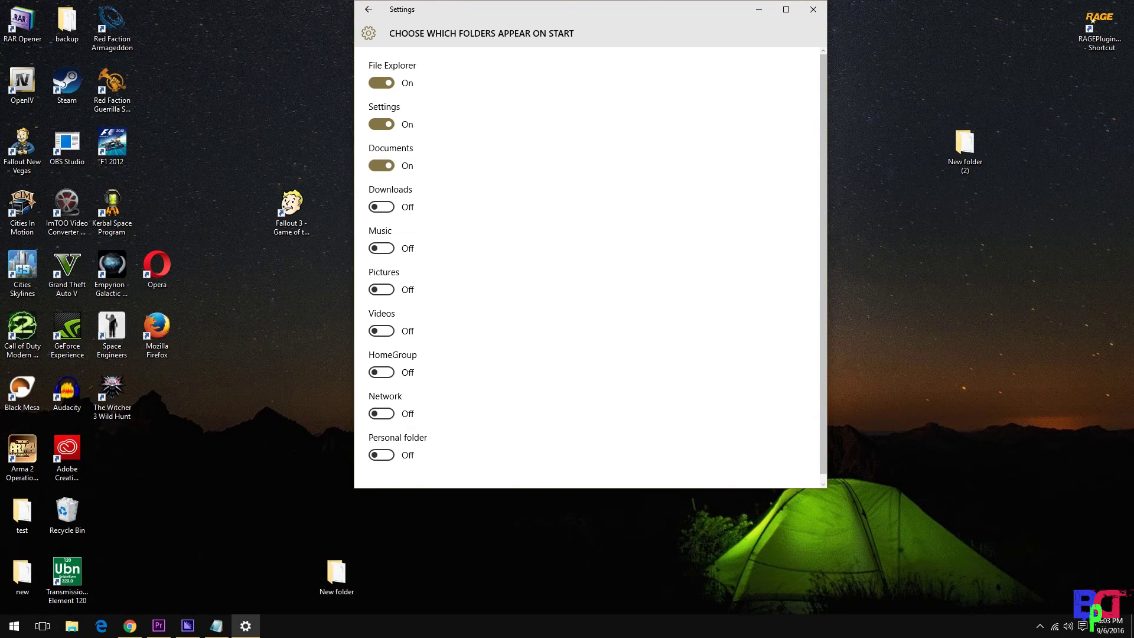
{"action": "left_click", "coordinate": [15, 626]}
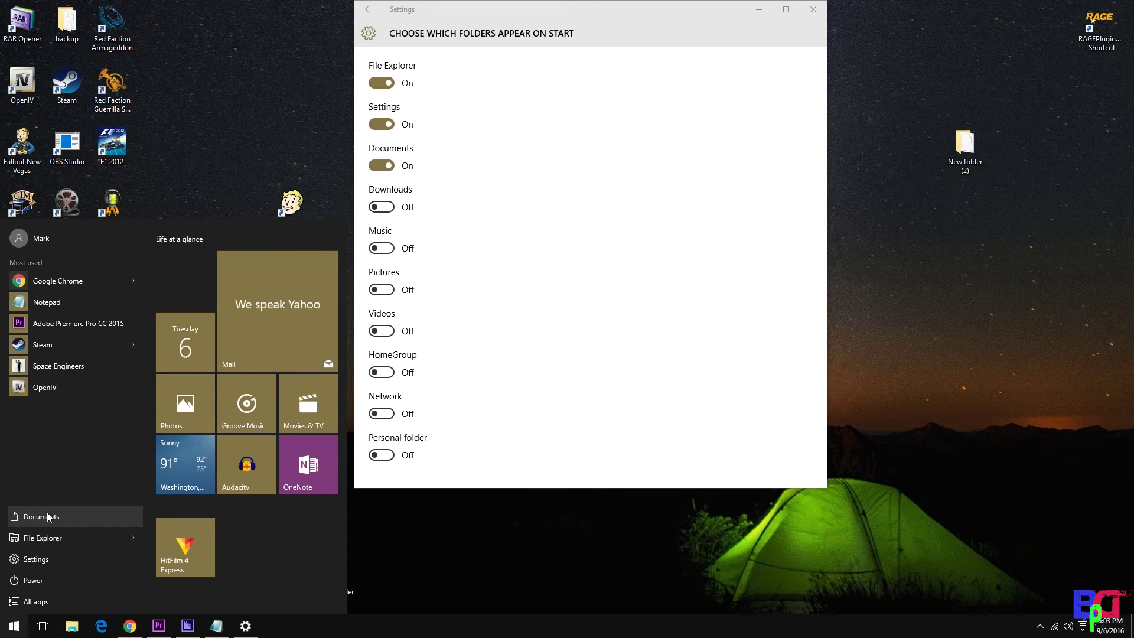
{"action": "left_click", "coordinate": [406, 161]}
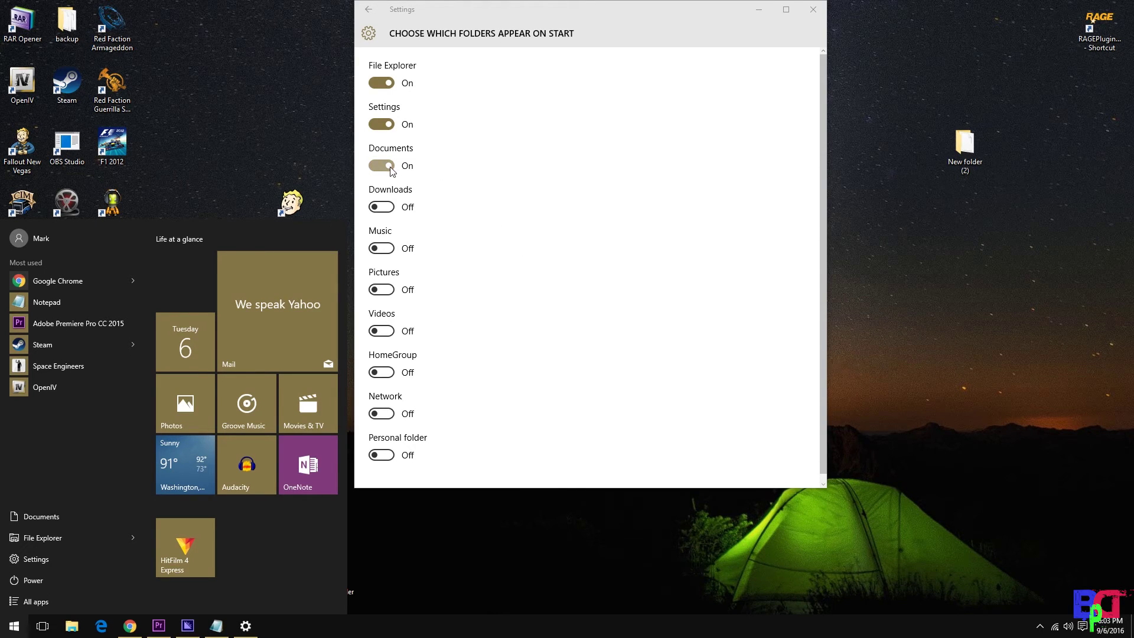
Turn on the Downloads folder for Start, try its Start menu shortcut, and turn the folder back off
{"action": "left_click", "coordinate": [390, 208]}
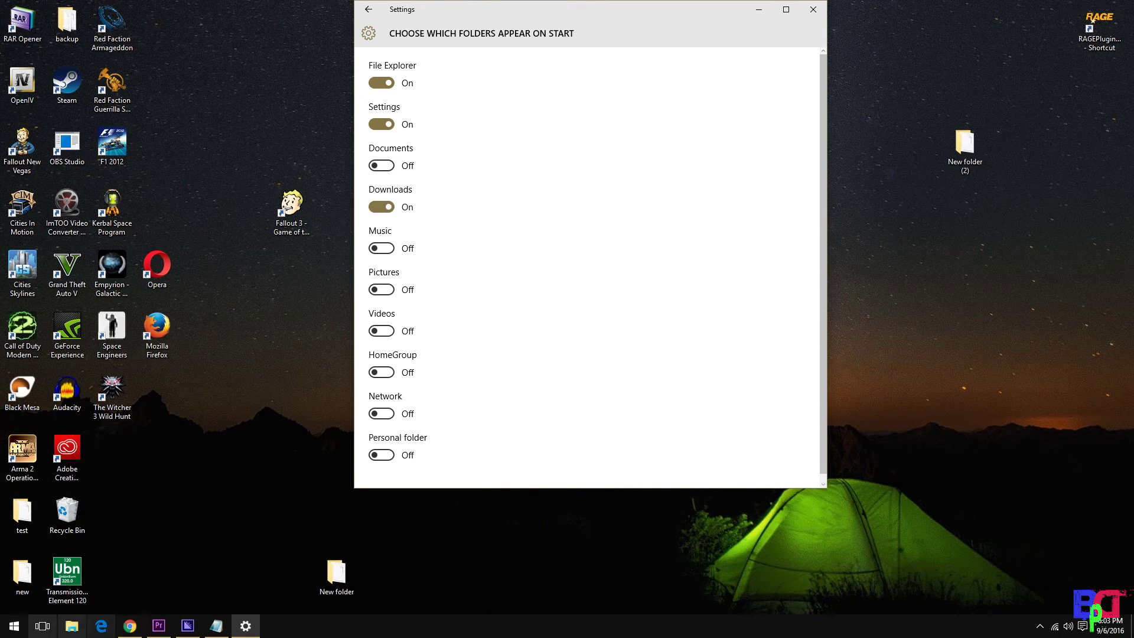
{"action": "left_click", "coordinate": [3, 631]}
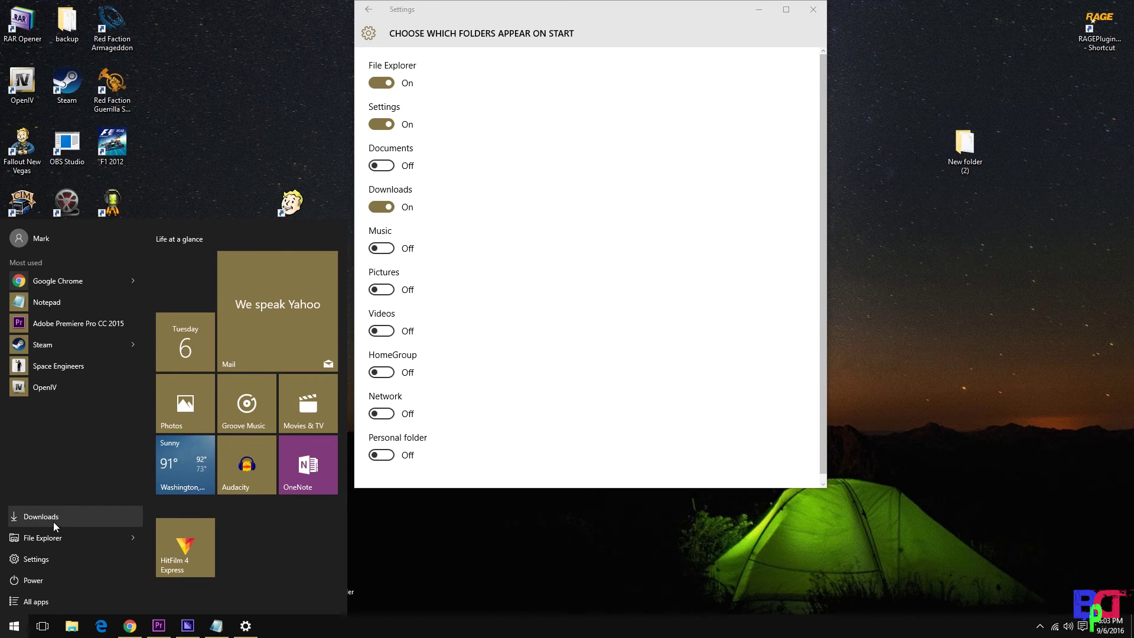
{"action": "left_click", "coordinate": [182, 501]}
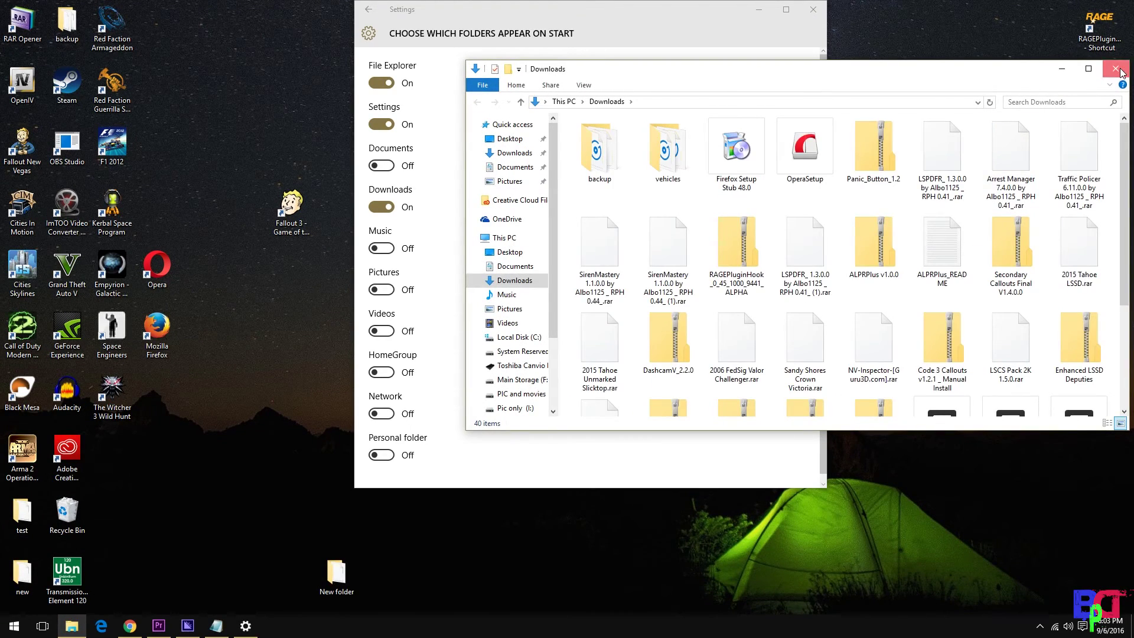
{"action": "left_click", "coordinate": [1118, 68]}
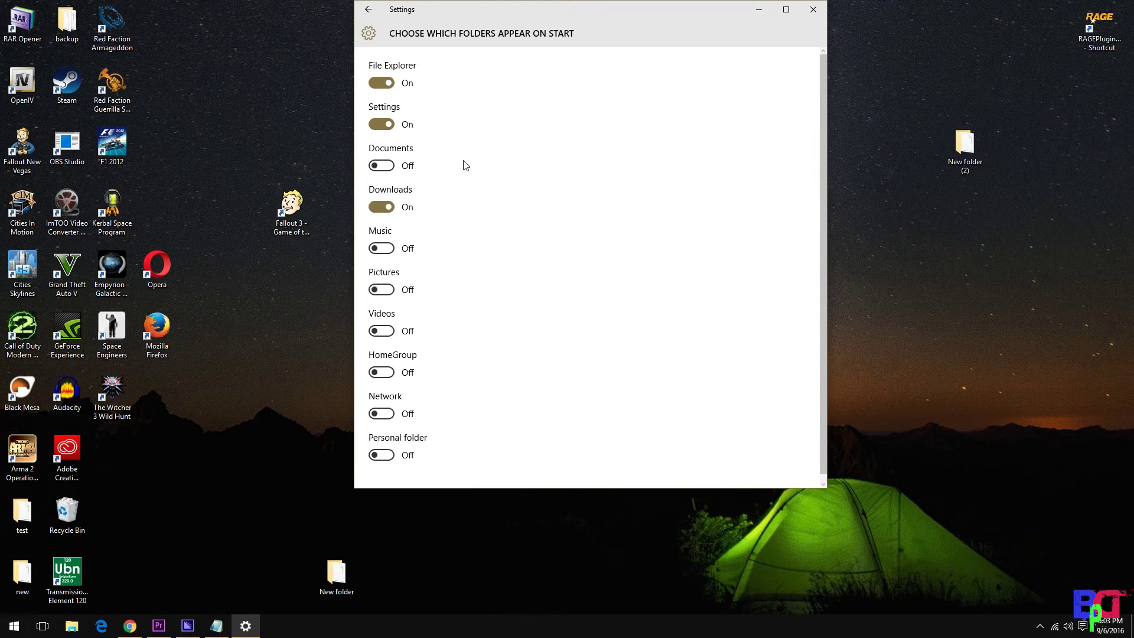
{"action": "left_click", "coordinate": [390, 208]}
Return to the Start settings page, review the Start folder choices once more, and close Settings
{"action": "left_click", "coordinate": [368, 10]}
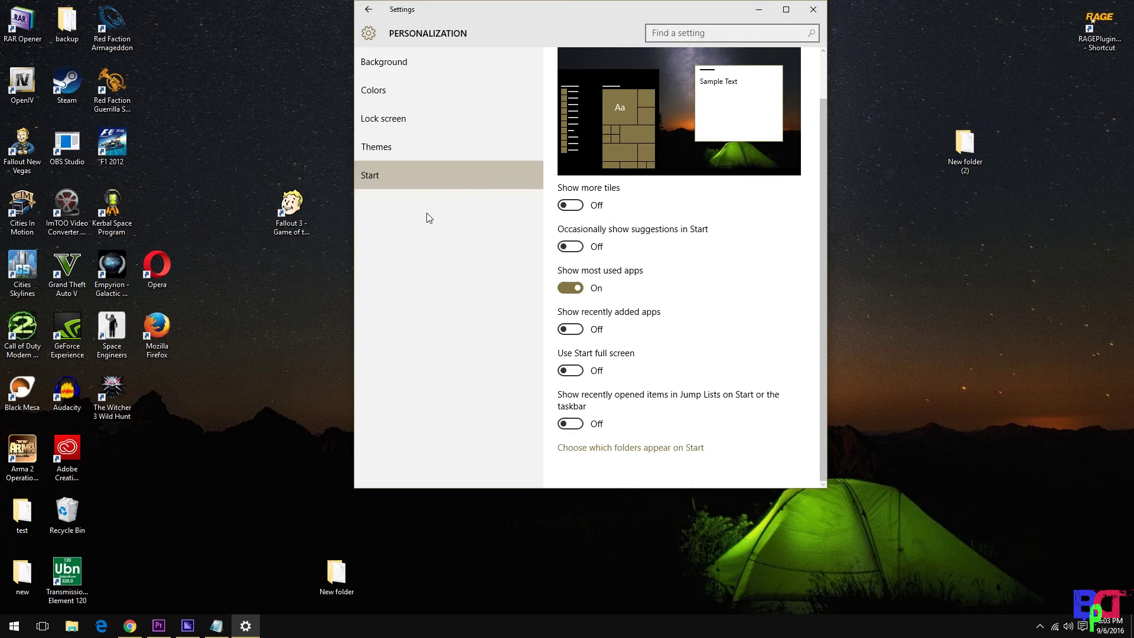
{"action": "left_click", "coordinate": [647, 447]}
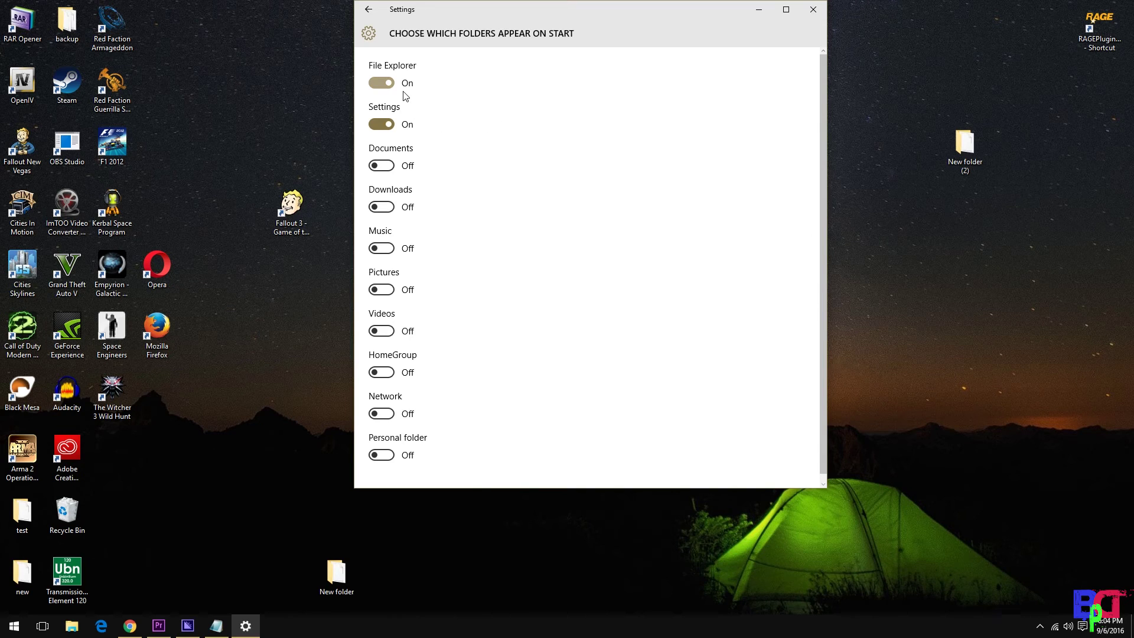
{"action": "left_click", "coordinate": [814, 10]}
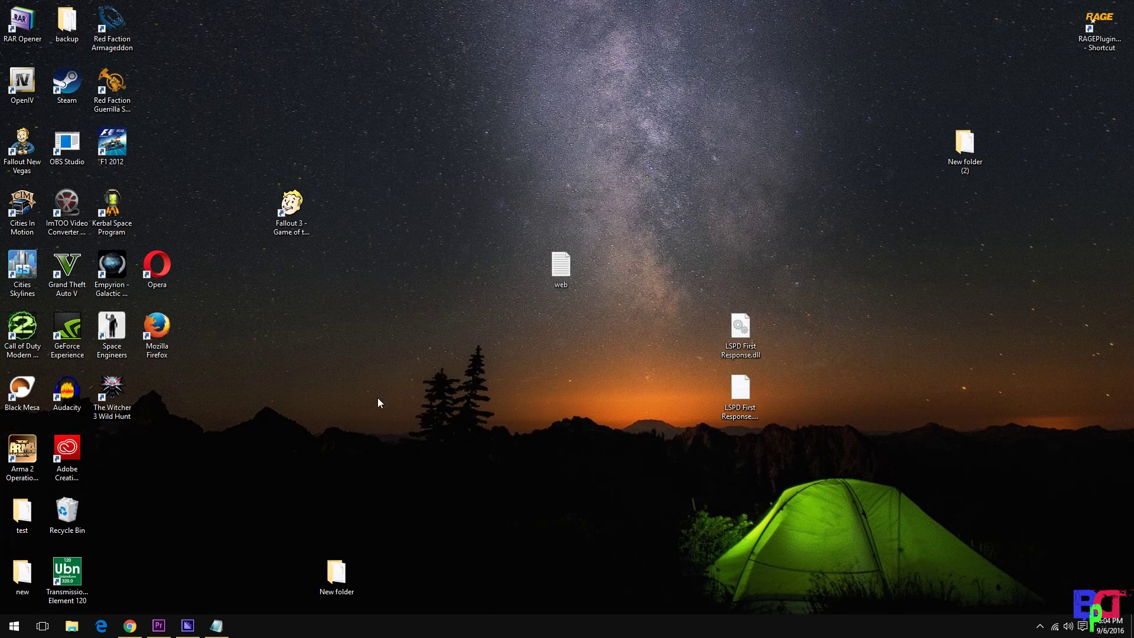
Show the Mail tile's options in the Start menu and close the menu without changing anything
{"action": "left_click", "coordinate": [13, 629]}
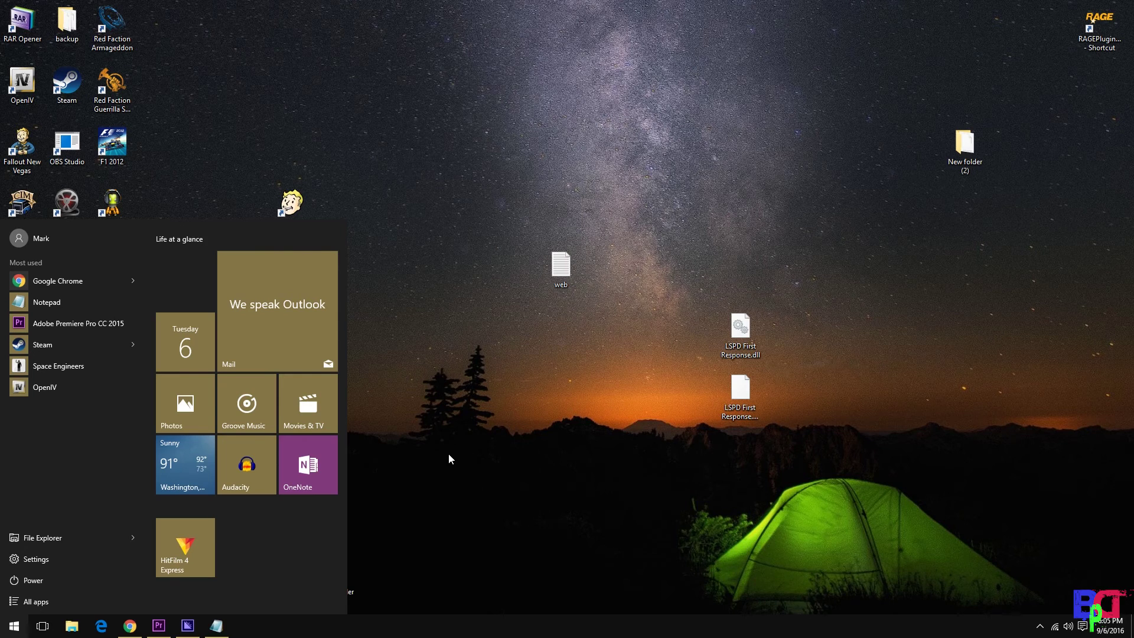
{"action": "right_click", "coordinate": [310, 261]}
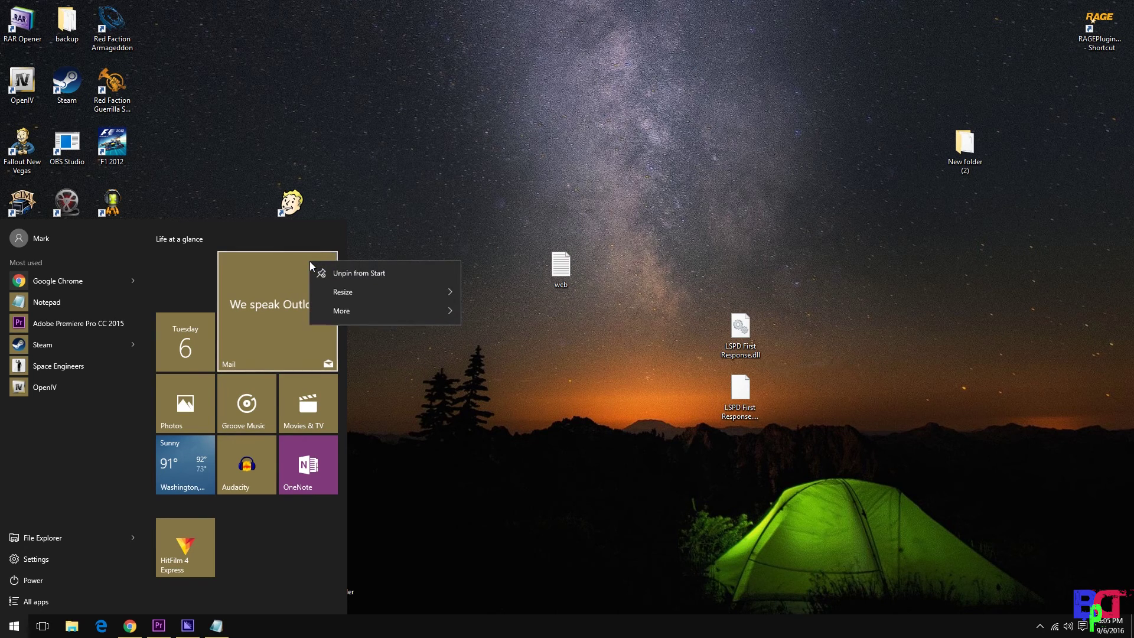
{"action": "left_click", "coordinate": [367, 228]}
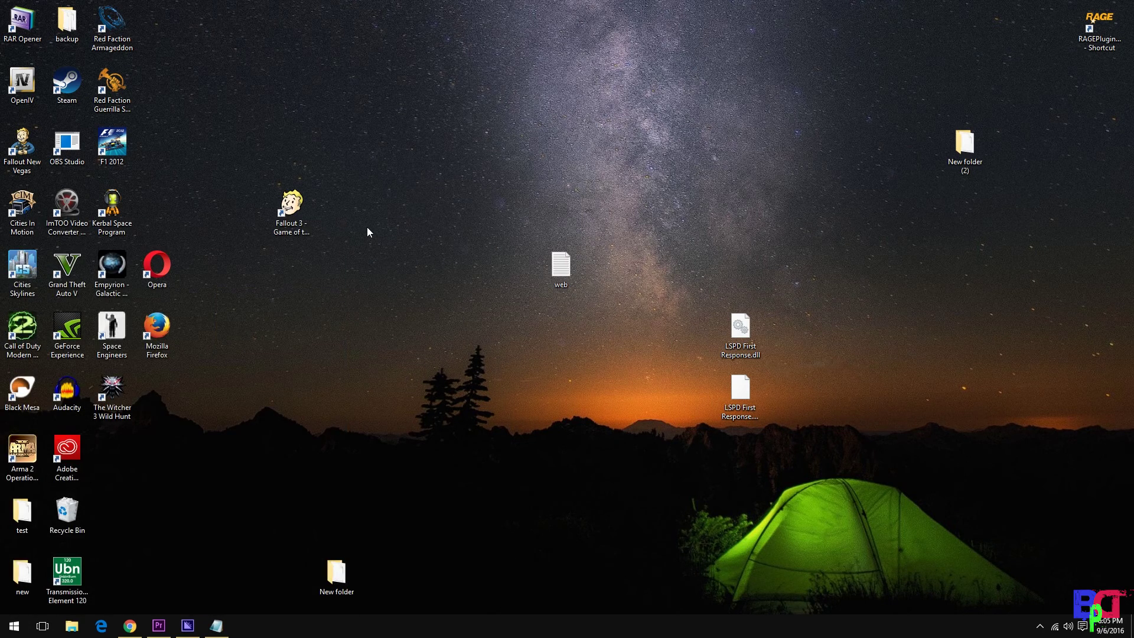